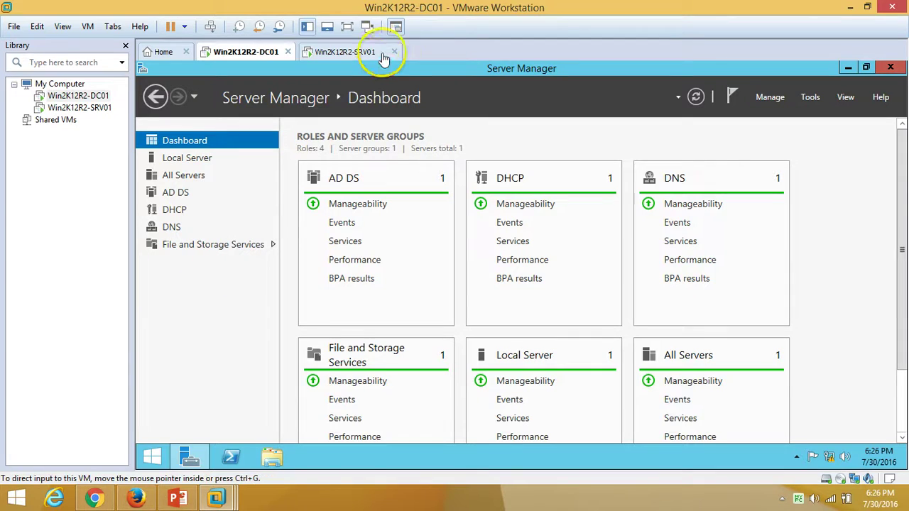
Step: Check the domain membership of Win2K12R2-SRV01 in its system properties, and view the demo environment slide in PowerPoint
click(348, 52)
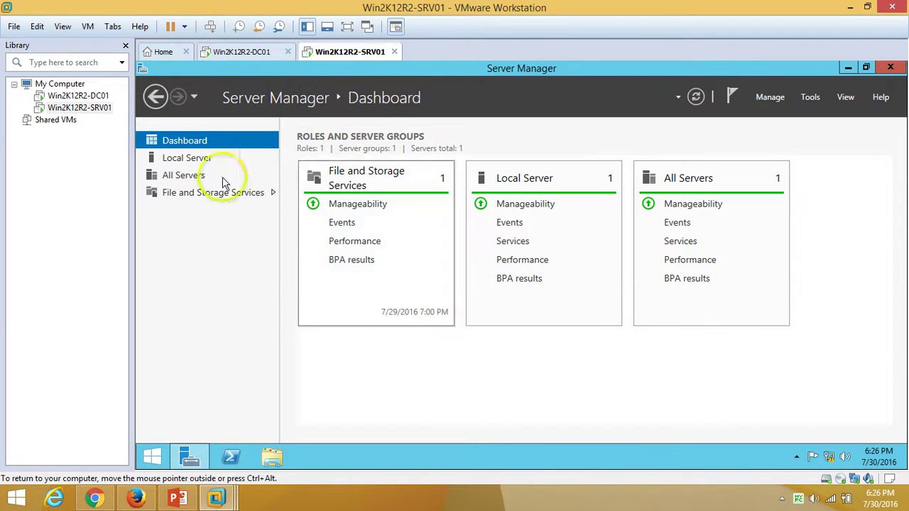
click(211, 159)
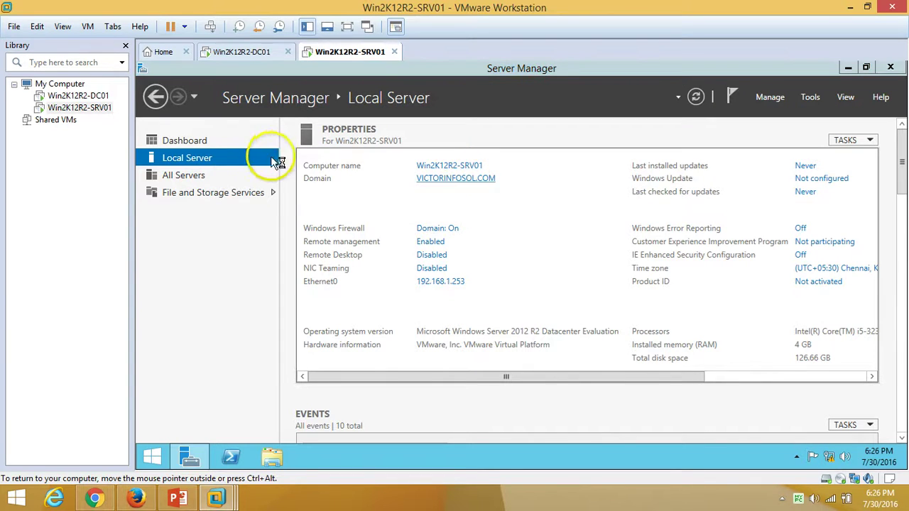
click(426, 179)
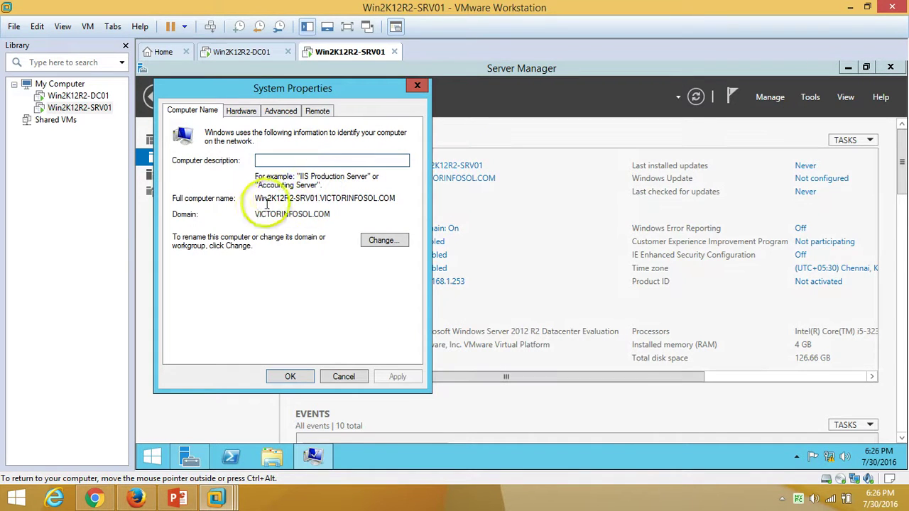
drag(250, 214, 334, 211)
click(418, 86)
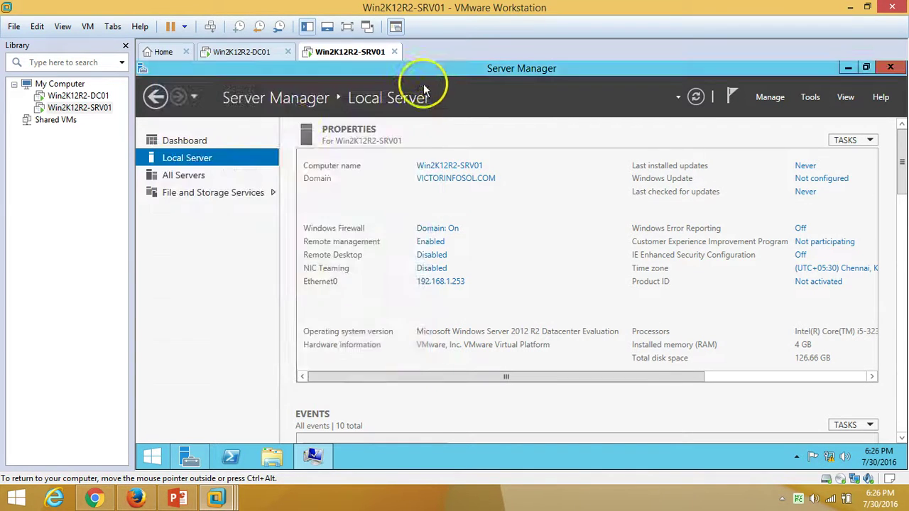
click(223, 140)
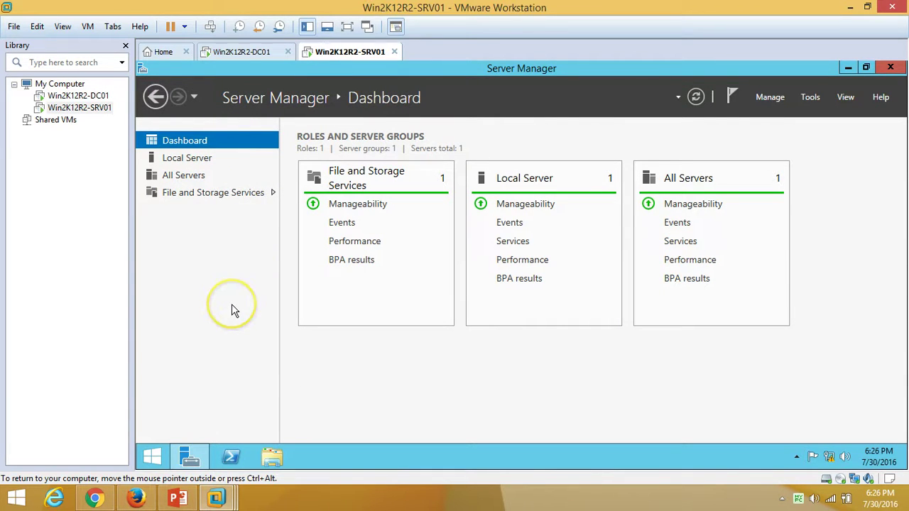
click(178, 498)
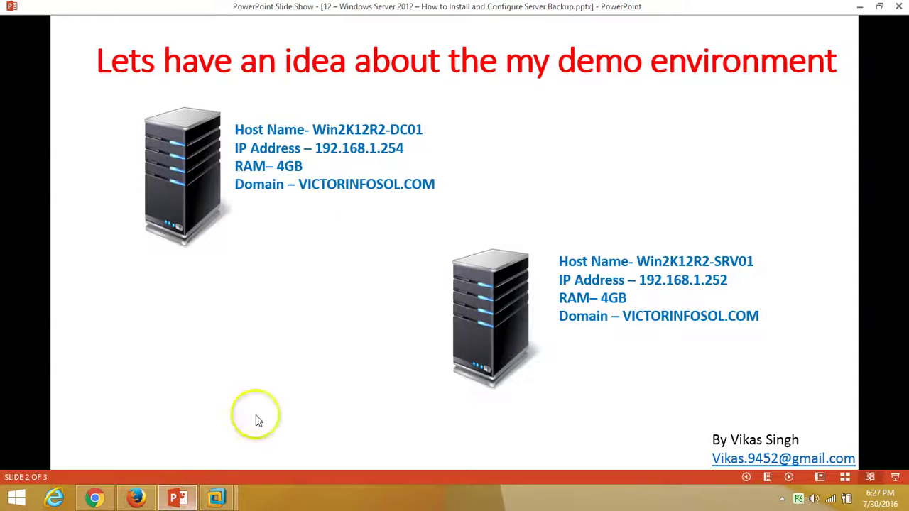
click(177, 498)
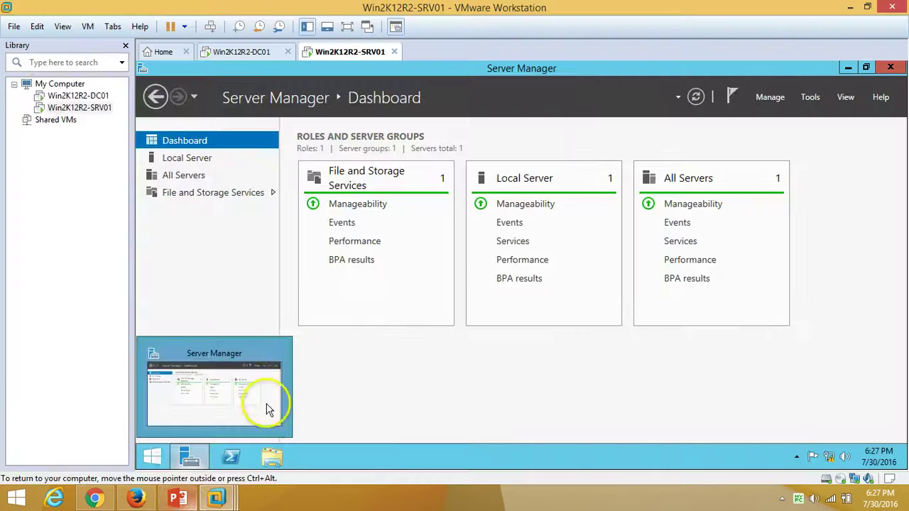
Step: Open Windows Server Backup on Win2K12R2-SRV01 and examine the Local Backup page for its installation status
click(775, 96)
click(785, 115)
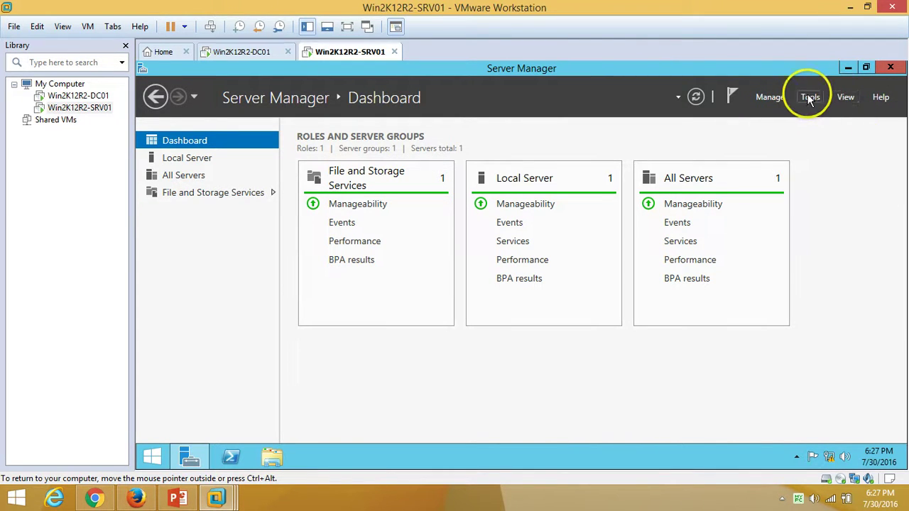
click(810, 98)
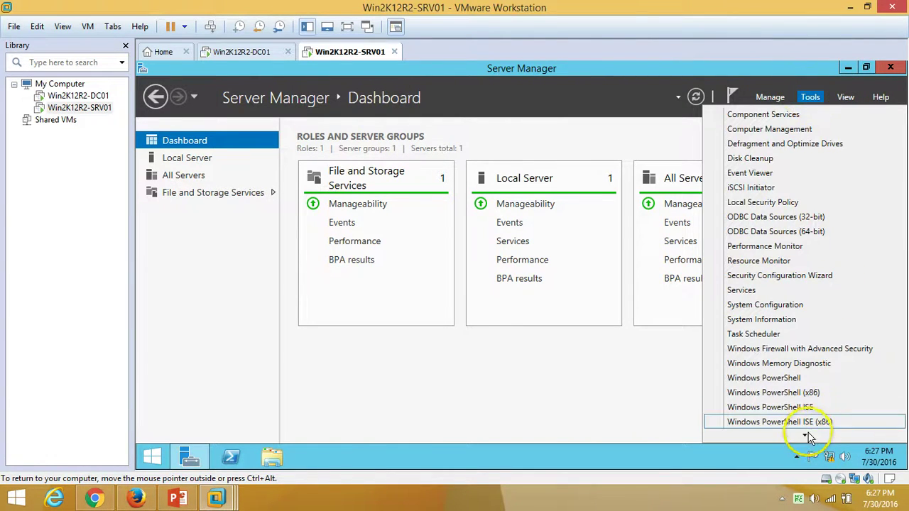
mouse_move(806, 435)
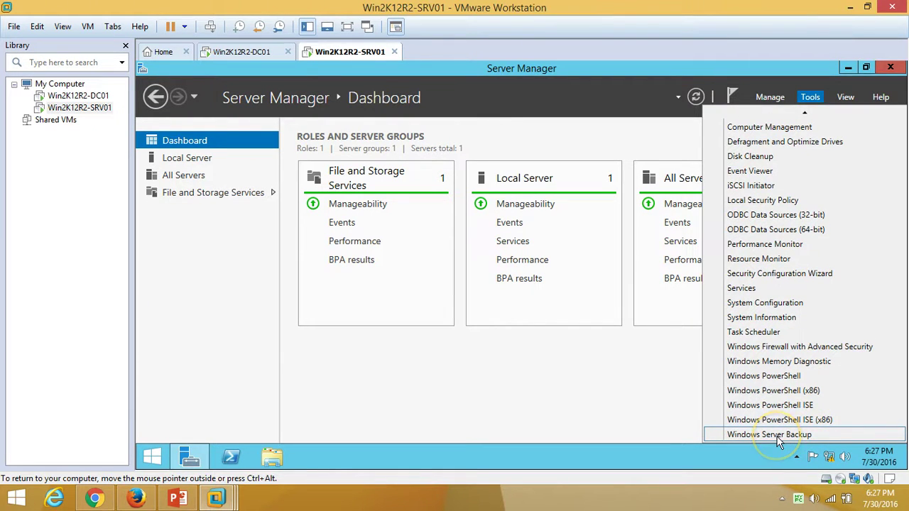
click(780, 435)
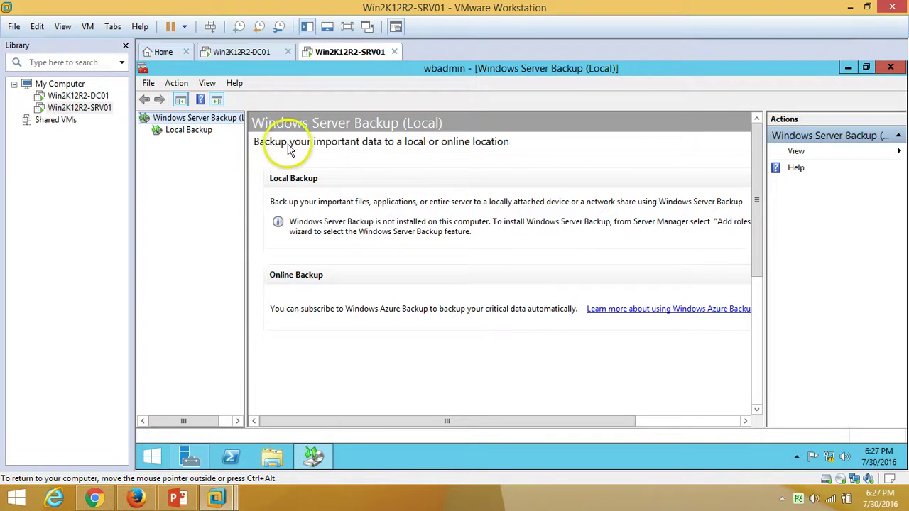
click(189, 130)
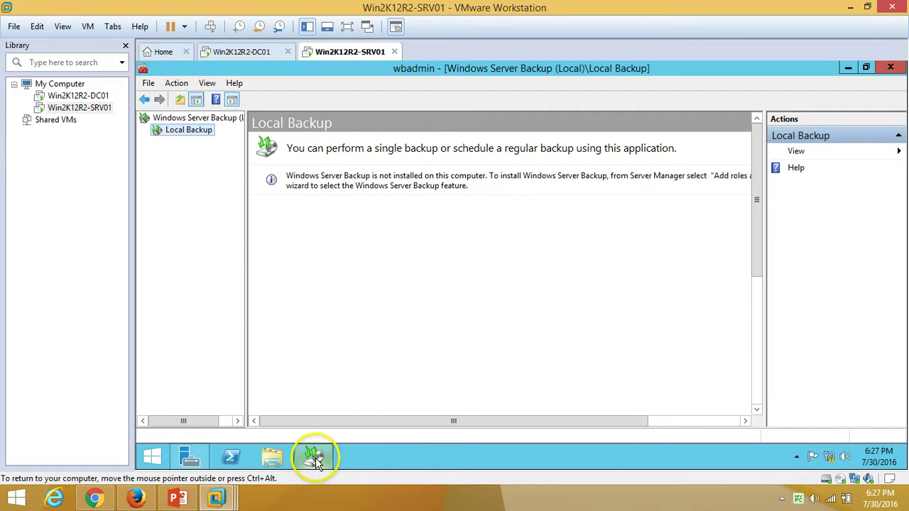
Step: Start the Add Roles and Features Wizard from Server Manager and accept the role-based or feature-based installation type
click(190, 456)
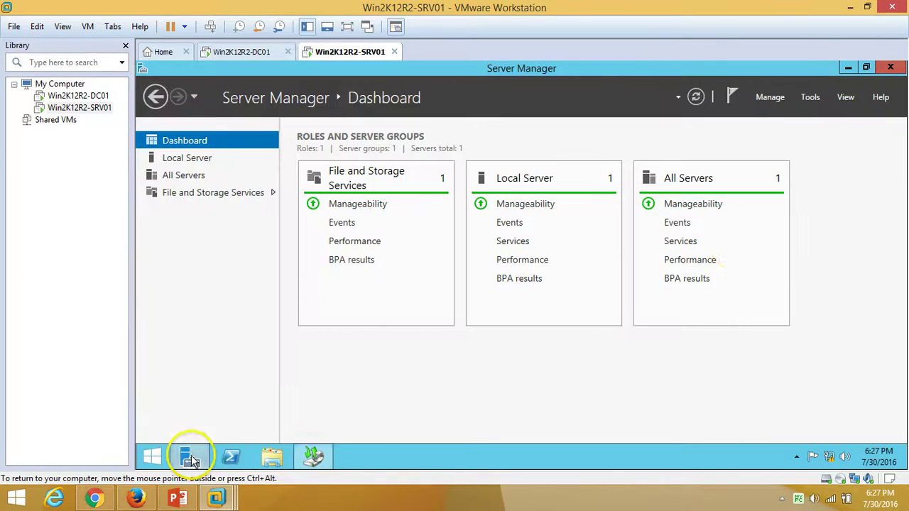
click(779, 97)
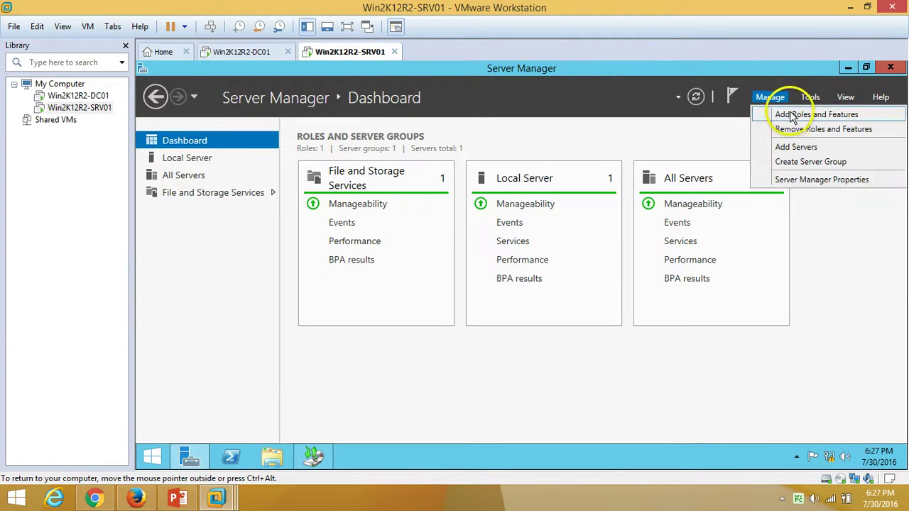
click(794, 116)
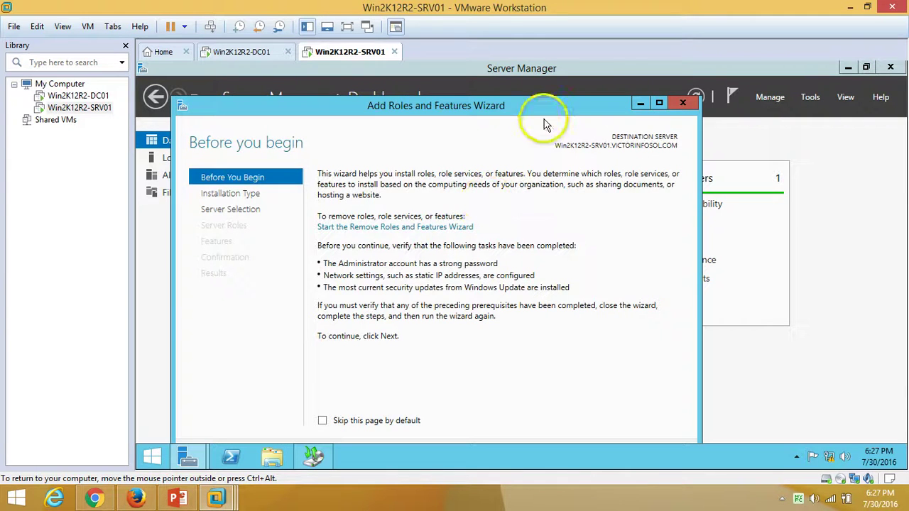
double_click(548, 103)
click(742, 431)
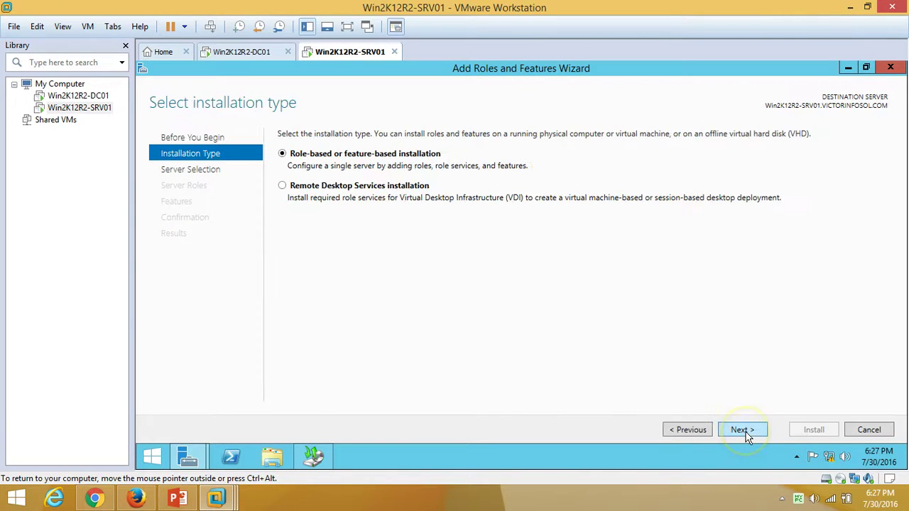
click(742, 430)
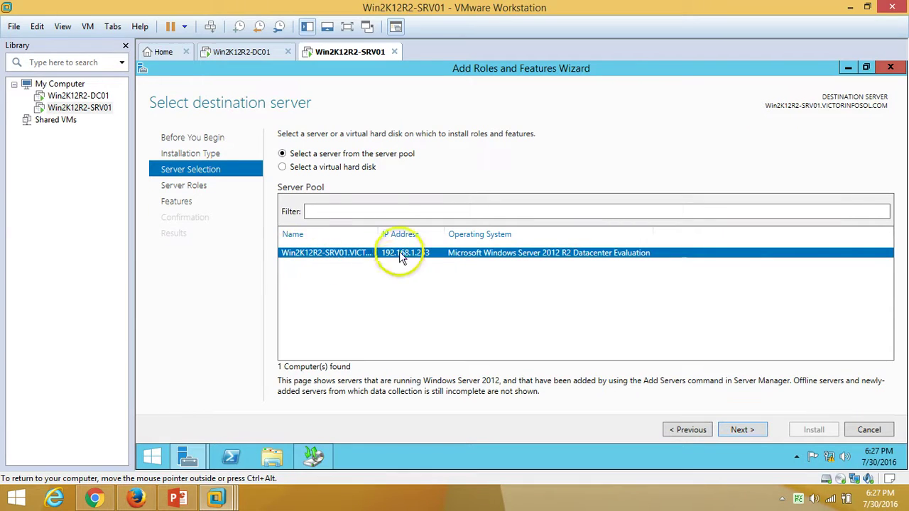
Step: Accept Win2K12R2-SRV01 as the destination server and continue past the server roles without adding any
double_click(378, 233)
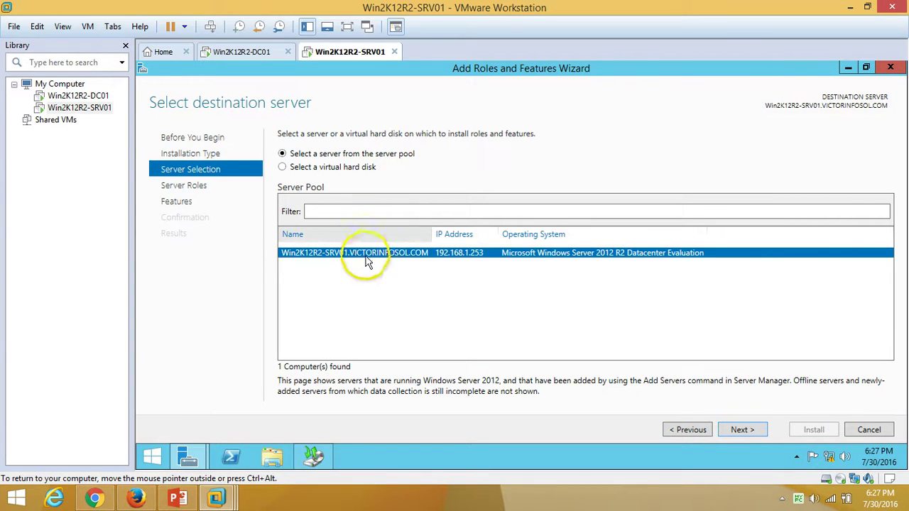
click(743, 430)
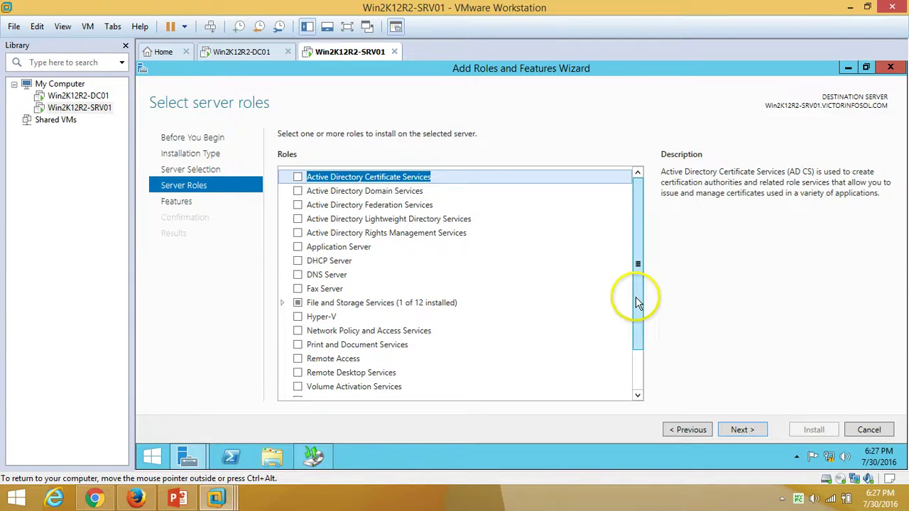
drag(637, 301, 471, 341)
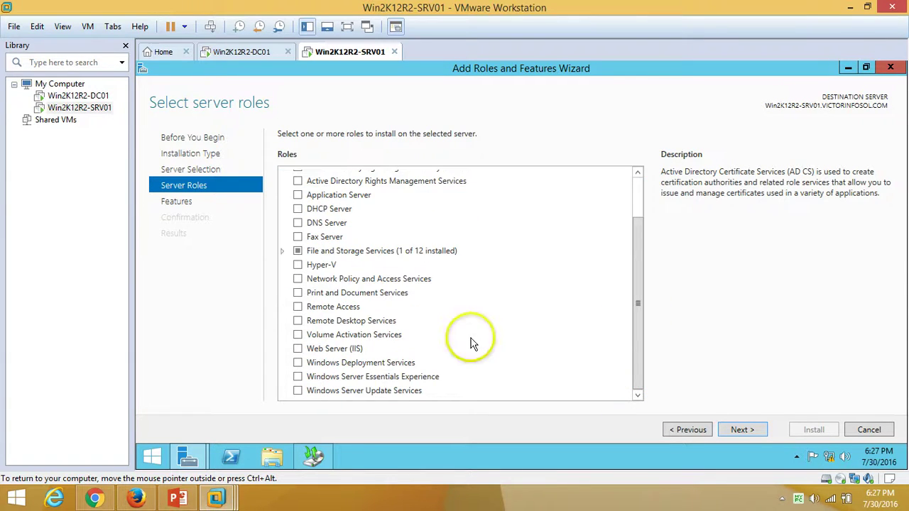
click(742, 430)
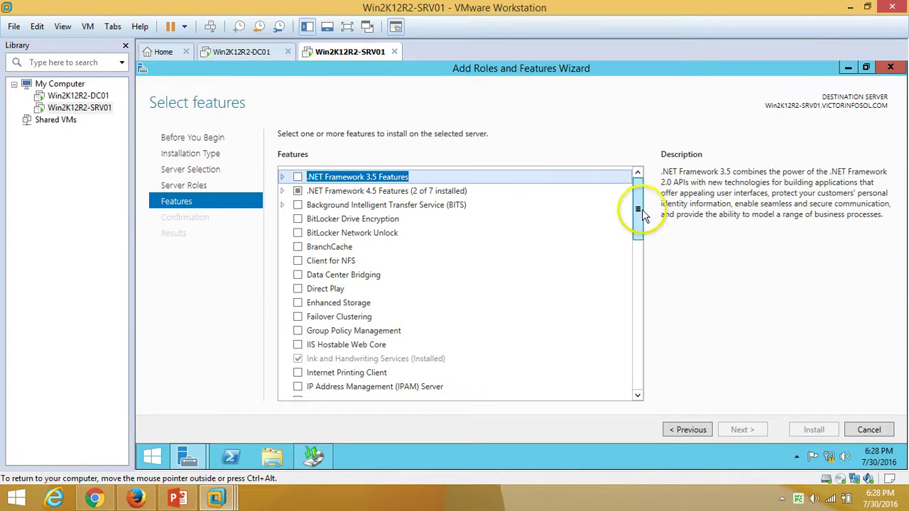
Step: Select the Windows Server Backup feature and start its installation without enabling automatic restart
drag(640, 179, 642, 369)
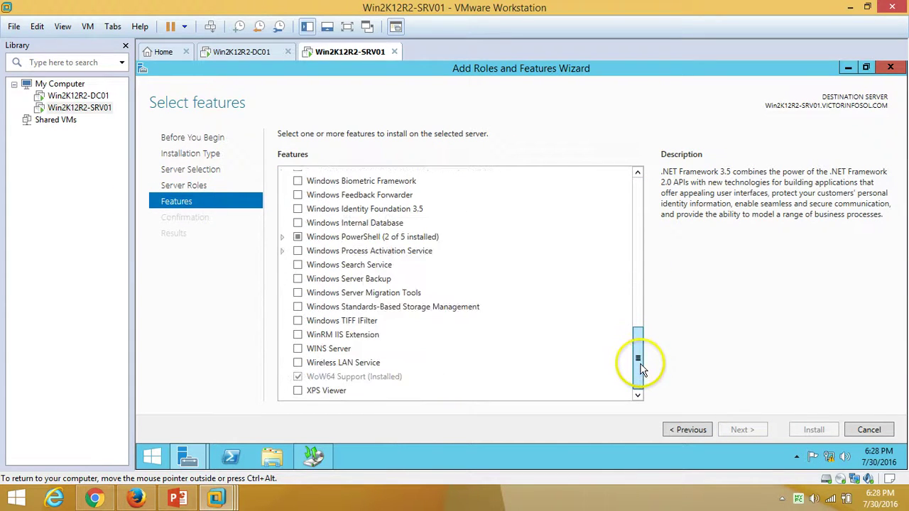
click(299, 279)
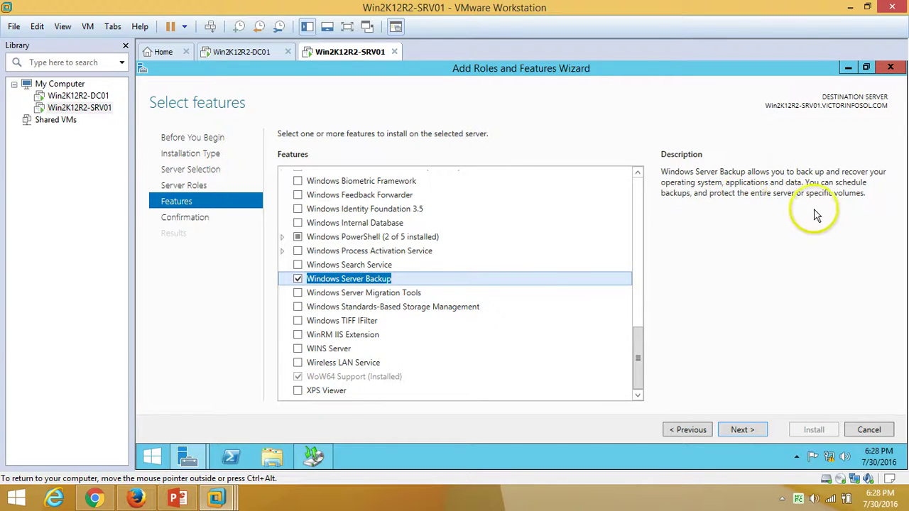
click(743, 430)
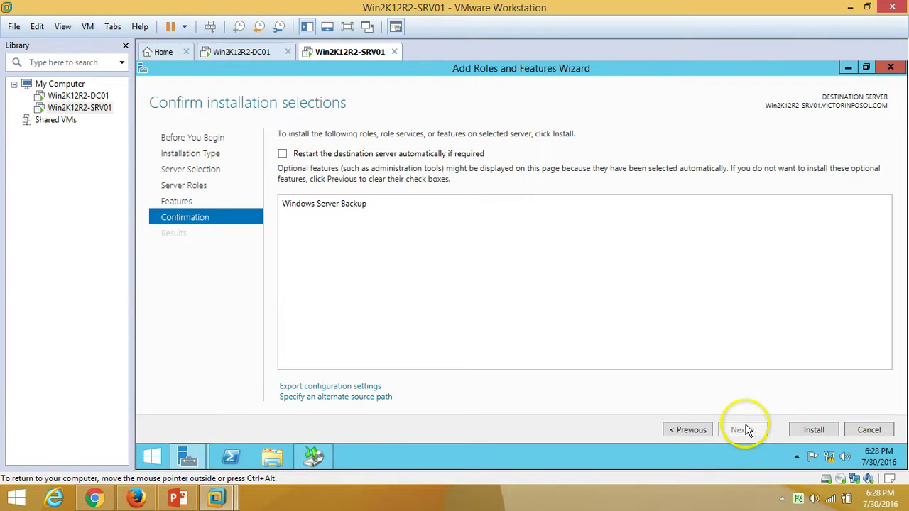
click(821, 433)
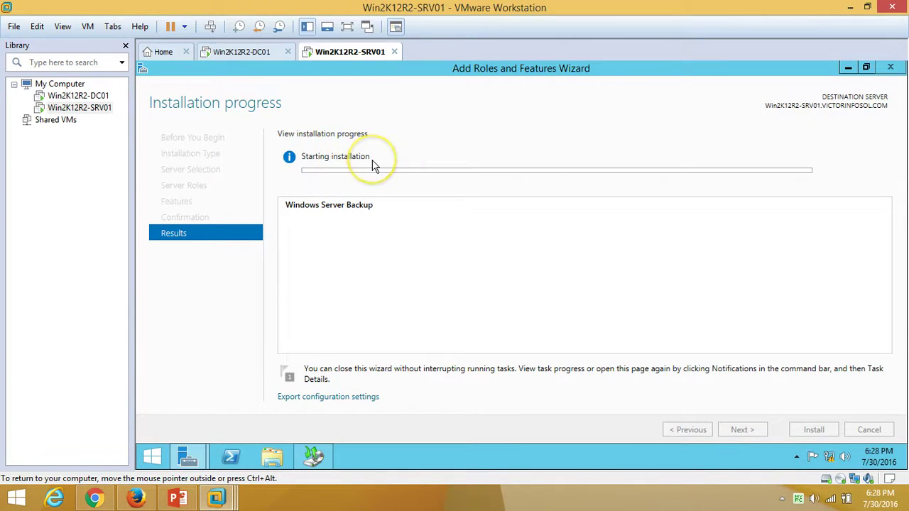
click(419, 172)
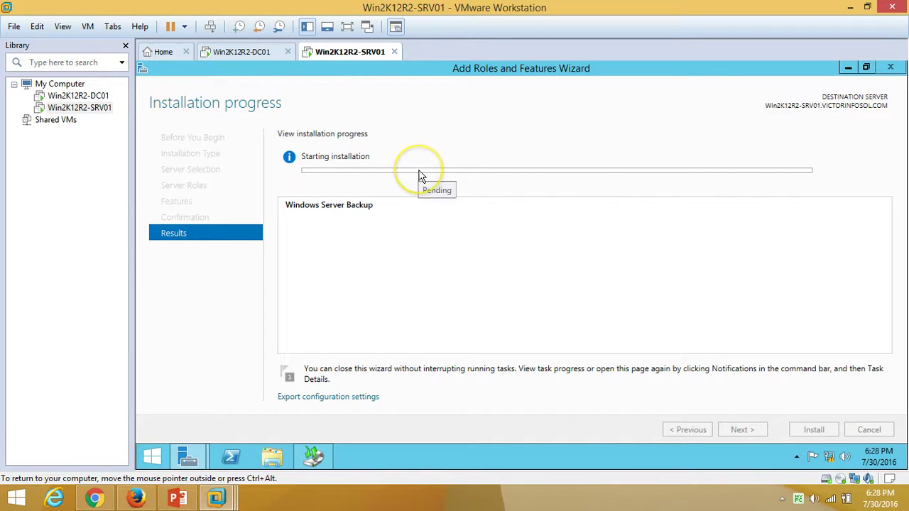
click(520, 136)
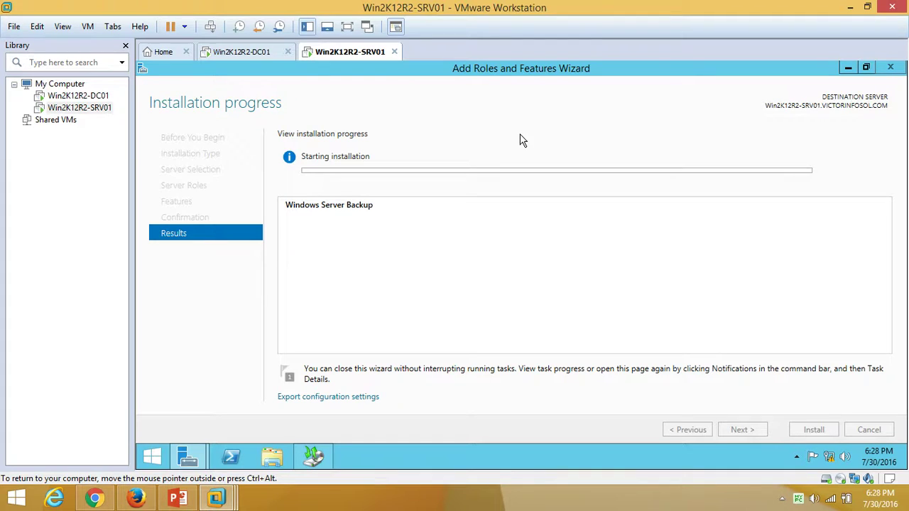
click(782, 499)
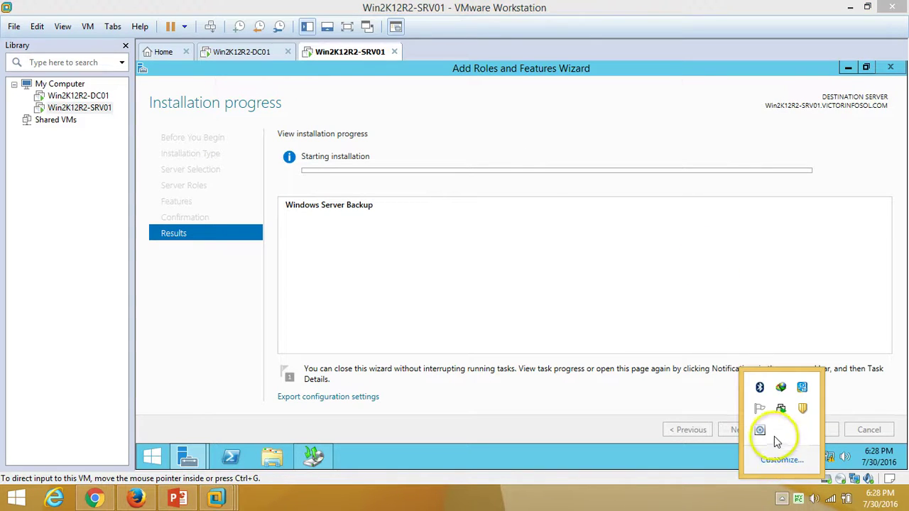
click(471, 260)
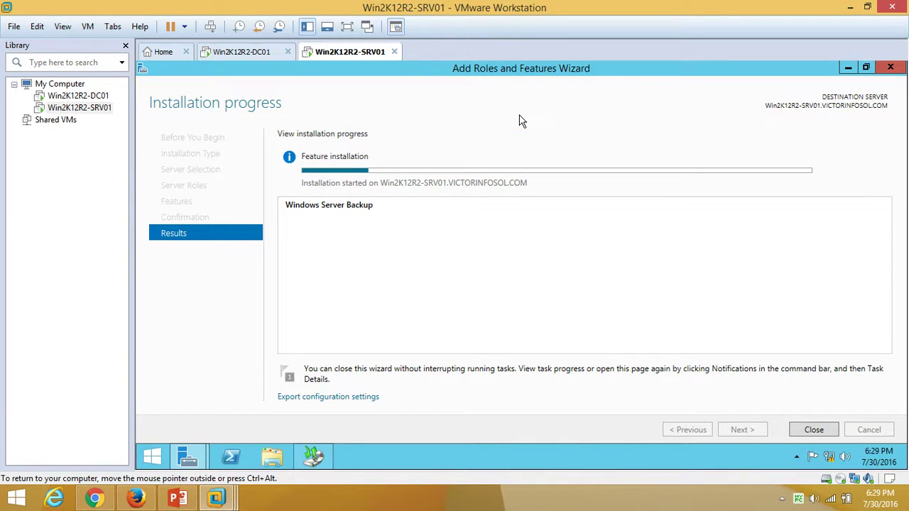
Step: Switch to the Win2K12R2-DC01 virtual machine, minimize Server Manager and open the OSDisk (C:) drive from This PC
click(242, 51)
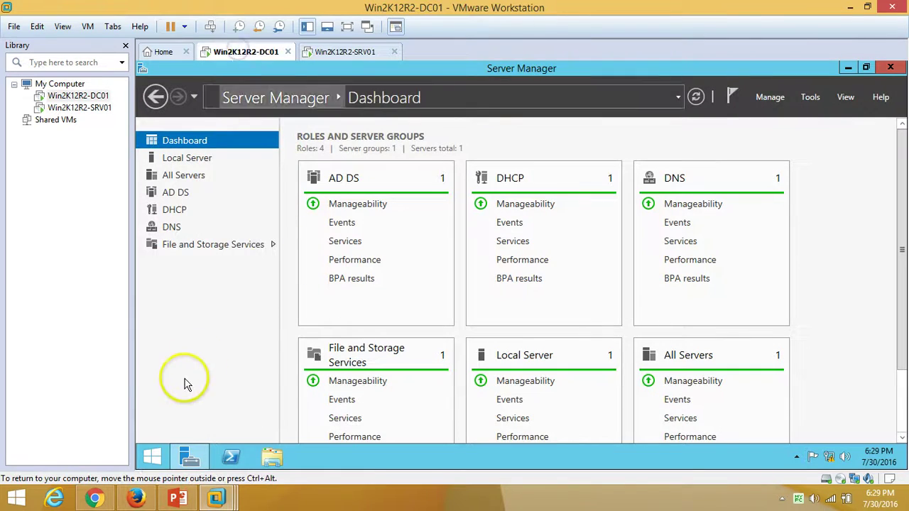
click(186, 454)
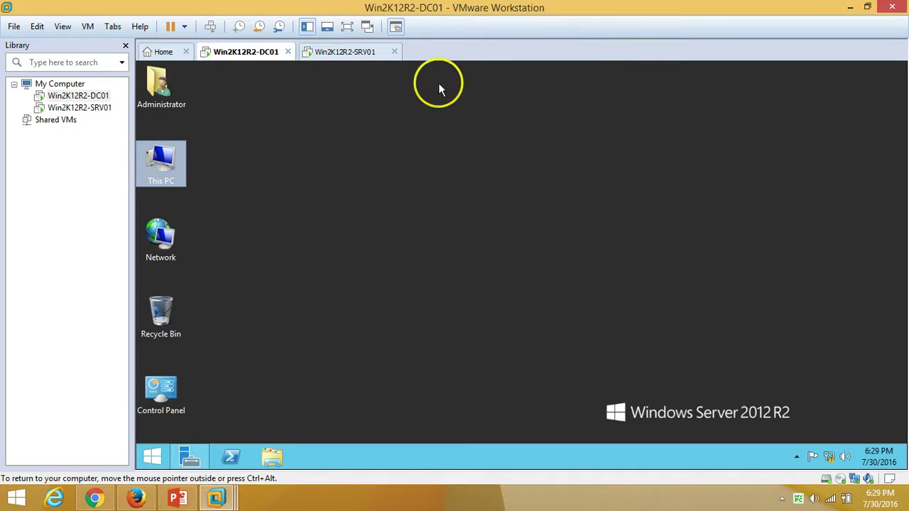
click(348, 52)
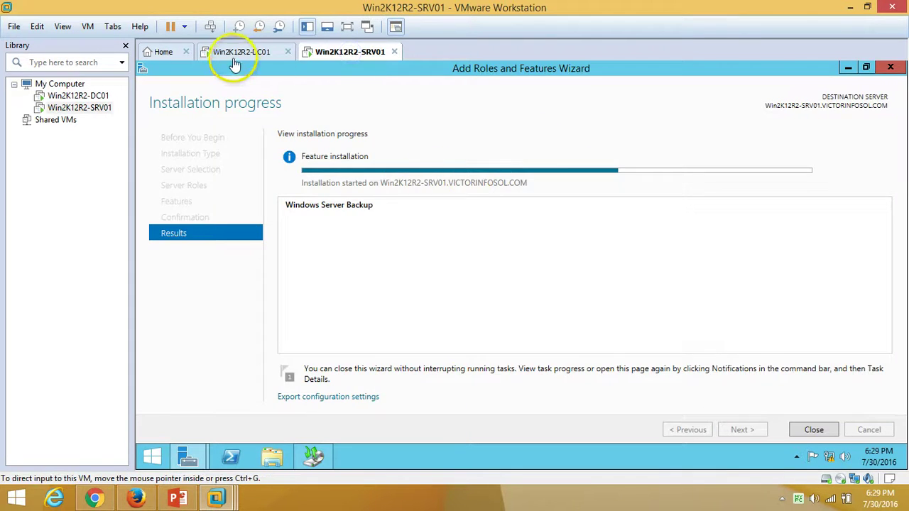
click(237, 52)
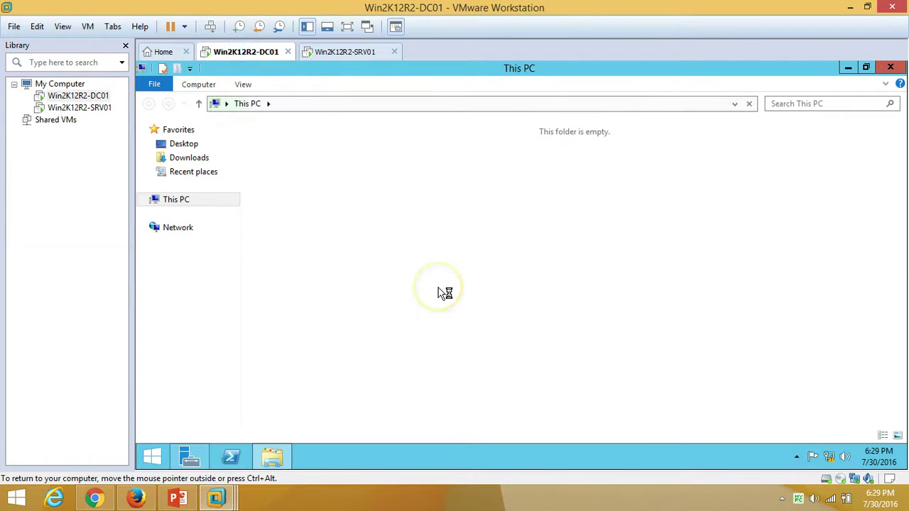
click(495, 257)
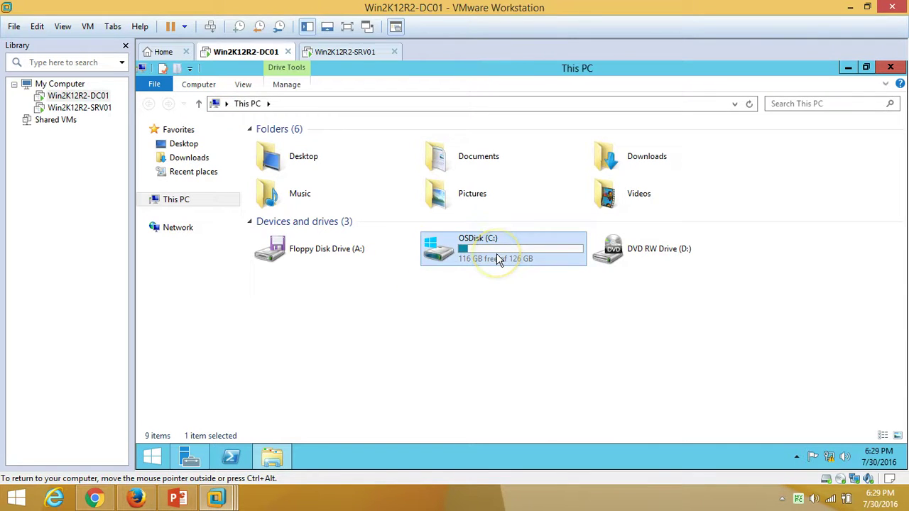
double_click(497, 254)
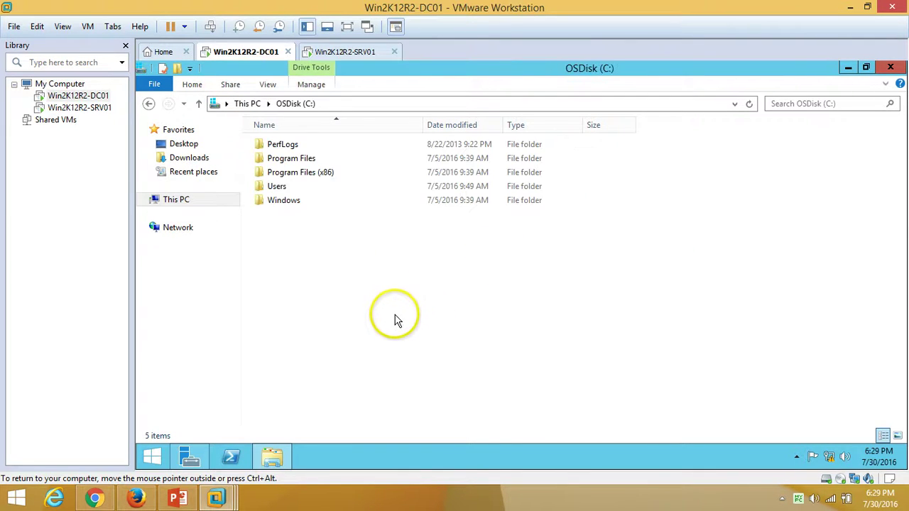
Step: Create a new folder named Server-Backup on the OSDisk (C:) drive
right_click(335, 259)
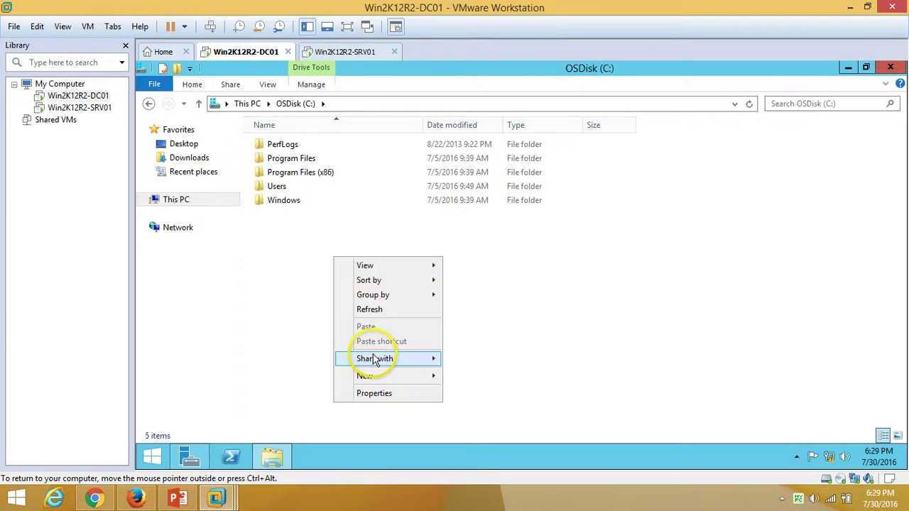
click(420, 382)
click(497, 284)
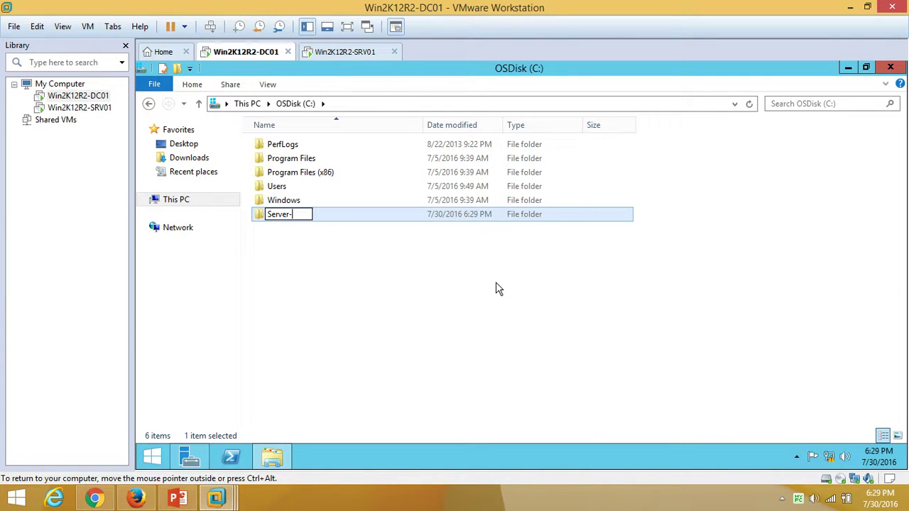
key(Return)
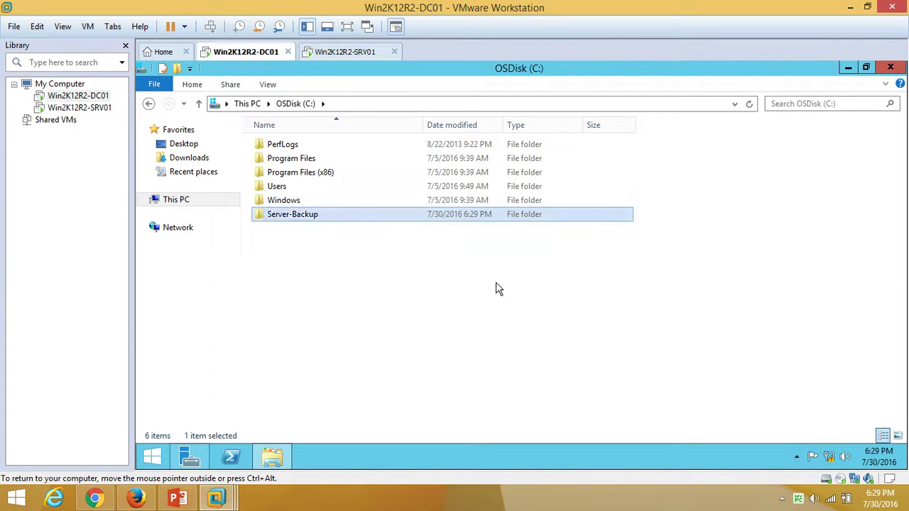
Step: Open the Server-Backup folder's advanced sharing settings and enable sharing under the share name Server-Backup
double_click(341, 220)
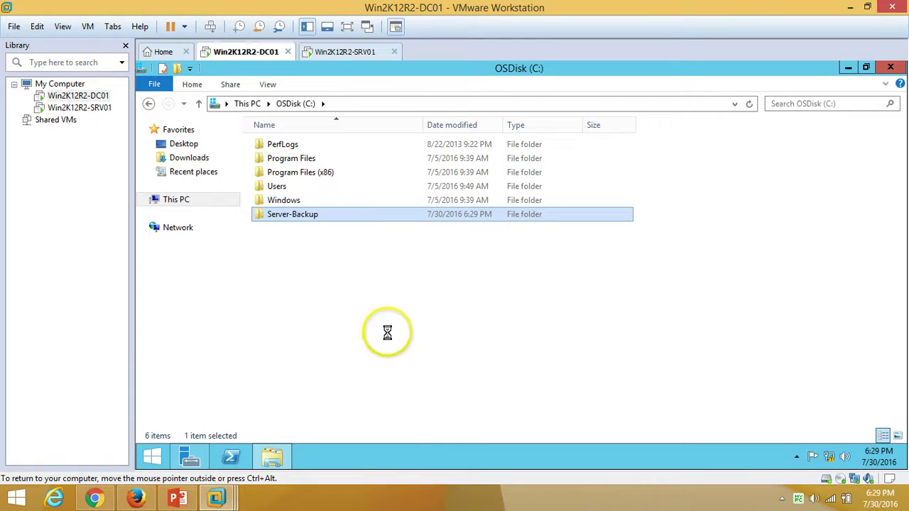
click(390, 410)
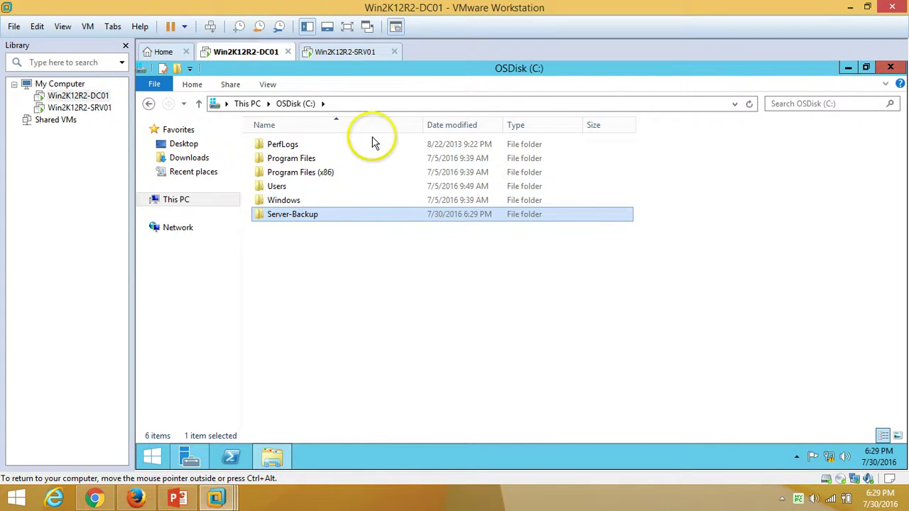
click(399, 150)
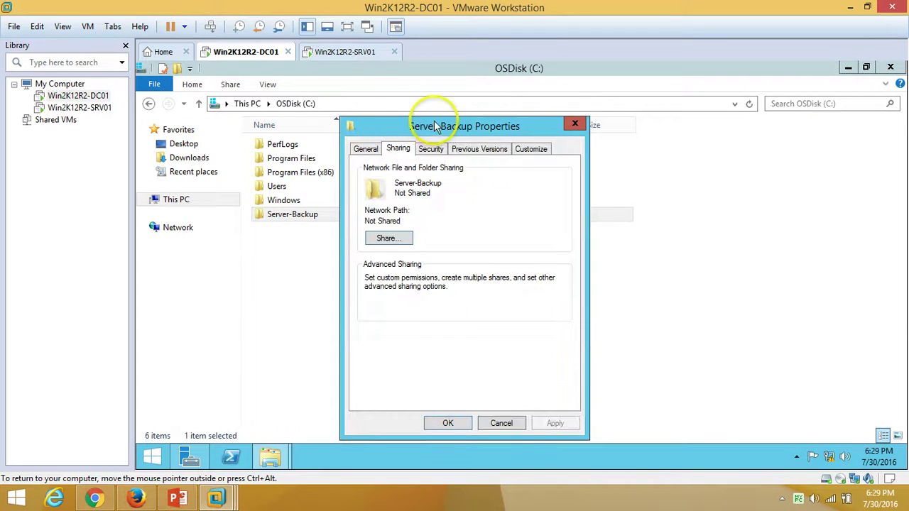
drag(436, 126, 450, 89)
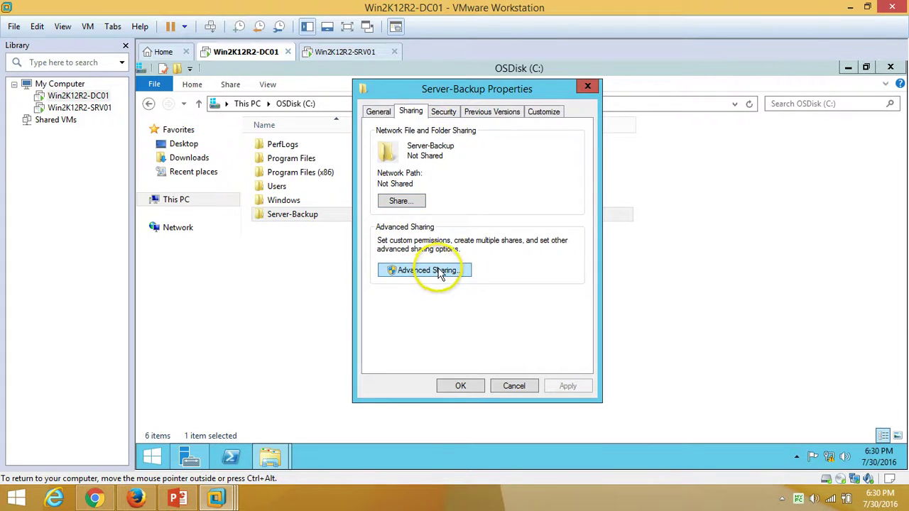
click(440, 272)
click(390, 135)
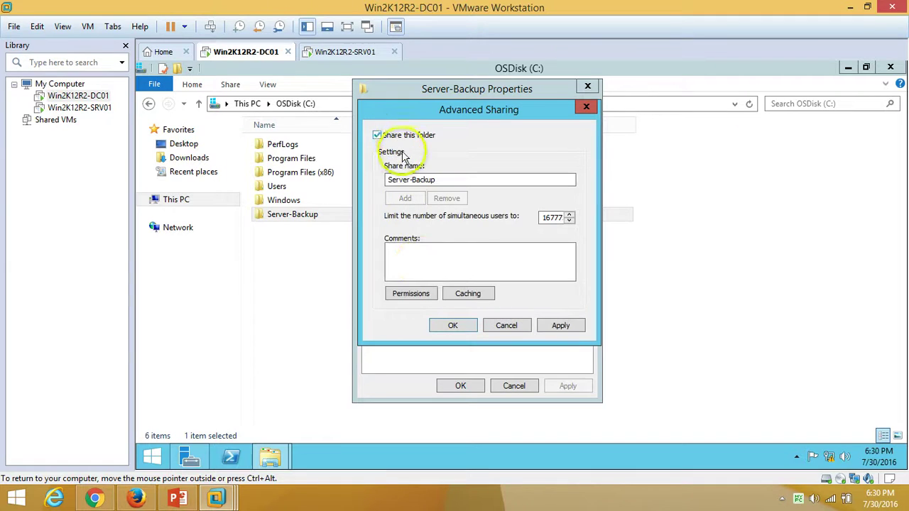
Step: Grant Everyone Full Control in the share permissions, confirm the sharing settings and refresh the drive's contents
click(421, 301)
click(532, 281)
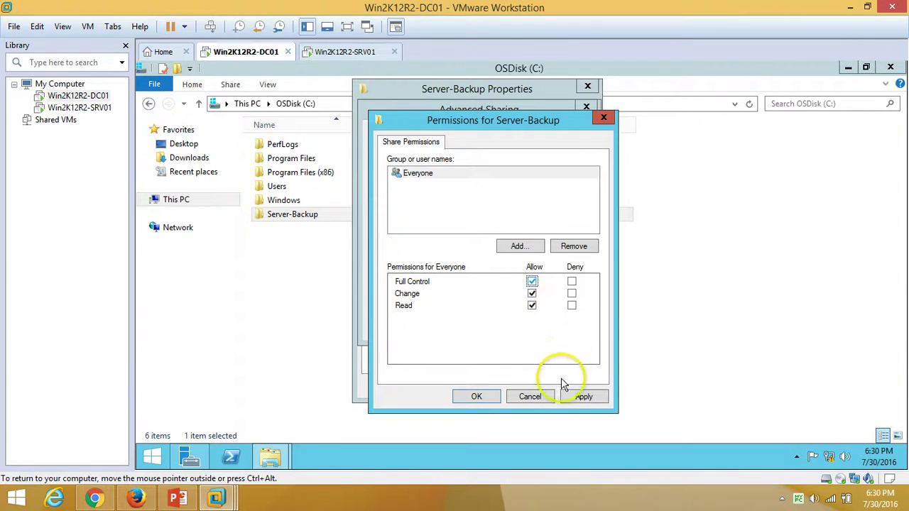
click(583, 397)
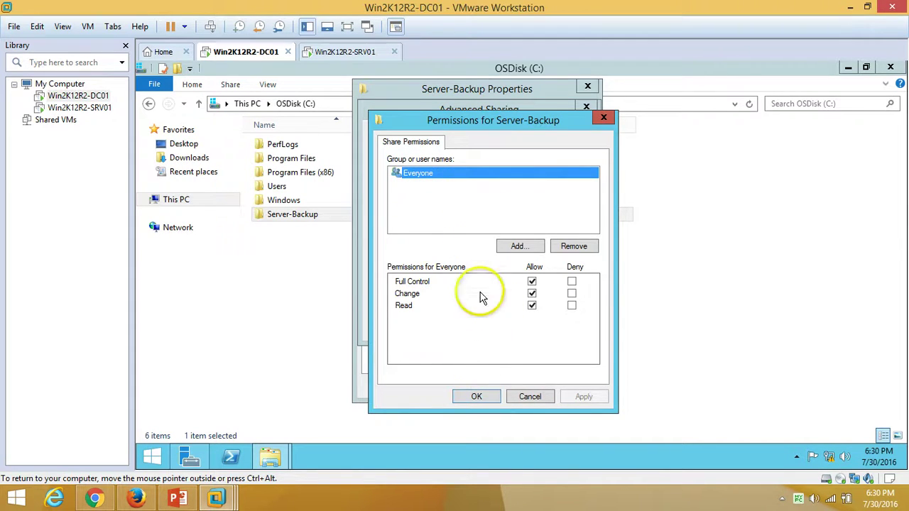
click(475, 397)
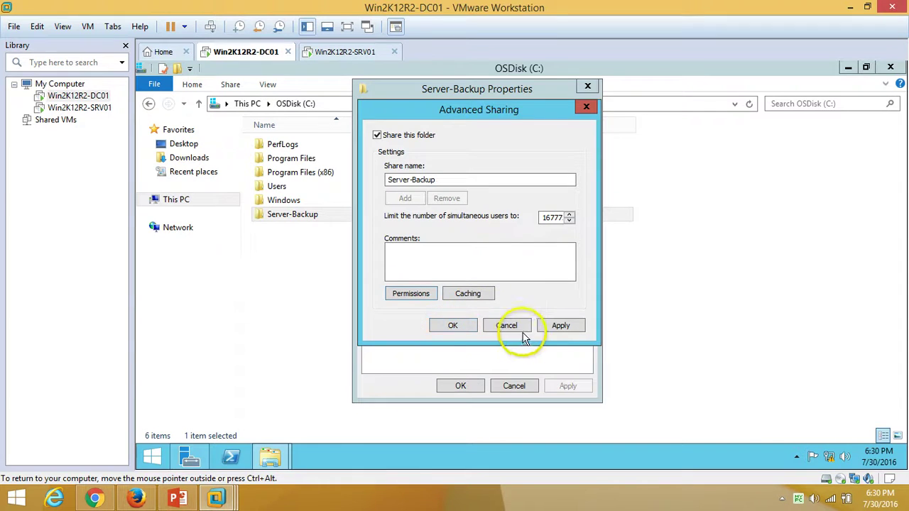
click(452, 325)
click(461, 386)
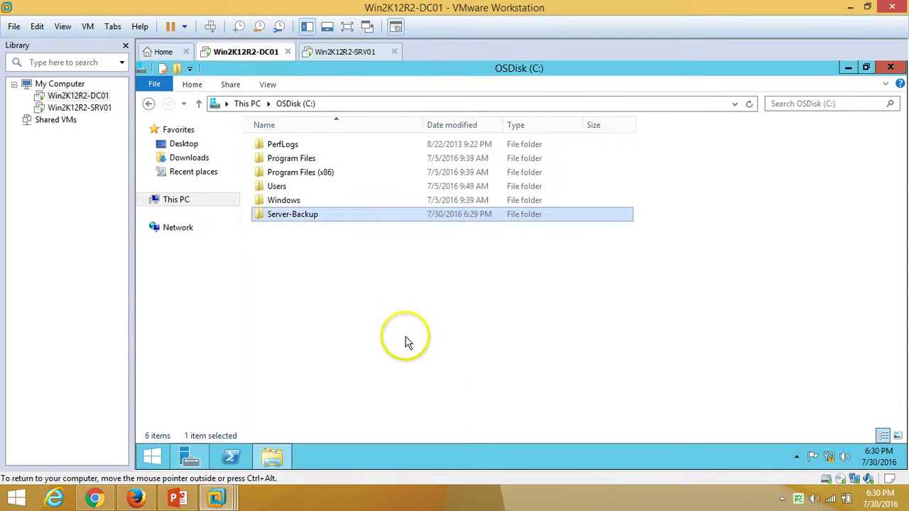
click(366, 284)
right_click(364, 282)
click(398, 335)
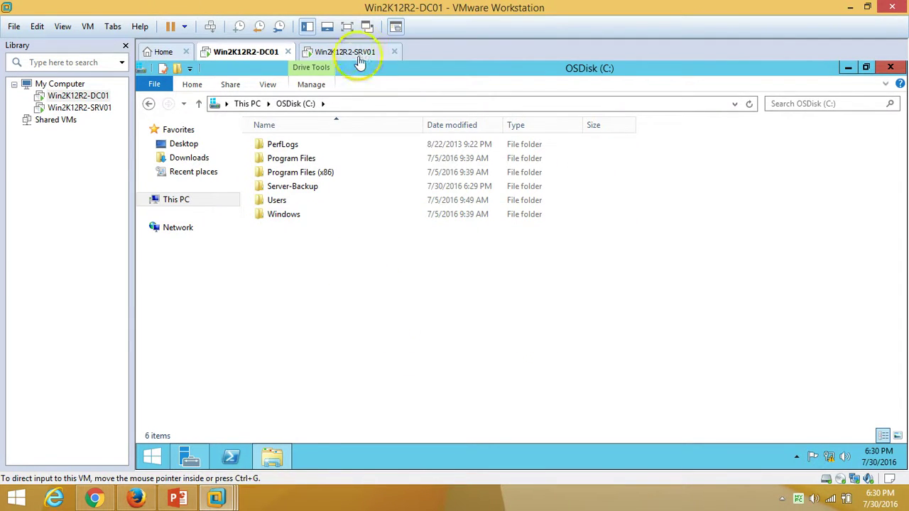
Step: Switch to the Win2K12R2-SRV01 virtual machine, close the completed installation wizard and browse to \\win2k12r2-dc01
click(353, 52)
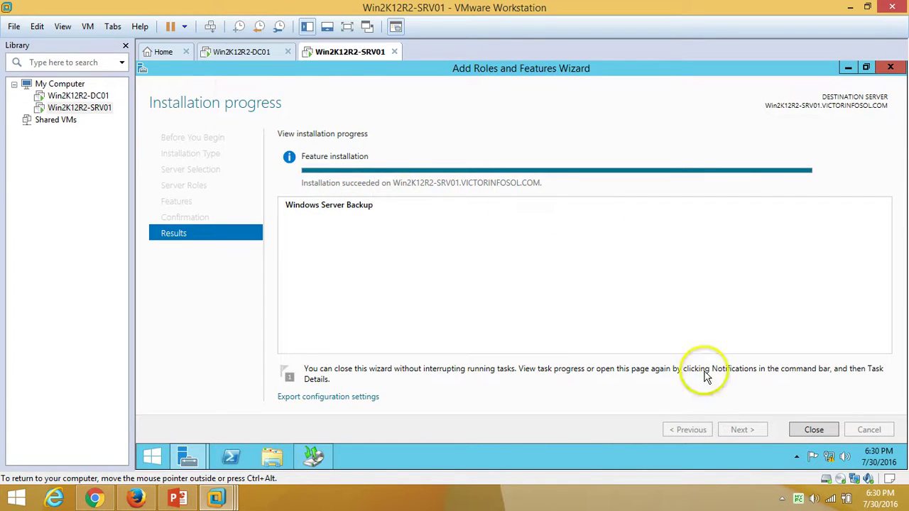
click(823, 435)
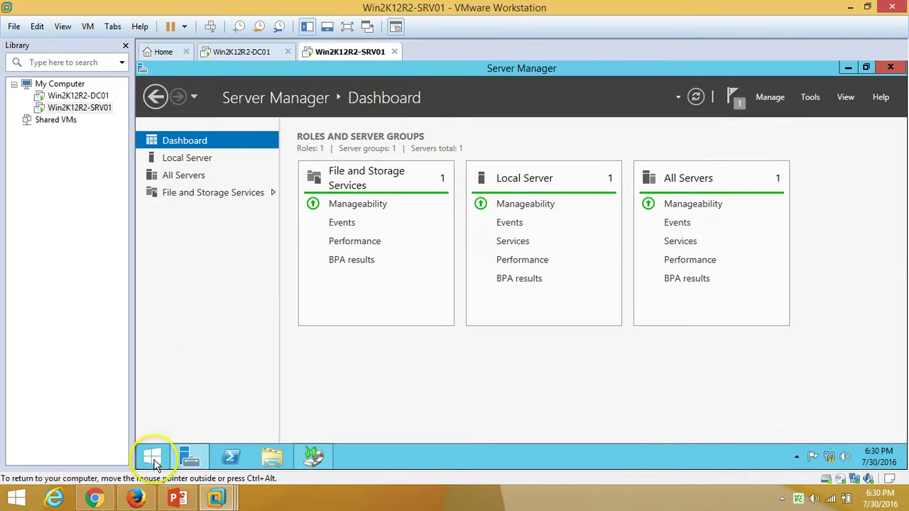
right_click(155, 460)
click(203, 419)
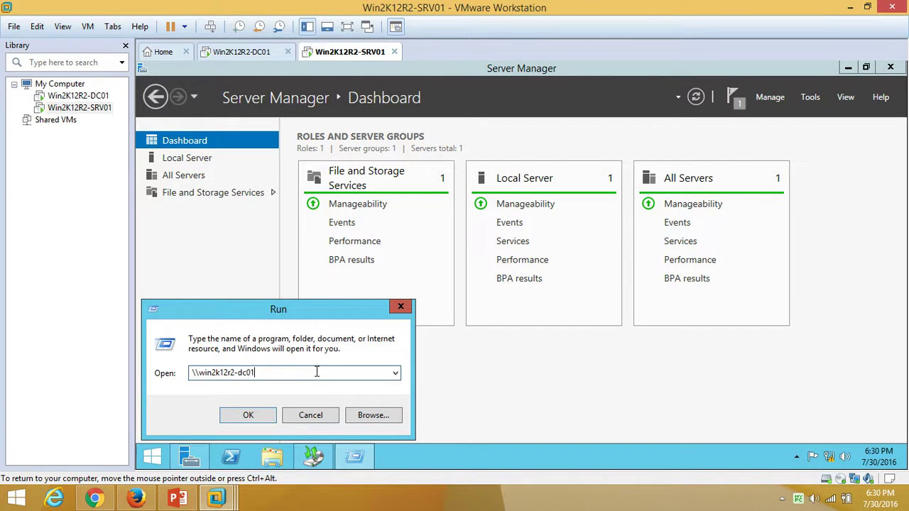
key(Return)
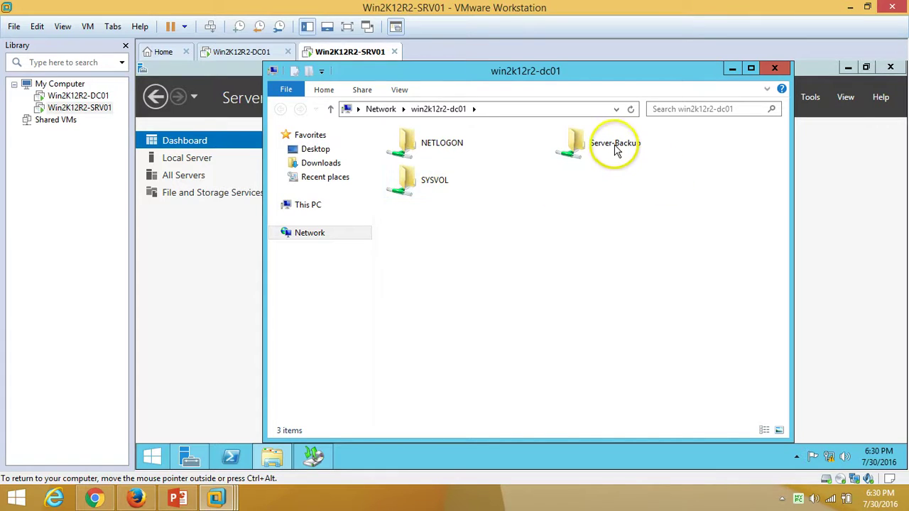
Step: Open the Server-Backup share on win2k12r2-dc01 and copy its network path
click(617, 150)
double_click(587, 156)
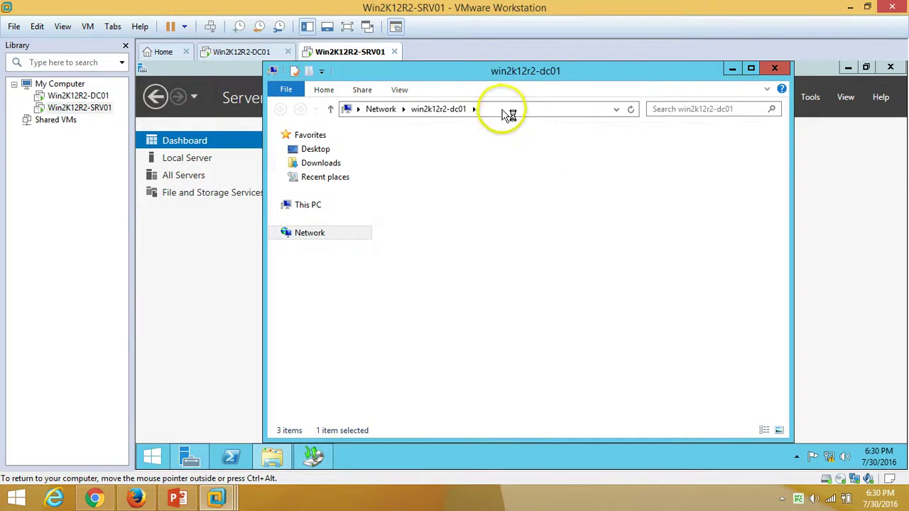
click(451, 109)
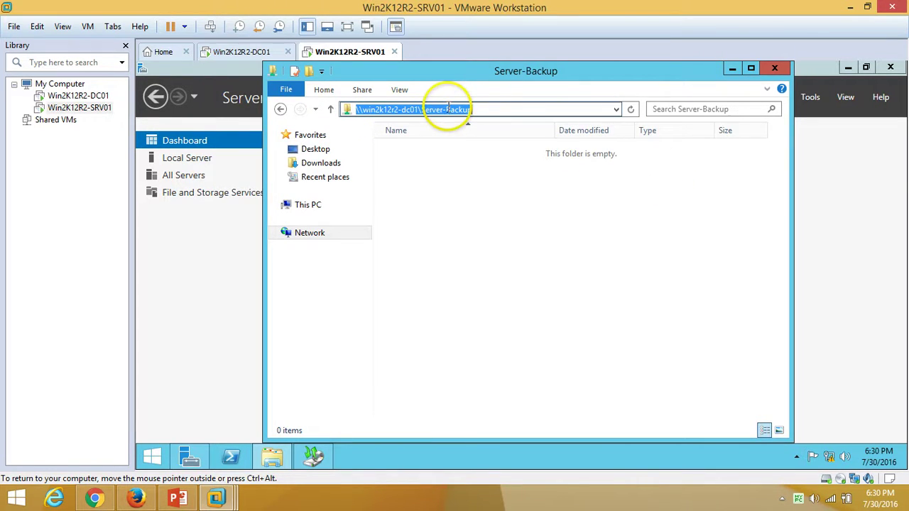
right_click(447, 109)
click(475, 132)
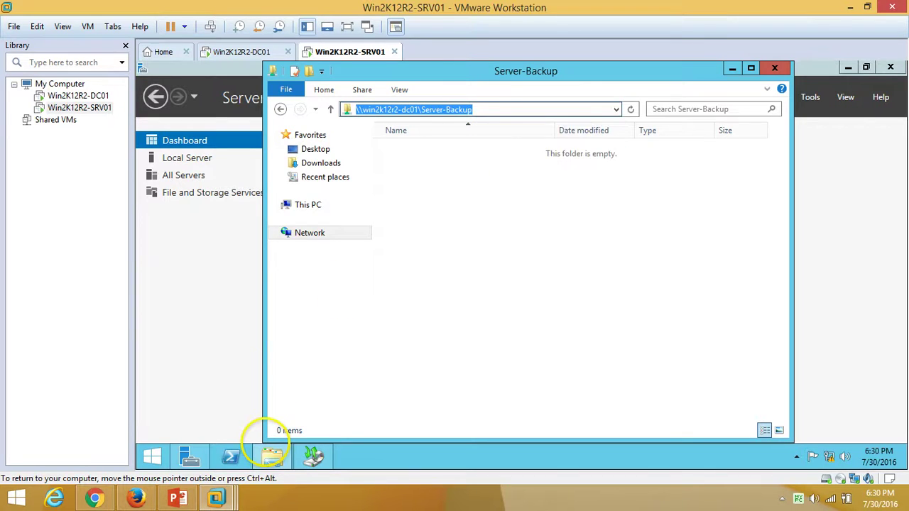
Step: From the desktop's This PC, map drive Z: to \\win2k12r2-dc01\Server-Backup with reconnect at sign-in enabled
click(273, 459)
click(188, 456)
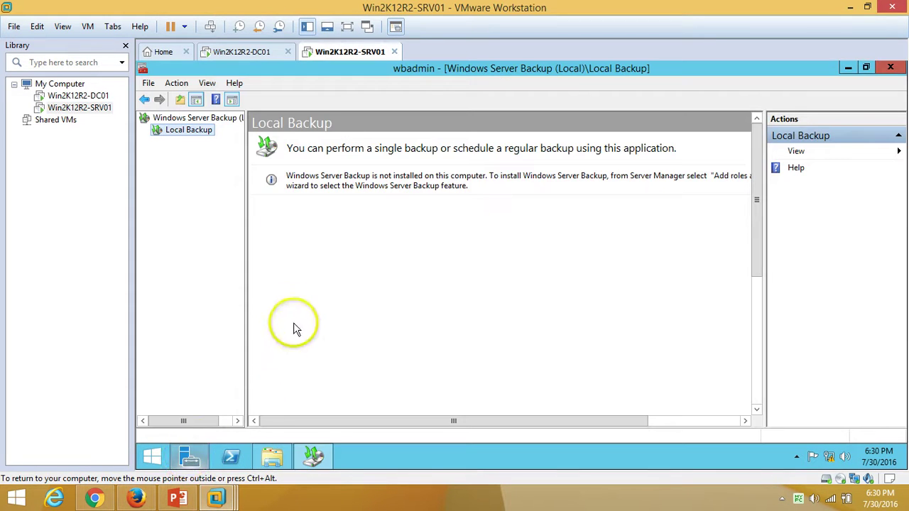
click(313, 456)
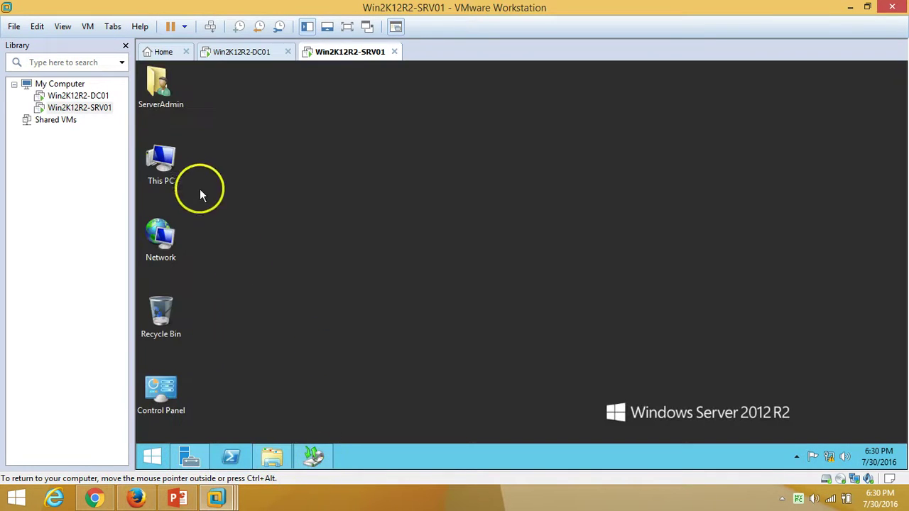
right_click(162, 161)
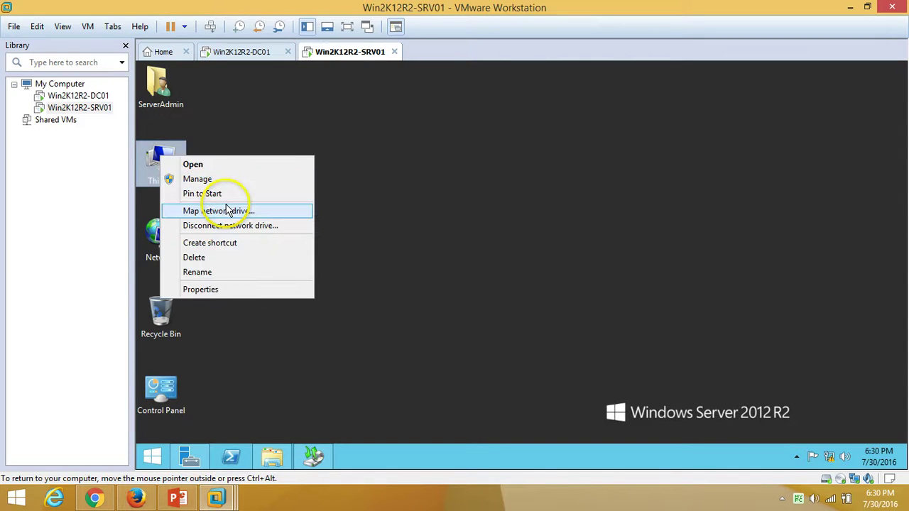
click(229, 211)
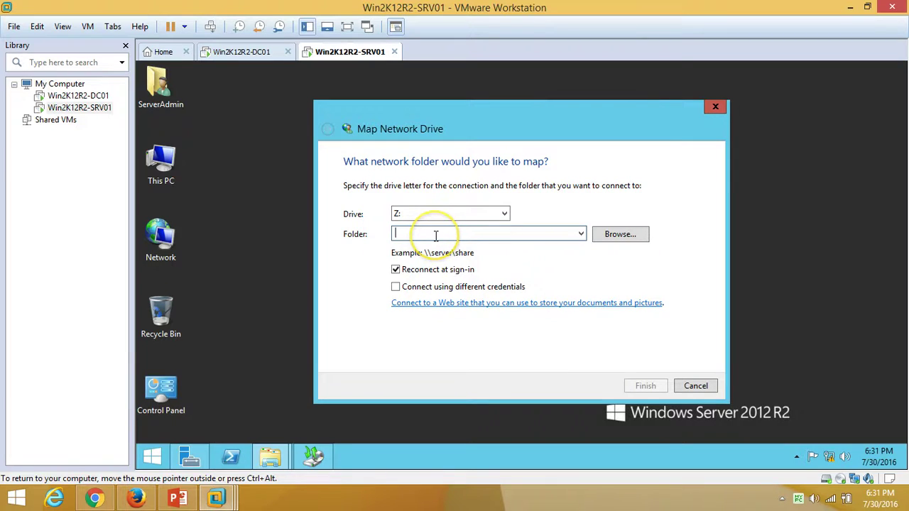
click(433, 214)
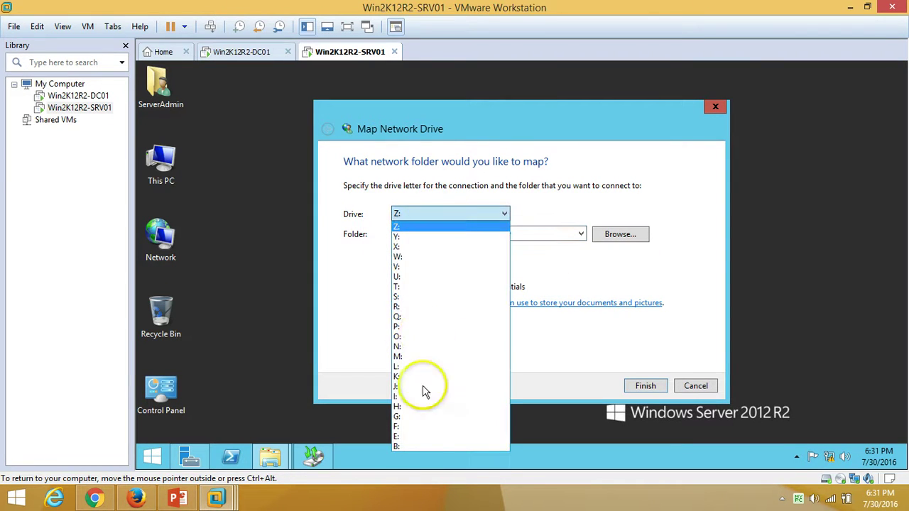
click(423, 228)
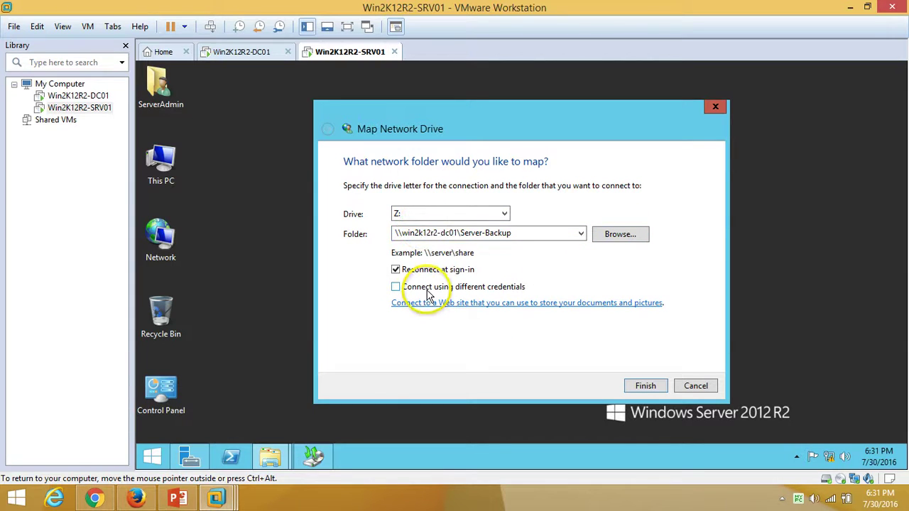
click(646, 387)
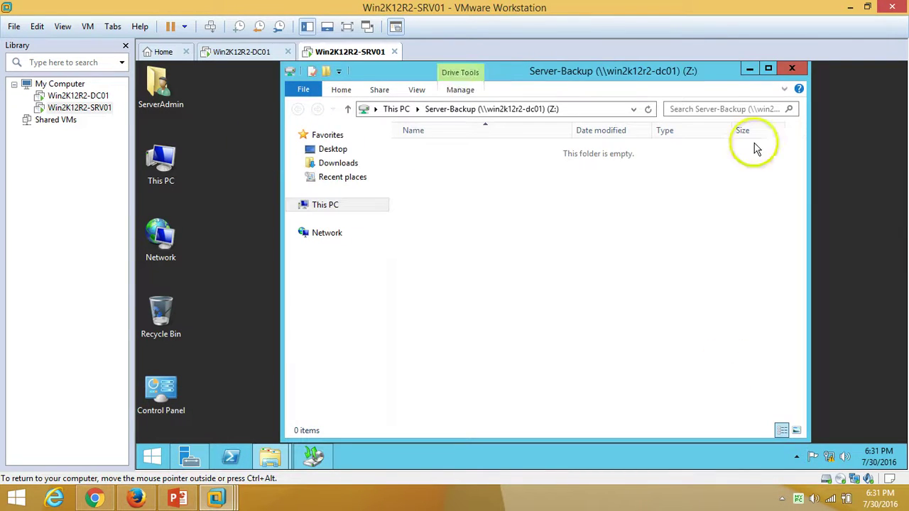
Step: Check the mapped Z: drive under the network locations in This PC and close the open File Explorer windows
click(790, 69)
double_click(162, 160)
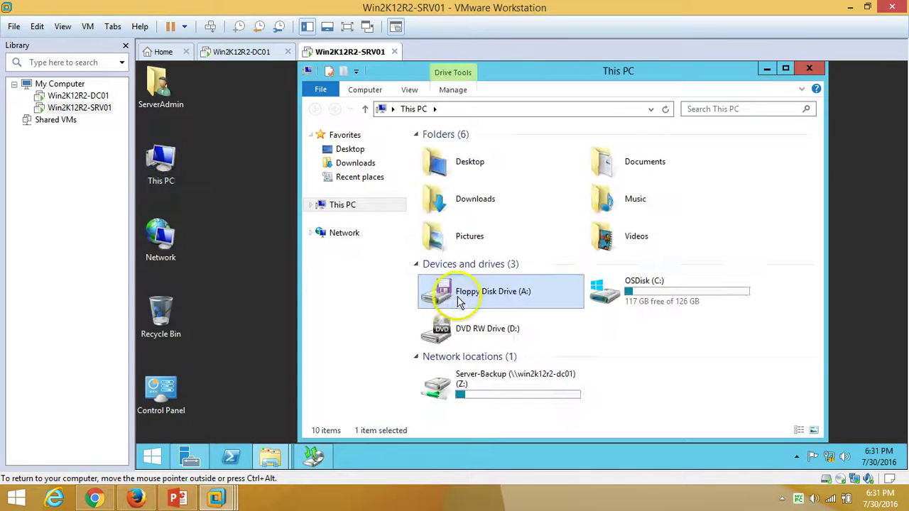
click(503, 390)
click(795, 67)
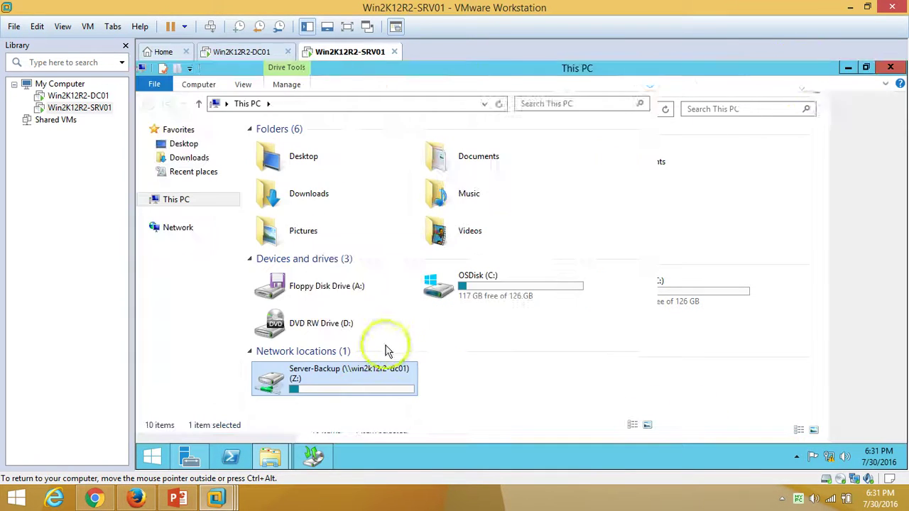
drag(664, 371, 796, 192)
click(895, 70)
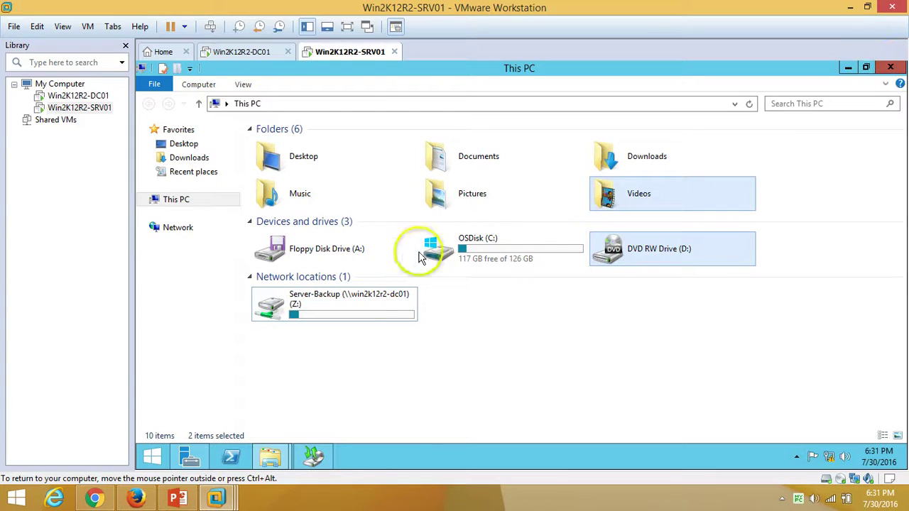
click(274, 455)
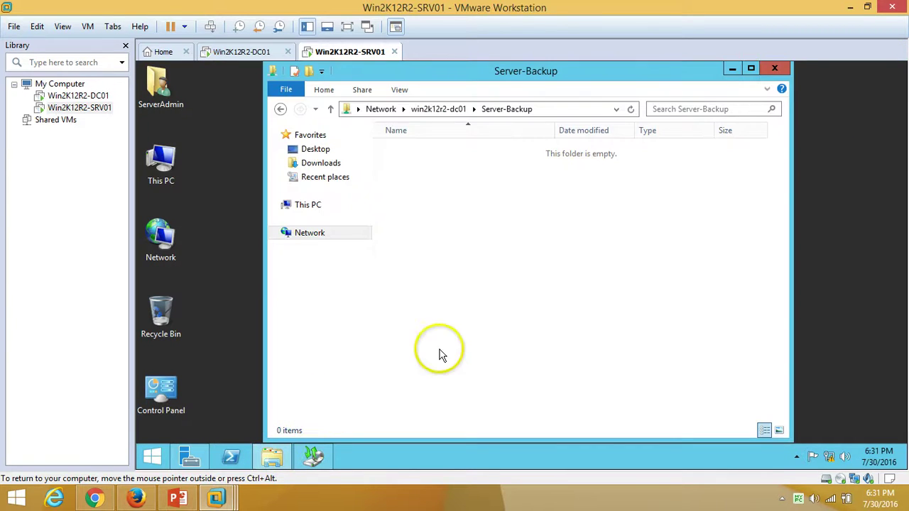
click(775, 71)
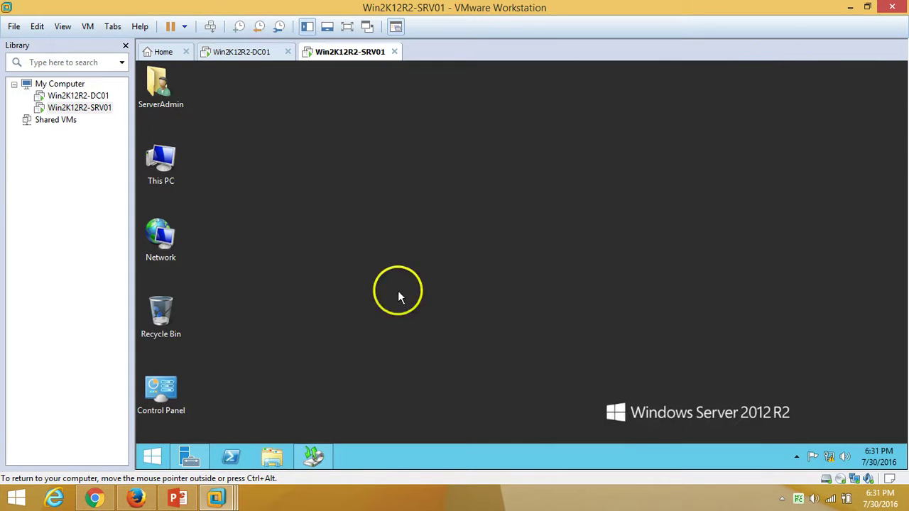
Step: Return to the Windows Server Backup console and check the actions available for Local Backup and Windows Server Backup (Local)
click(314, 454)
right_click(181, 135)
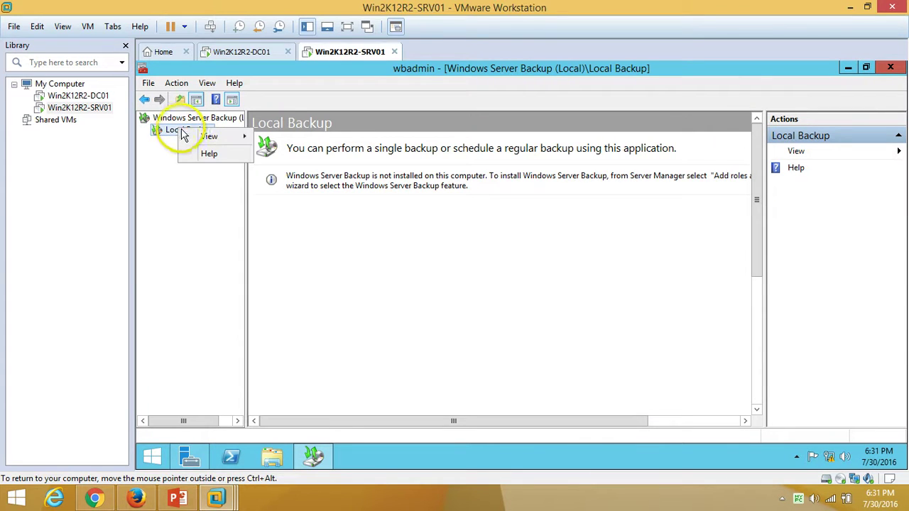
click(163, 212)
right_click(202, 119)
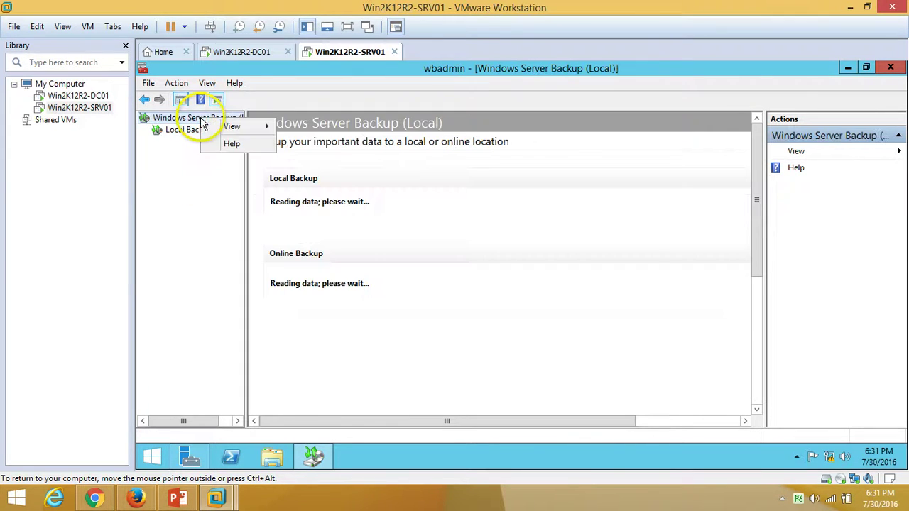
click(196, 154)
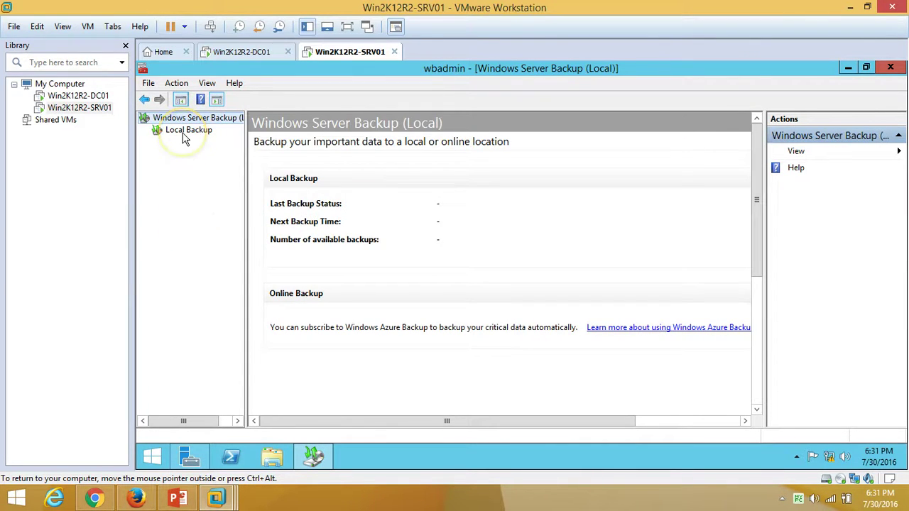
Step: Open Local Backup, examine the initial options of the Backup Once wizard, and close the wizard
click(183, 135)
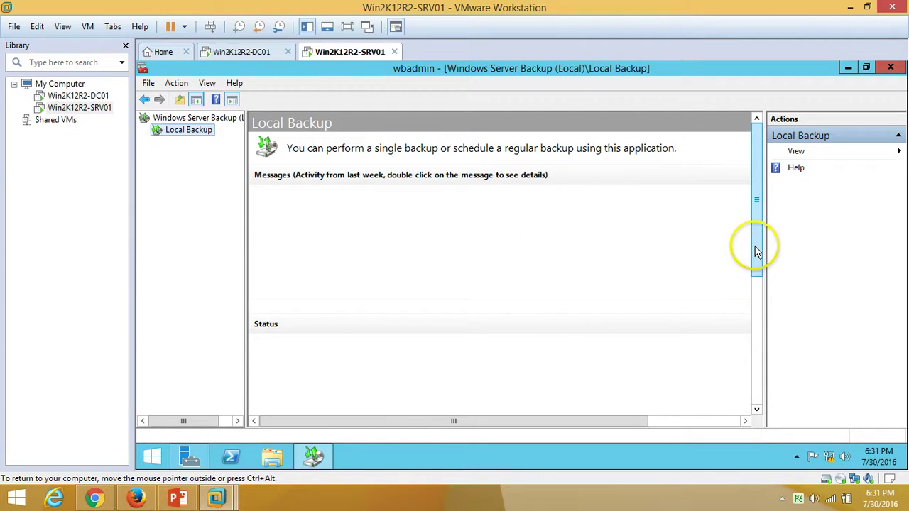
drag(758, 252, 772, 142)
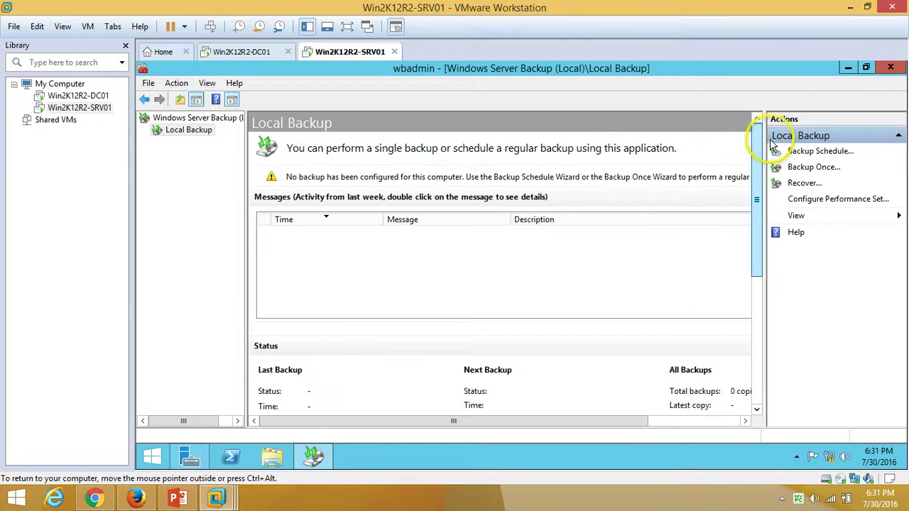
scroll(355, 241, right, 1)
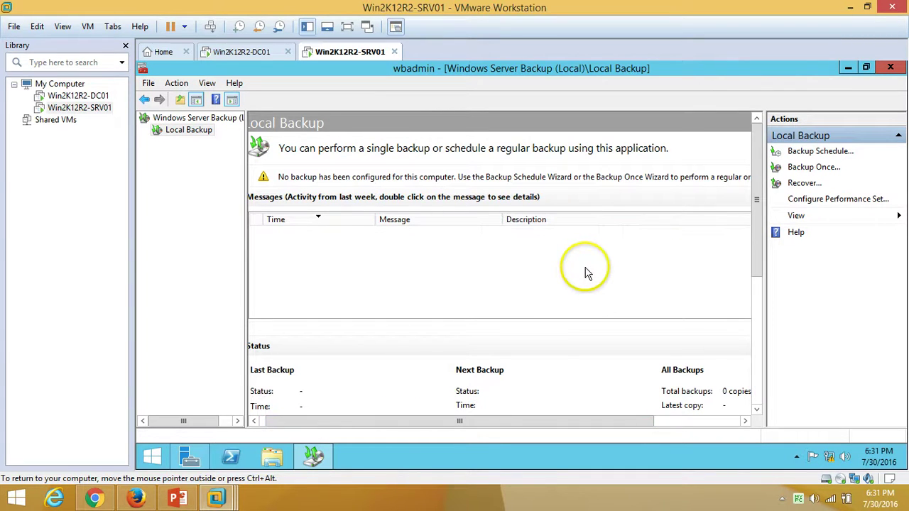
click(817, 168)
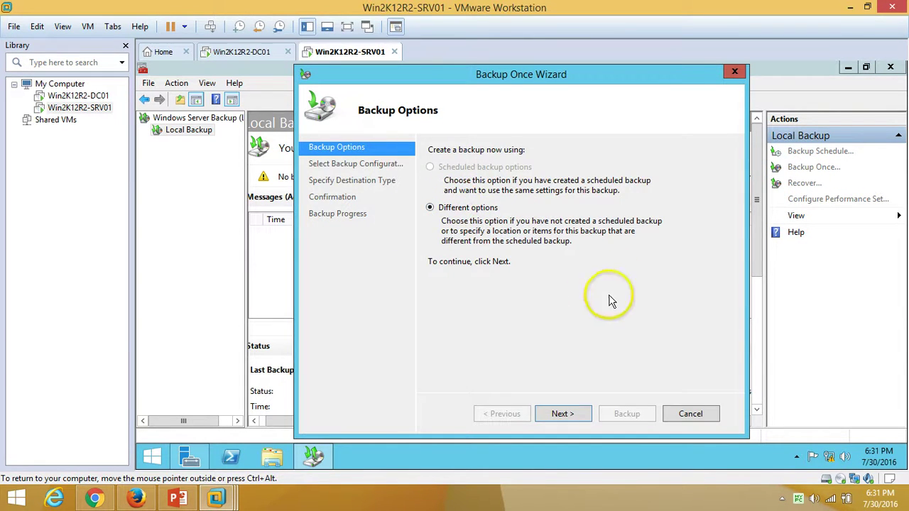
click(735, 71)
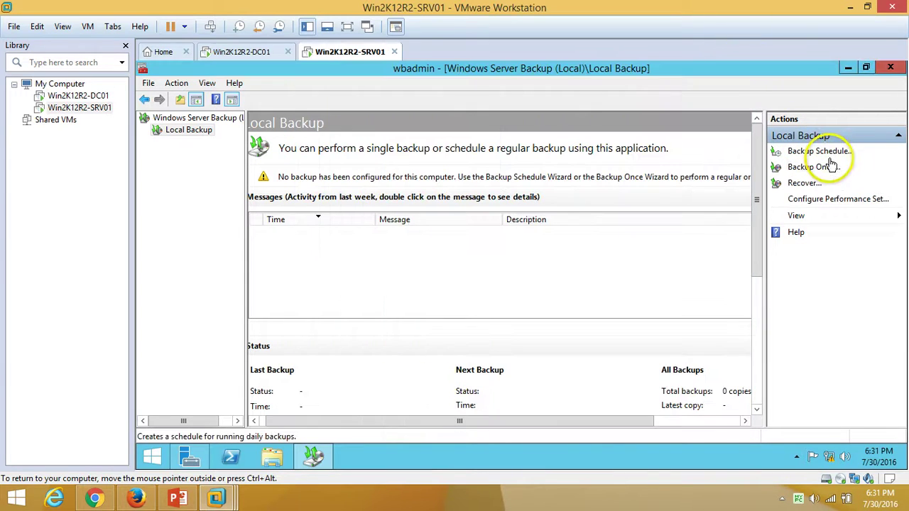
Step: Start a backup schedule for the server with the Custom configuration and proceed to the item selection
click(836, 153)
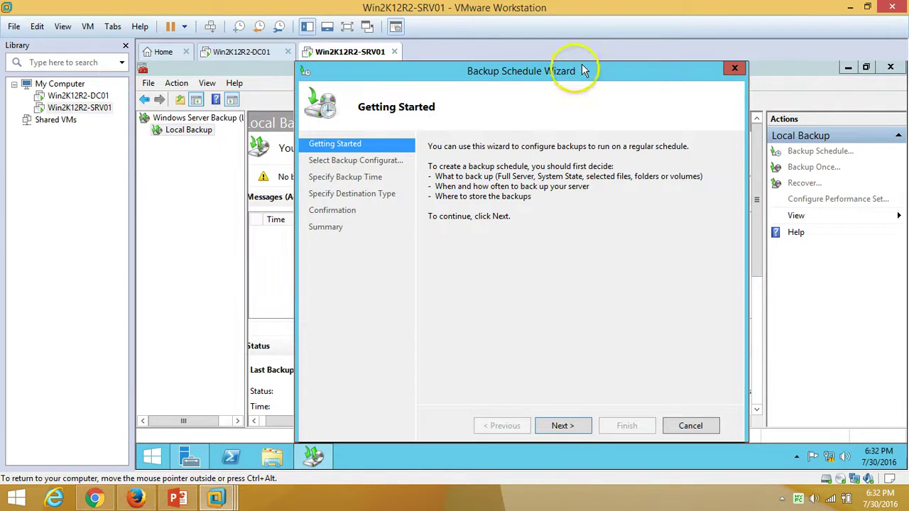
drag(582, 71, 582, 72)
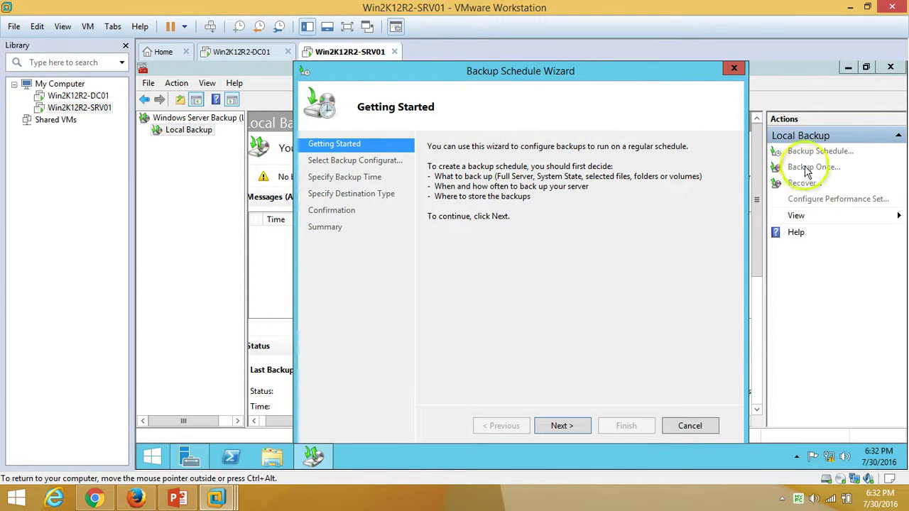
click(577, 432)
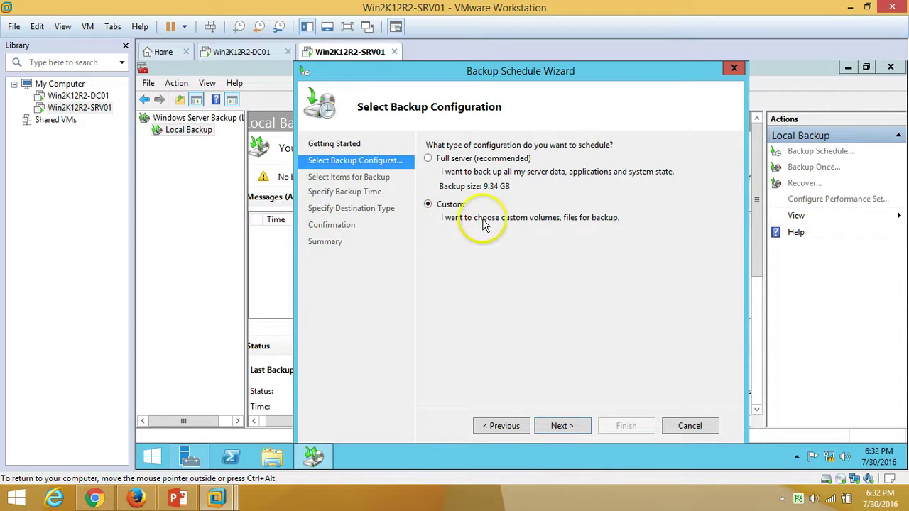
click(562, 427)
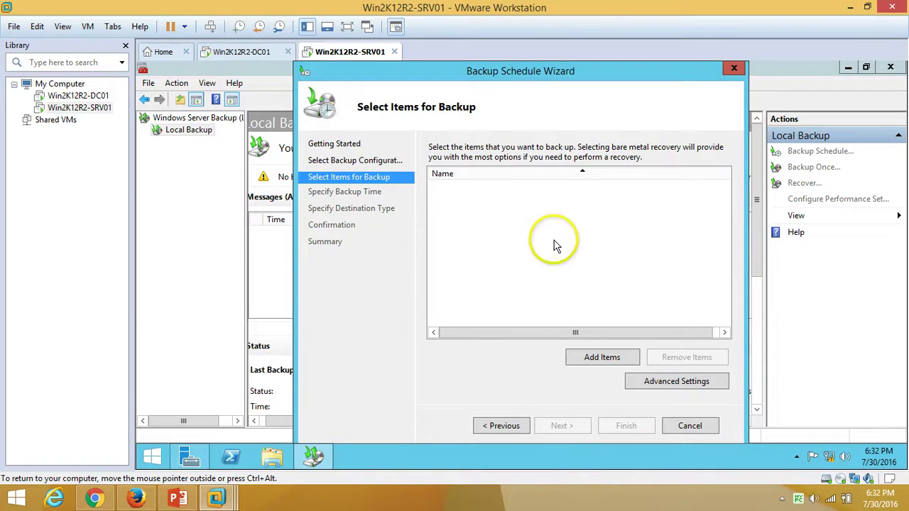
Step: Add System state to the items for the scheduled backup
click(602, 359)
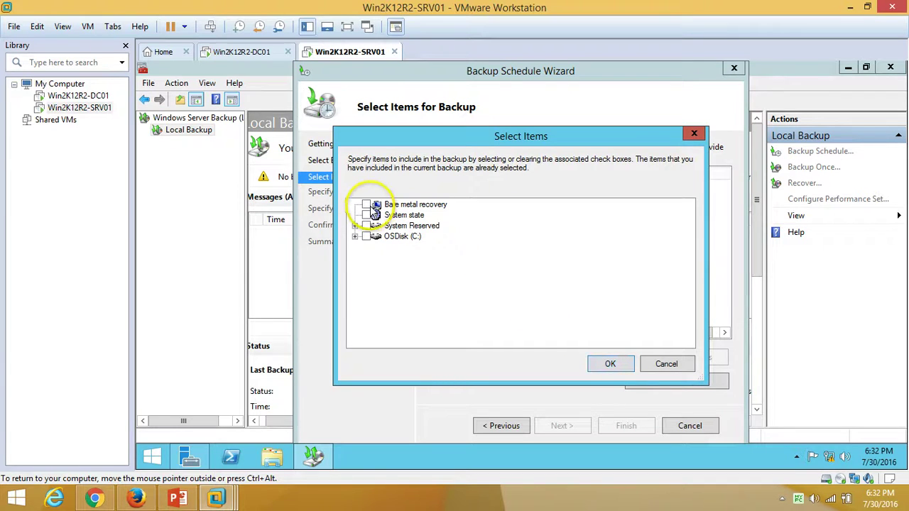
click(355, 226)
click(356, 226)
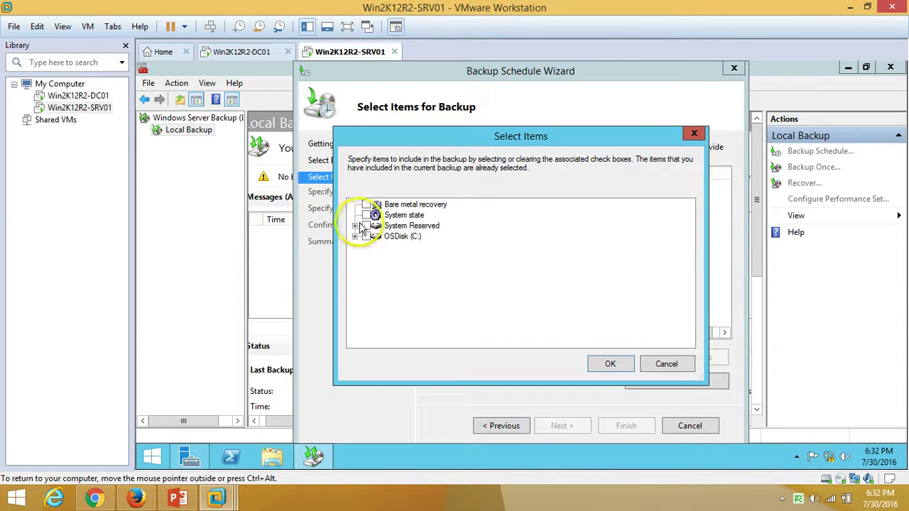
click(367, 216)
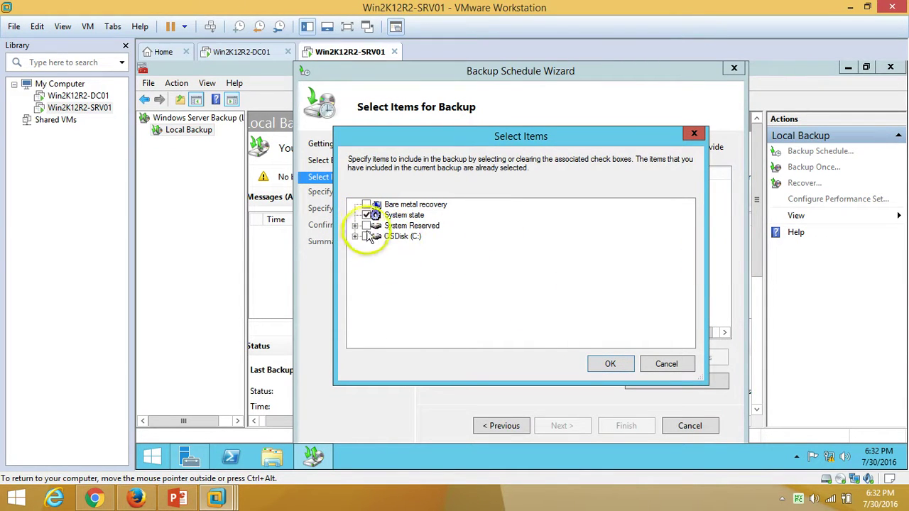
click(606, 365)
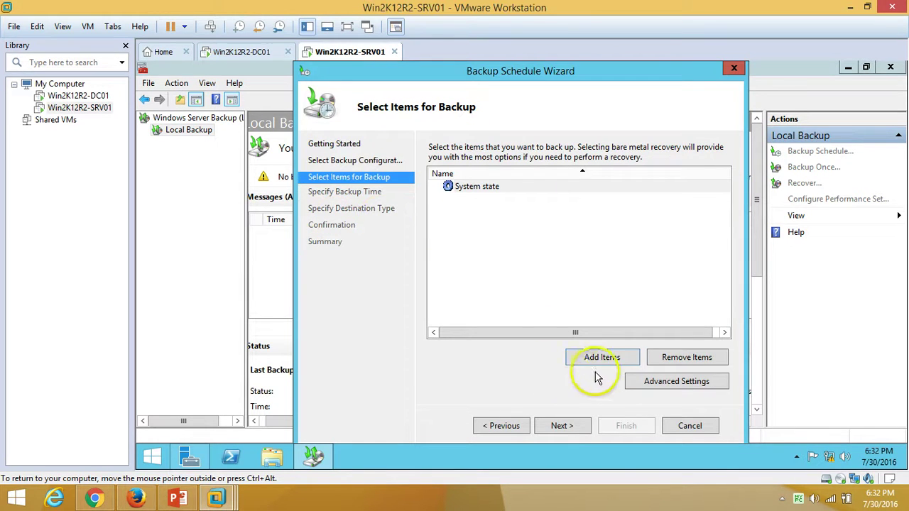
Step: Add OSDisk (C:), System Reserved and Bare metal recovery to the items for the scheduled backup
click(603, 358)
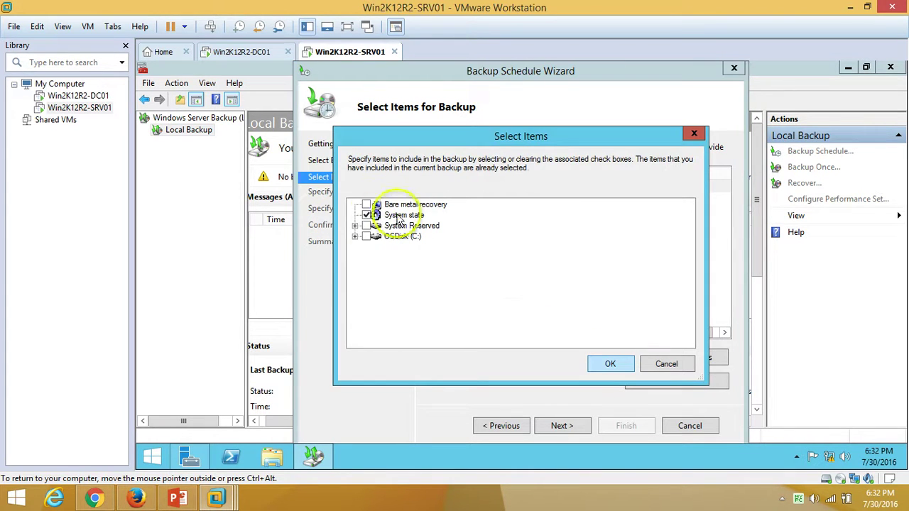
click(365, 238)
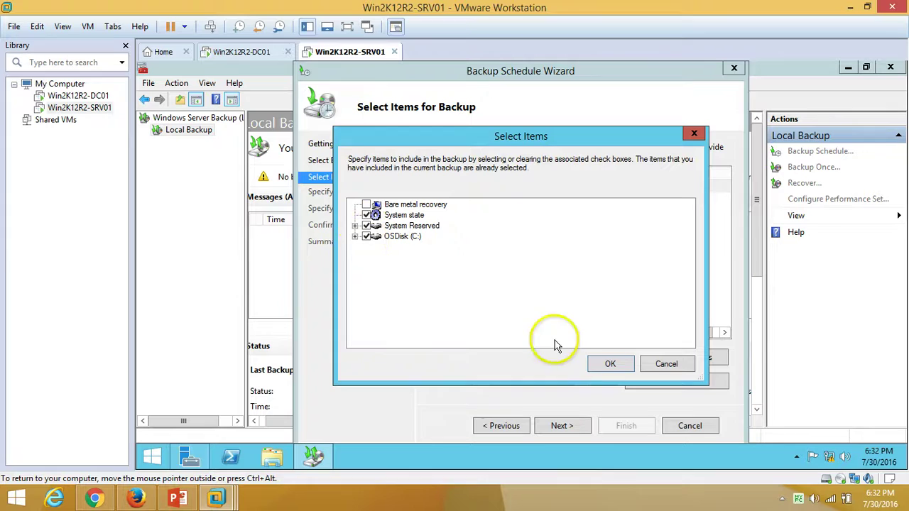
click(610, 364)
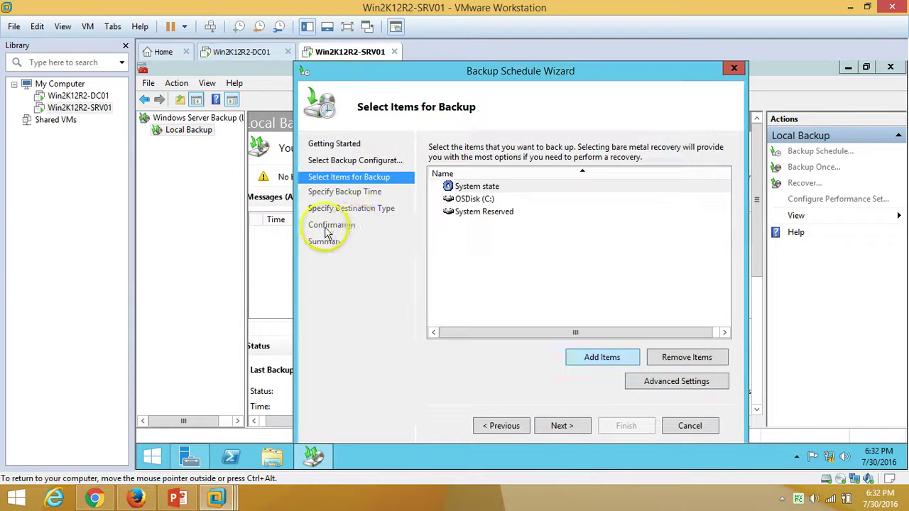
click(599, 361)
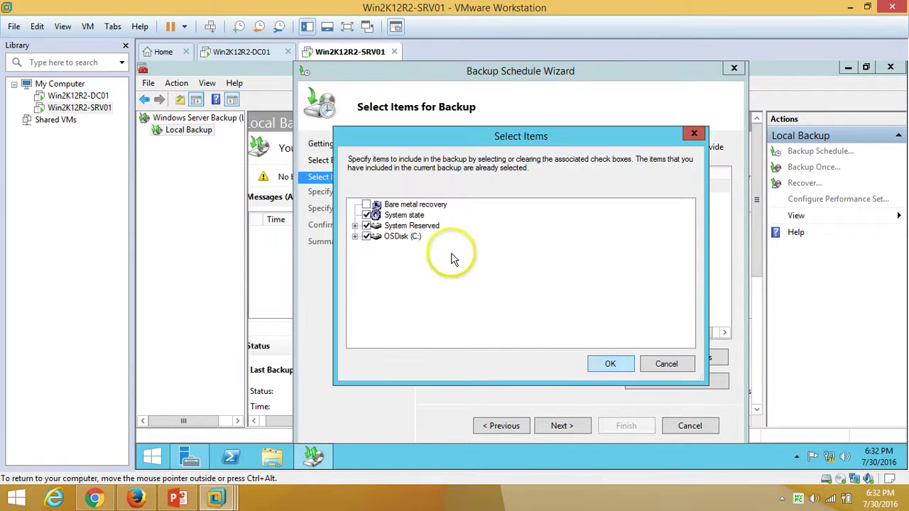
click(367, 205)
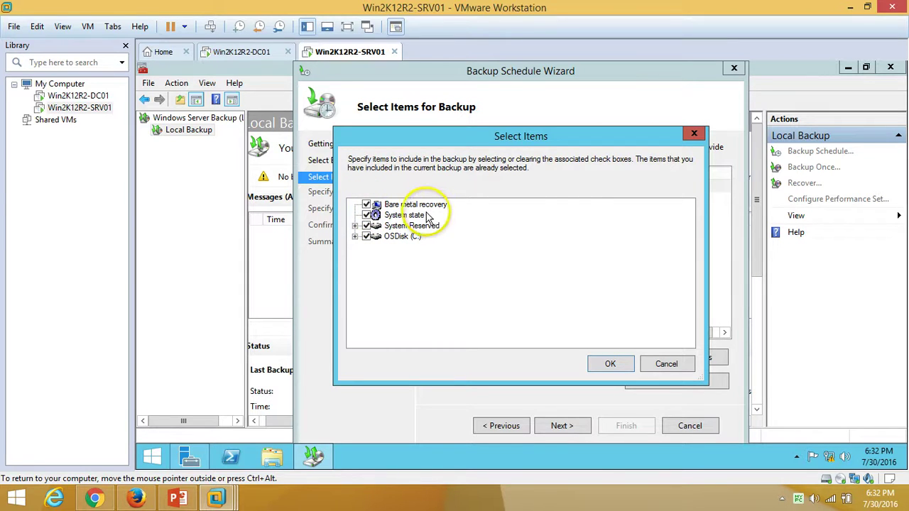
click(609, 366)
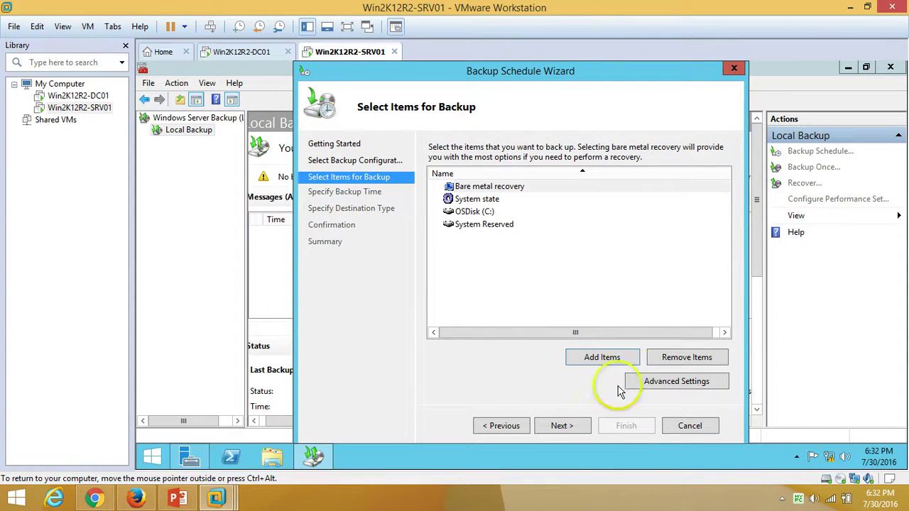
Step: Remove all the selected items from the scheduled backup
click(672, 362)
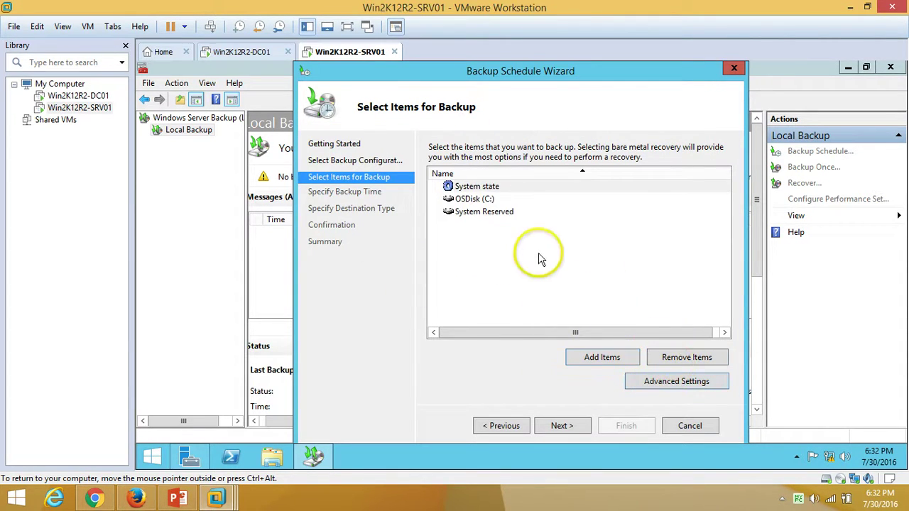
click(699, 363)
click(700, 362)
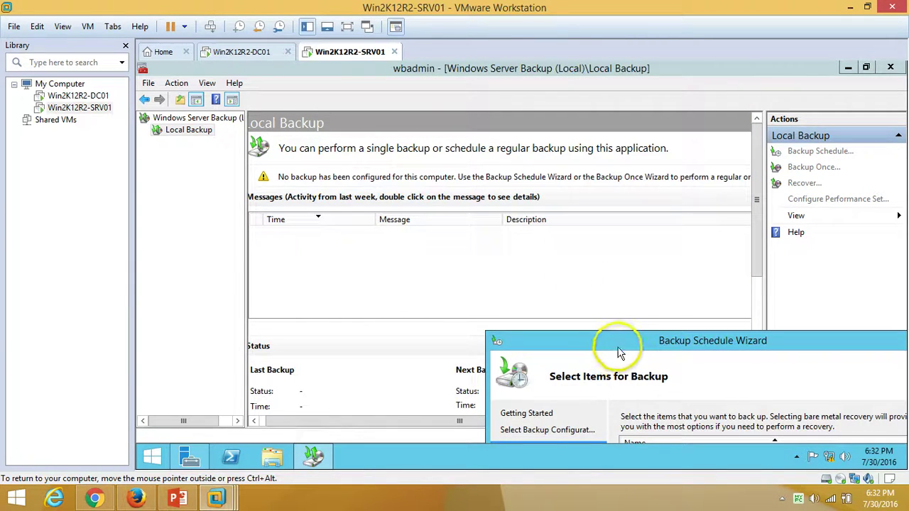
Step: Move the schedule wizard back into view and add Bare metal recovery, System state, System Reserved and OSDisk (C:) as backup items
drag(620, 353, 439, 99)
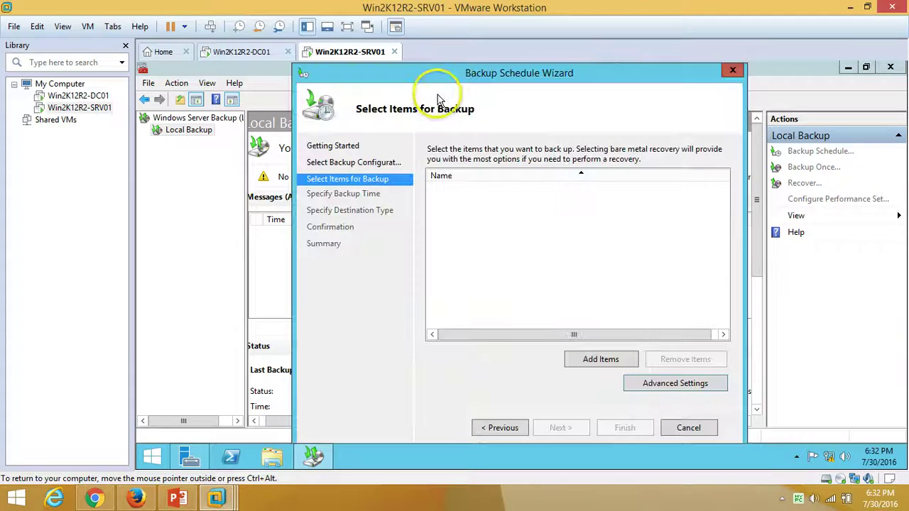
click(601, 361)
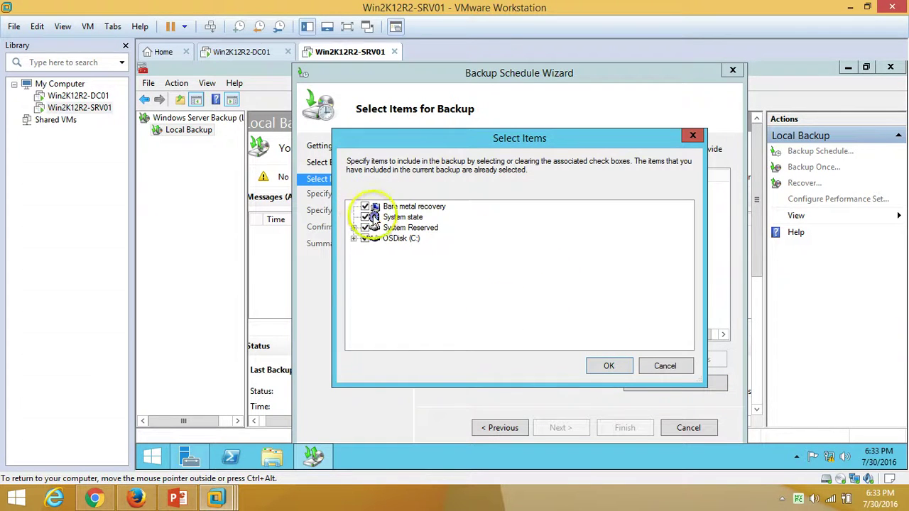
click(606, 366)
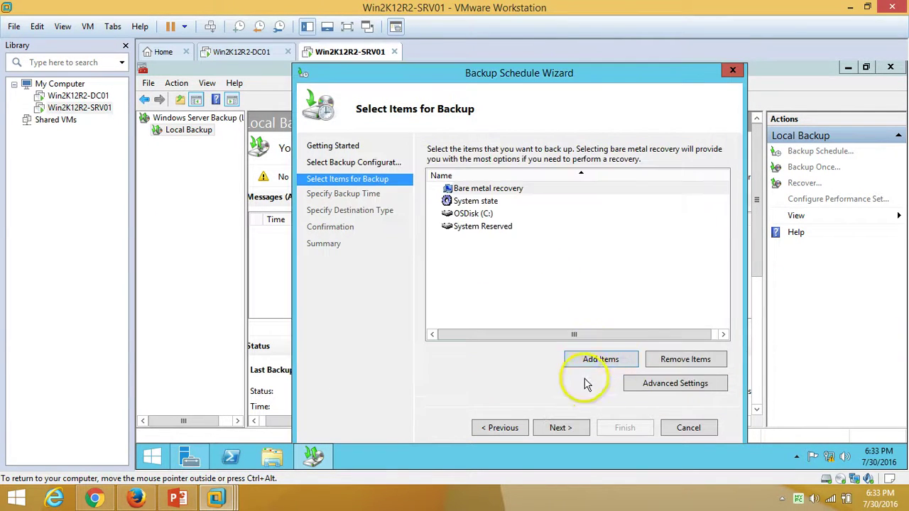
Step: Try the Full server configuration and preview the backup time page, then return to the item selection of the Custom configuration
click(574, 427)
click(506, 428)
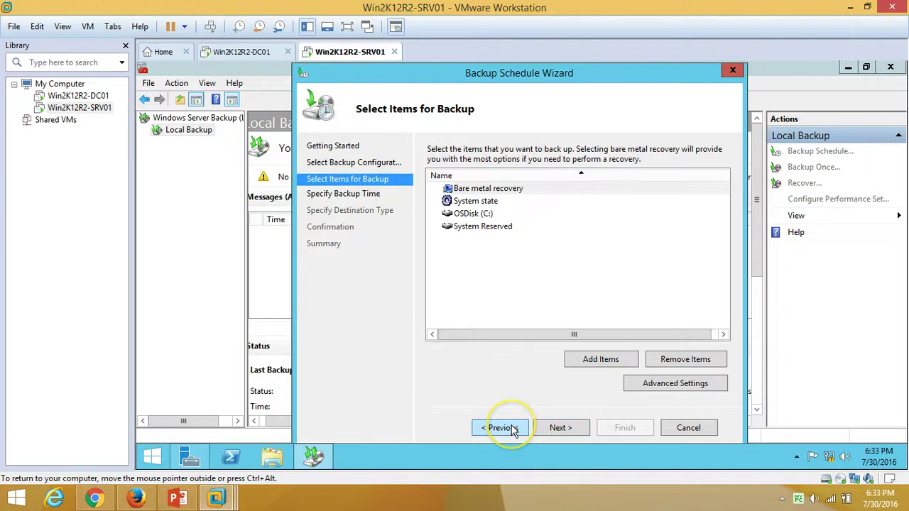
click(506, 429)
click(452, 163)
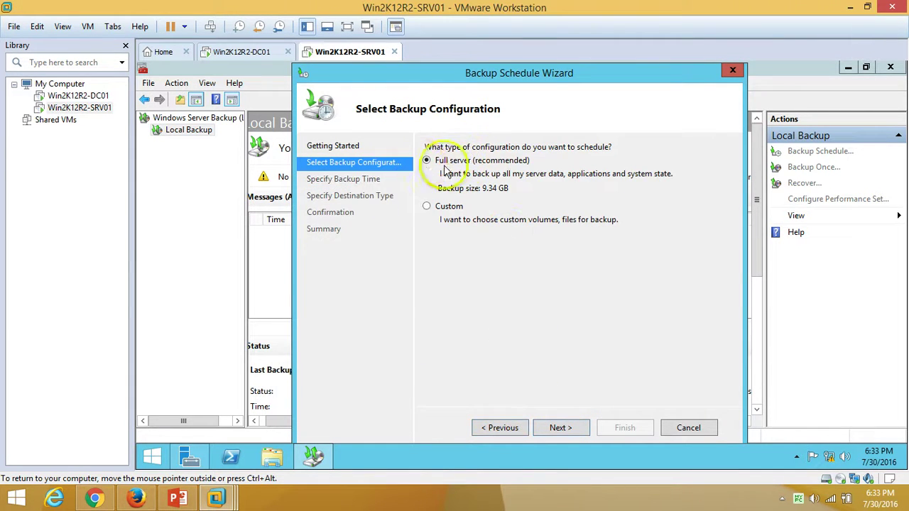
click(561, 428)
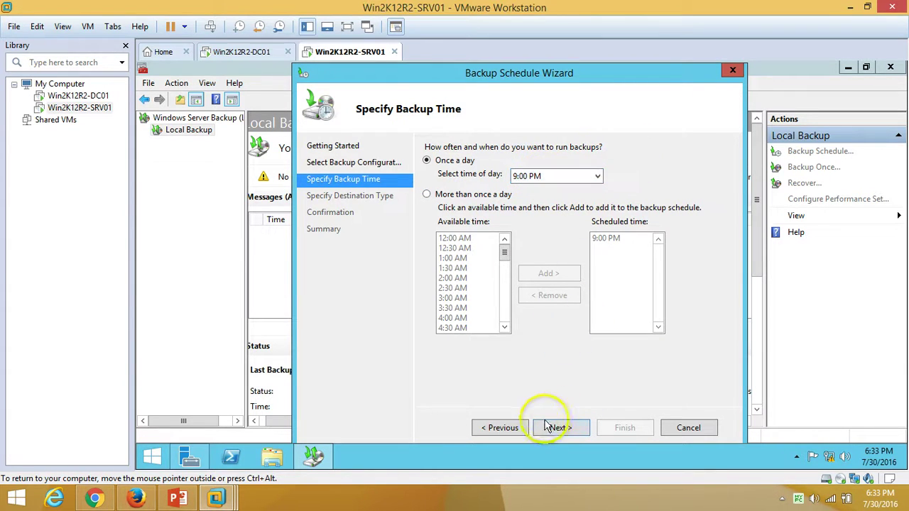
click(503, 428)
click(448, 206)
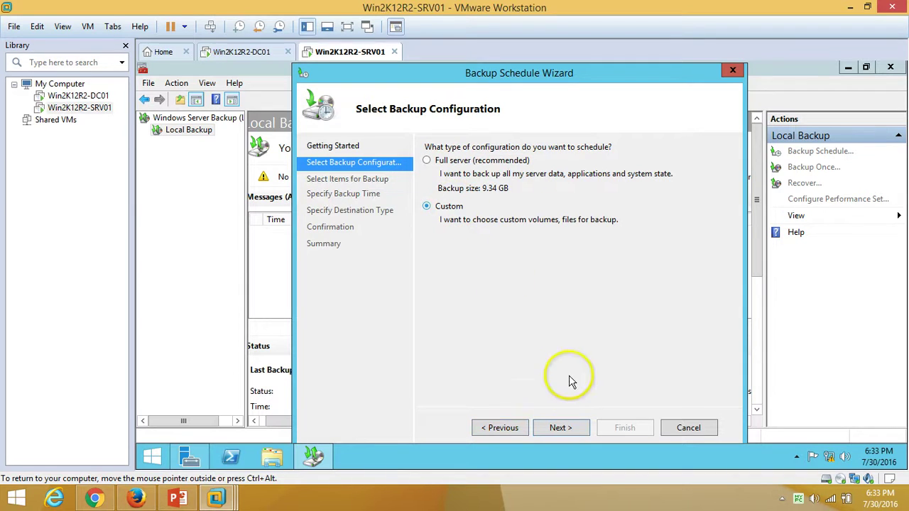
click(560, 428)
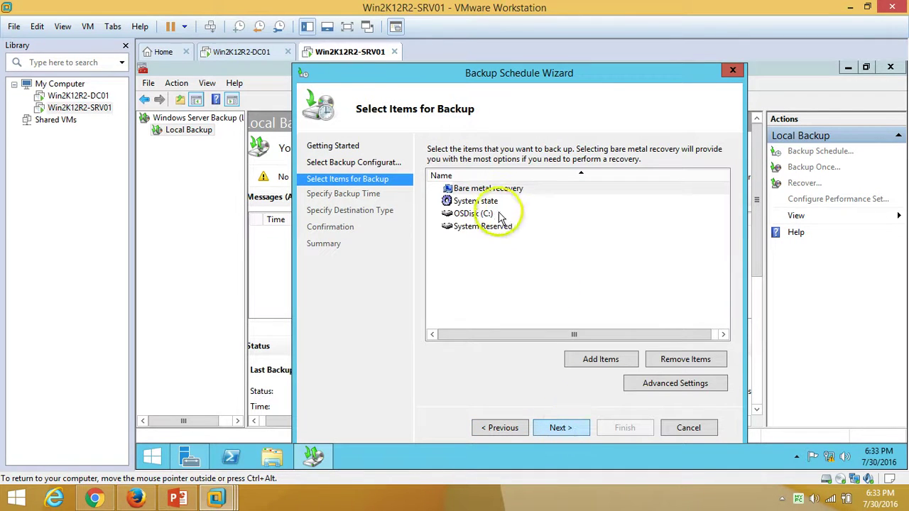
click(483, 189)
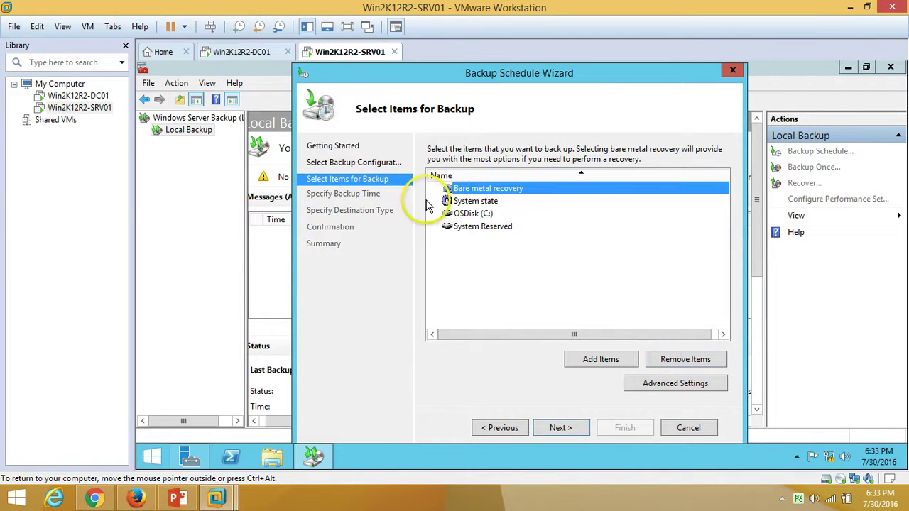
click(560, 428)
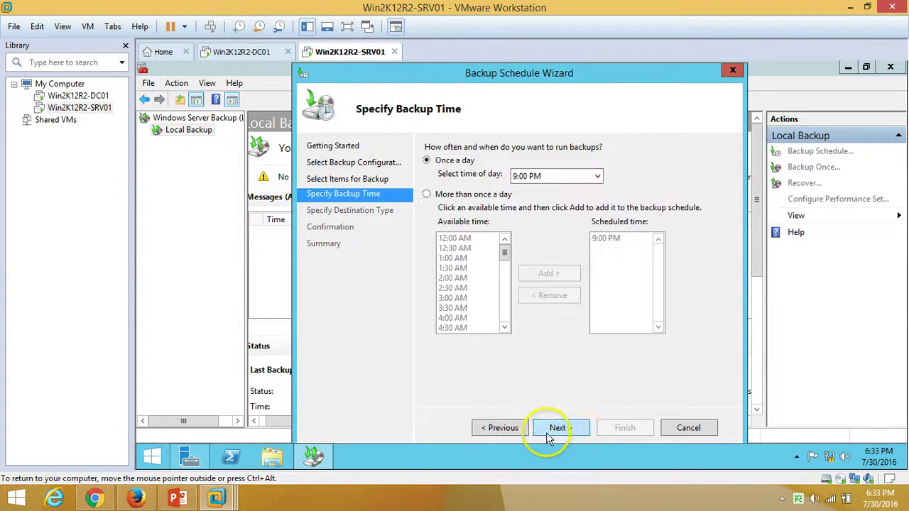
key(alt+p)
Step: Examine the file exclusions and the VSS full and VSS copy backup options in the advanced settings, discarding any changes
click(674, 384)
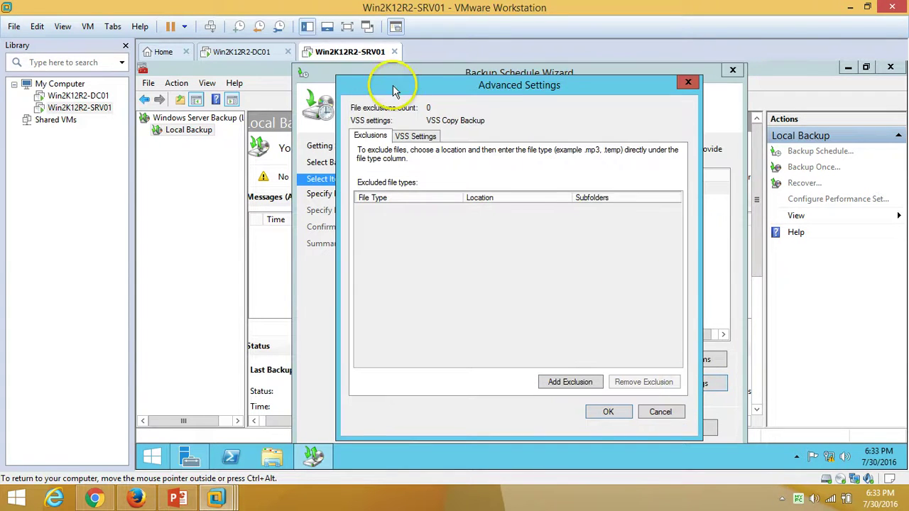
click(416, 135)
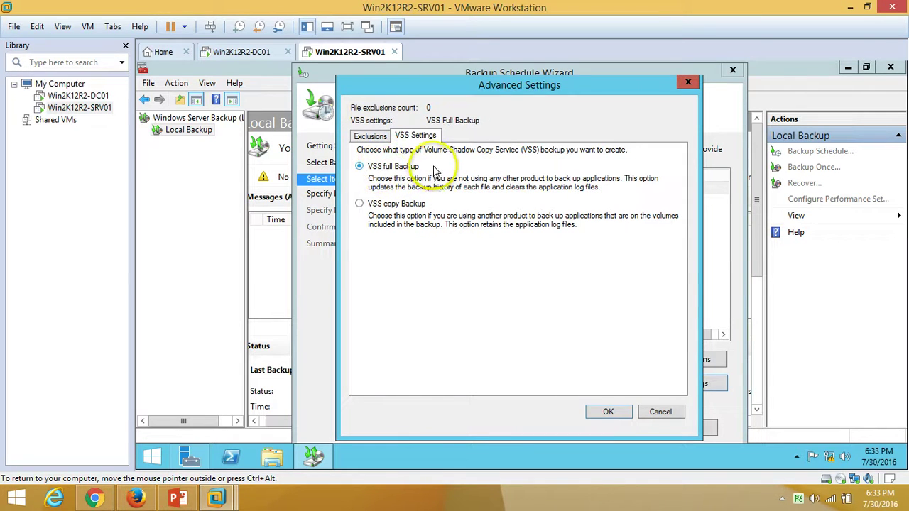
click(362, 205)
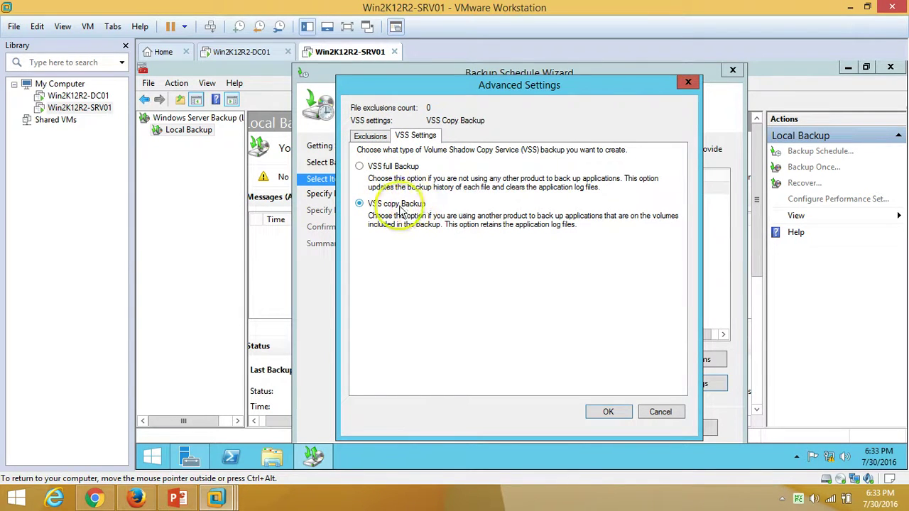
click(370, 136)
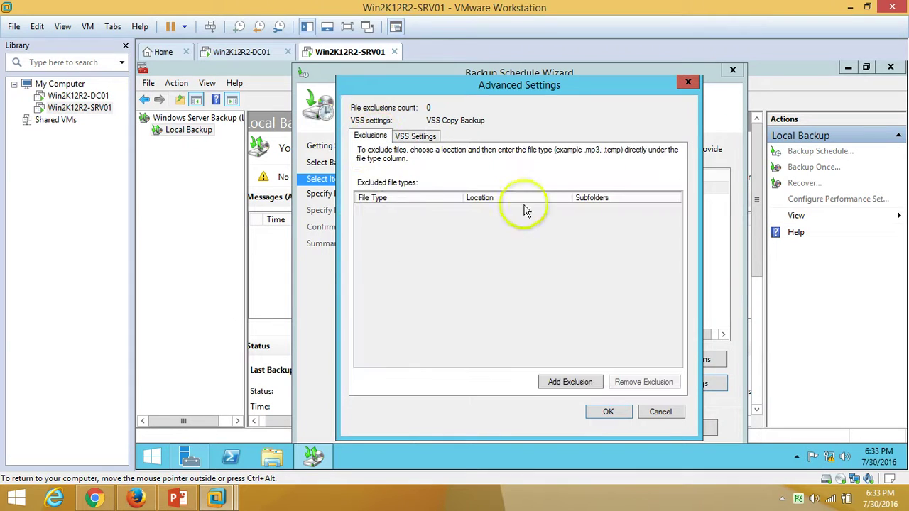
click(425, 138)
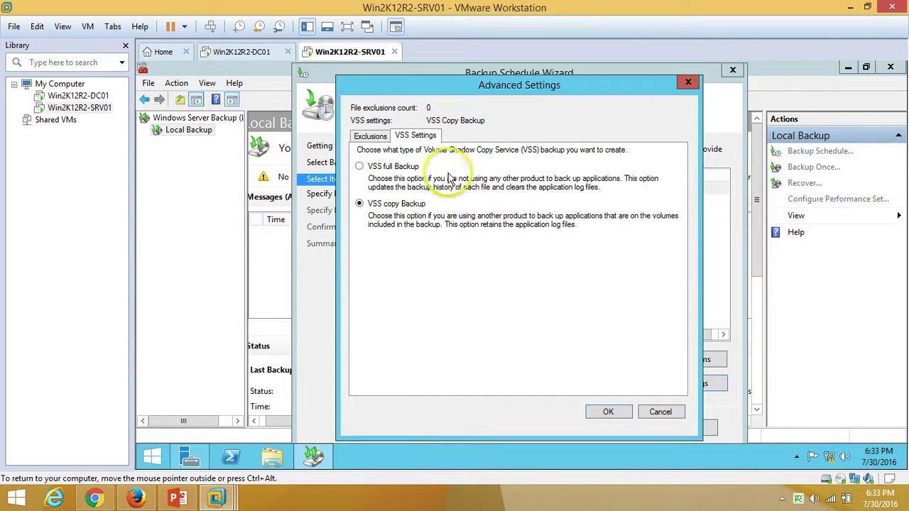
click(661, 413)
click(667, 389)
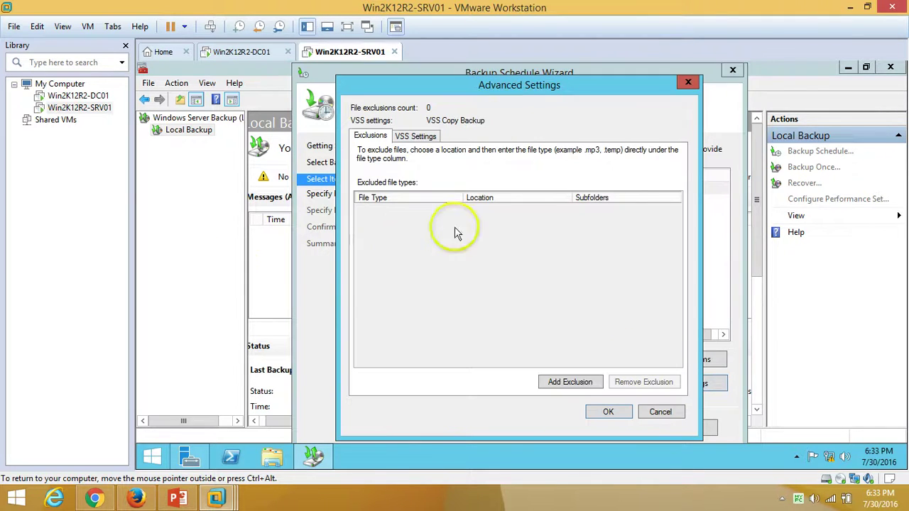
click(422, 136)
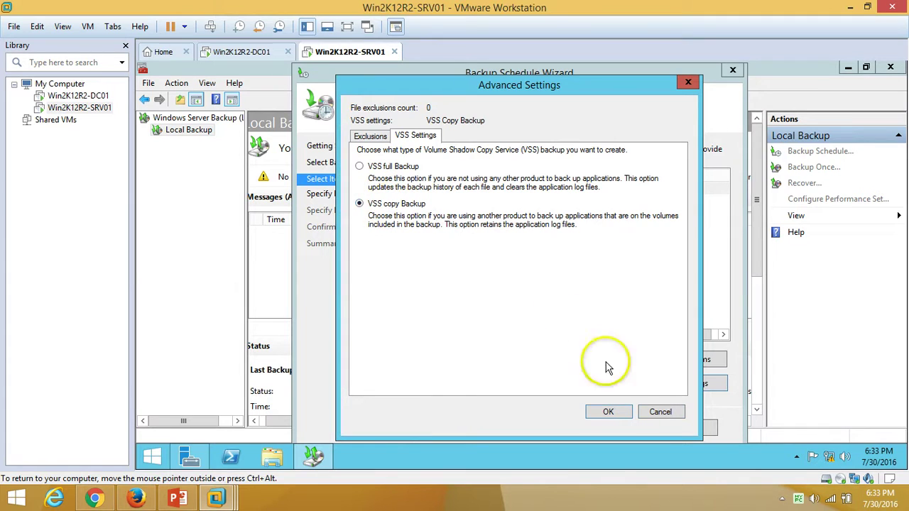
click(660, 414)
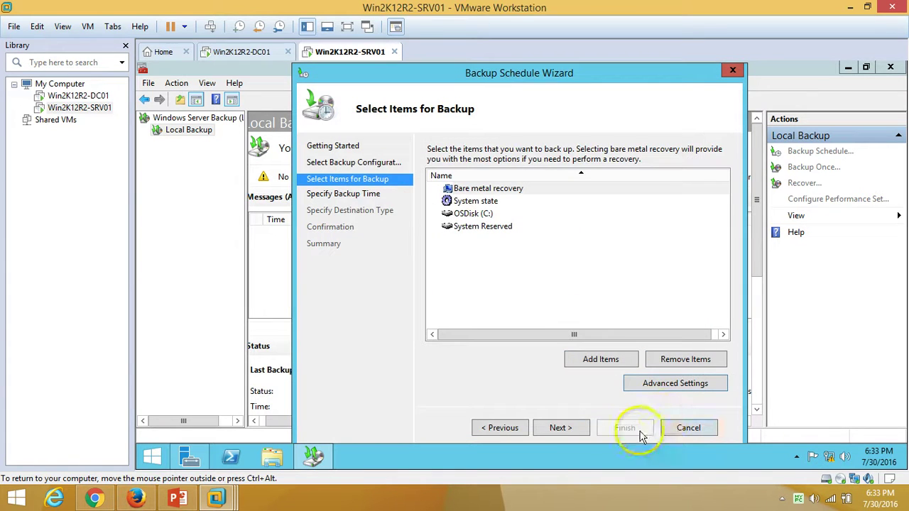
Step: Proceed to the backup time, choose to run backups more than once a day and remove 9:00 PM from the schedule
click(573, 432)
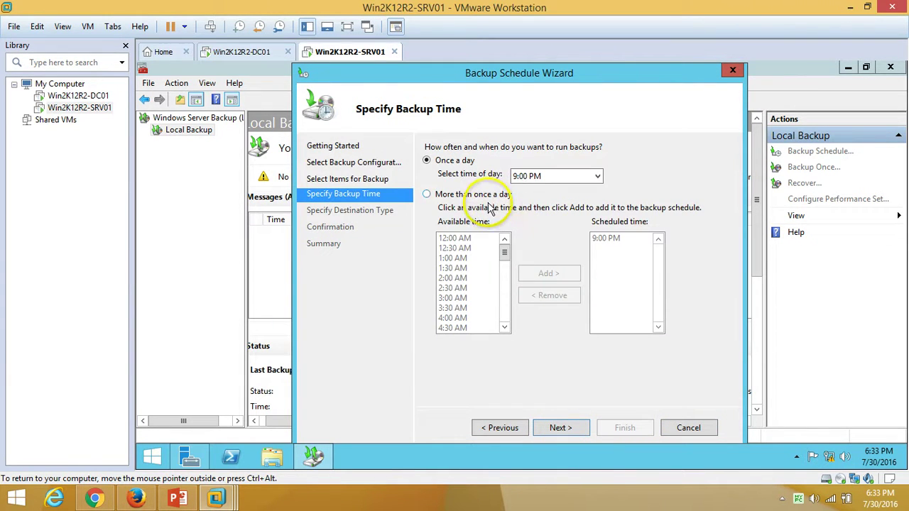
click(557, 177)
click(636, 178)
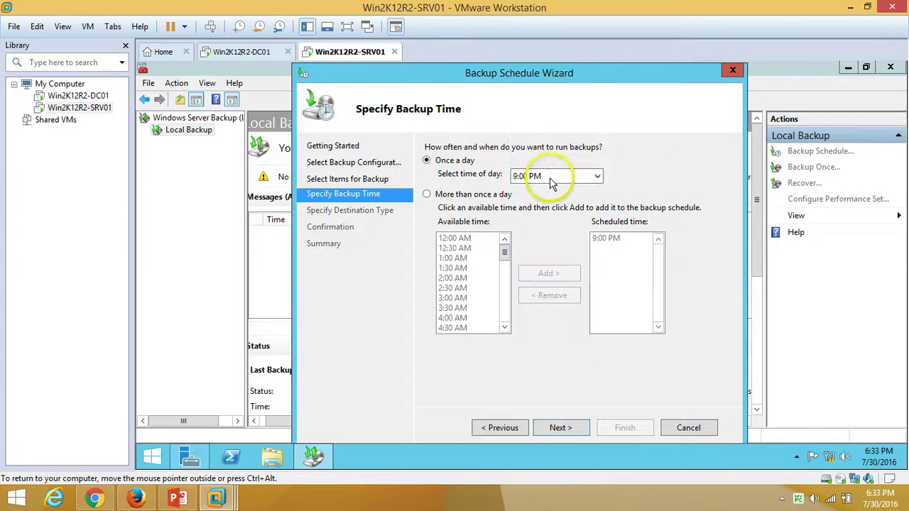
click(463, 197)
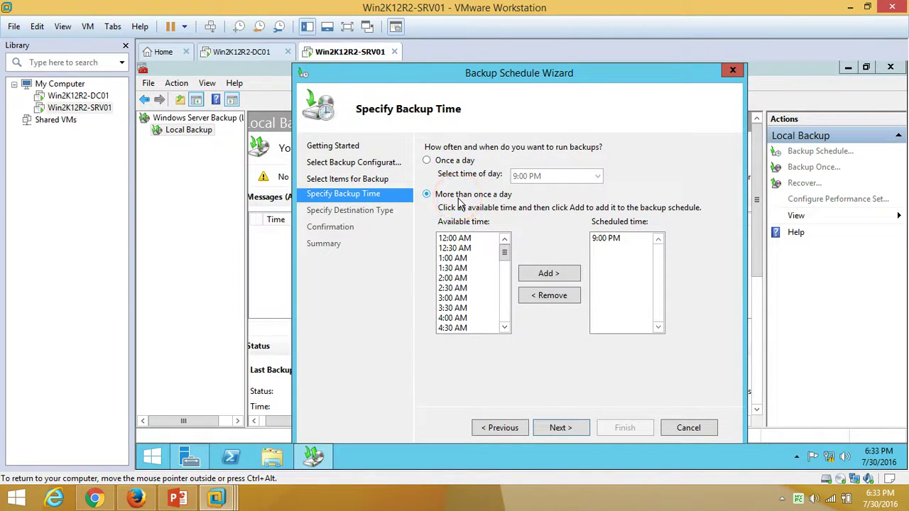
click(611, 238)
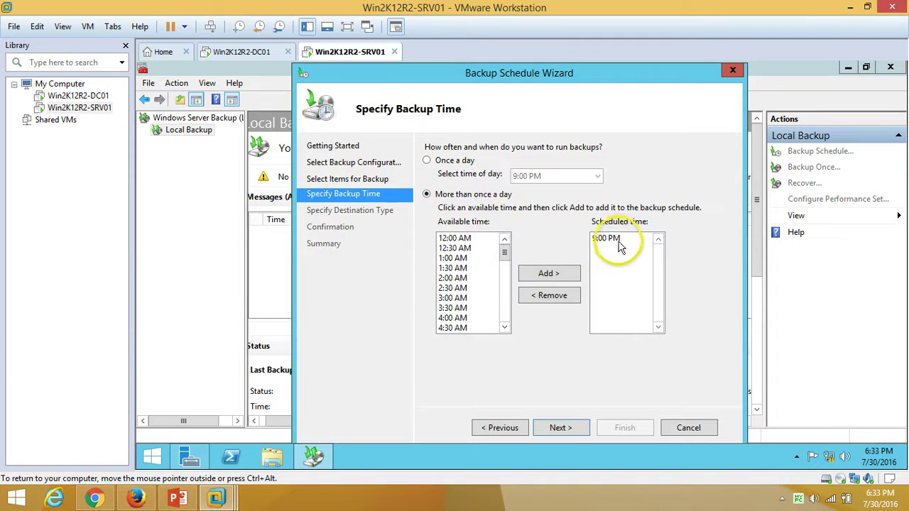
click(573, 296)
Step: Add 7:00 PM from the available times to the backup schedule
drag(506, 256, 507, 275)
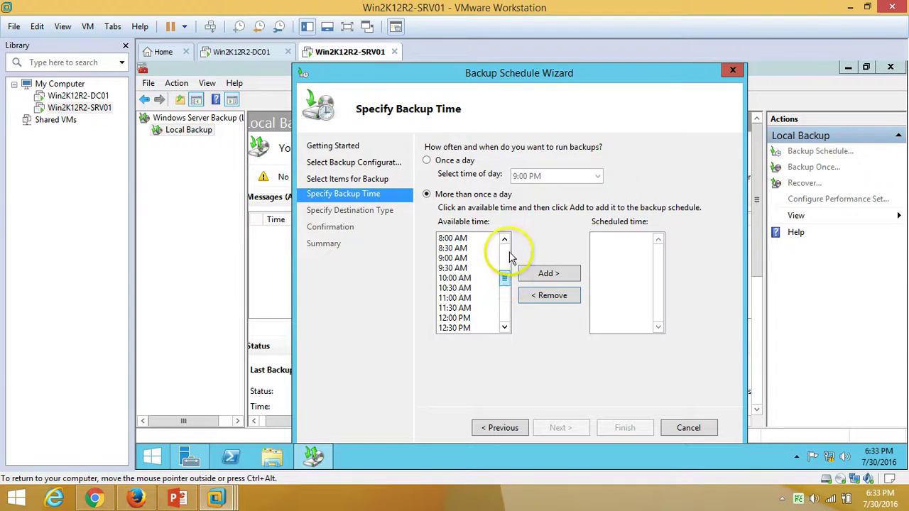
scroll(505, 291, down, 1)
click(506, 298)
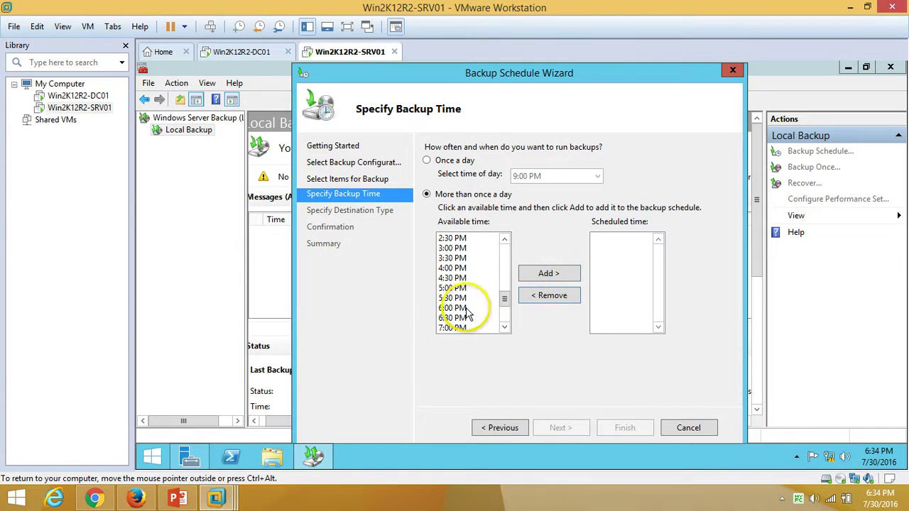
scroll(505, 316, down, 2)
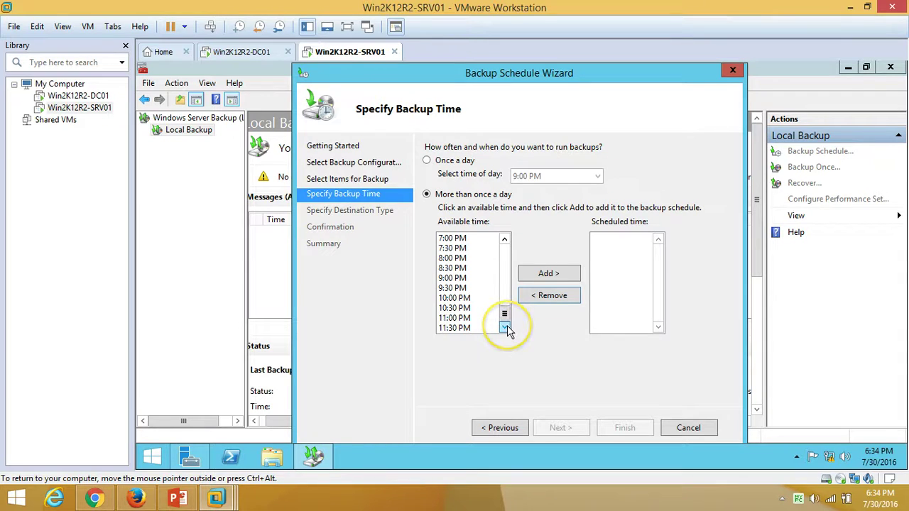
click(458, 318)
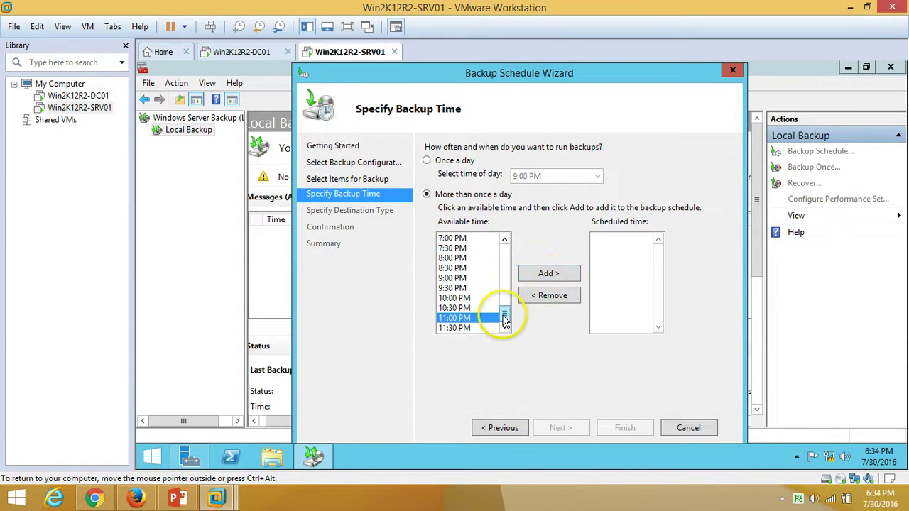
click(504, 239)
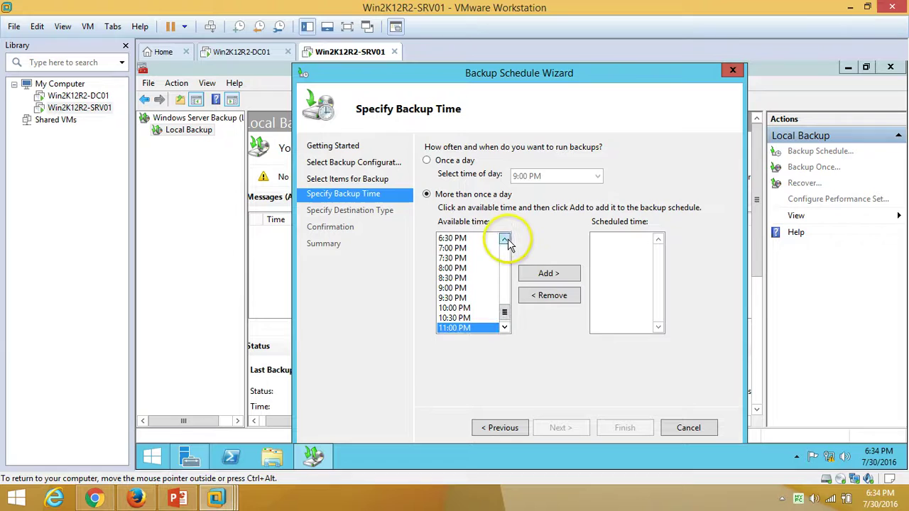
click(459, 249)
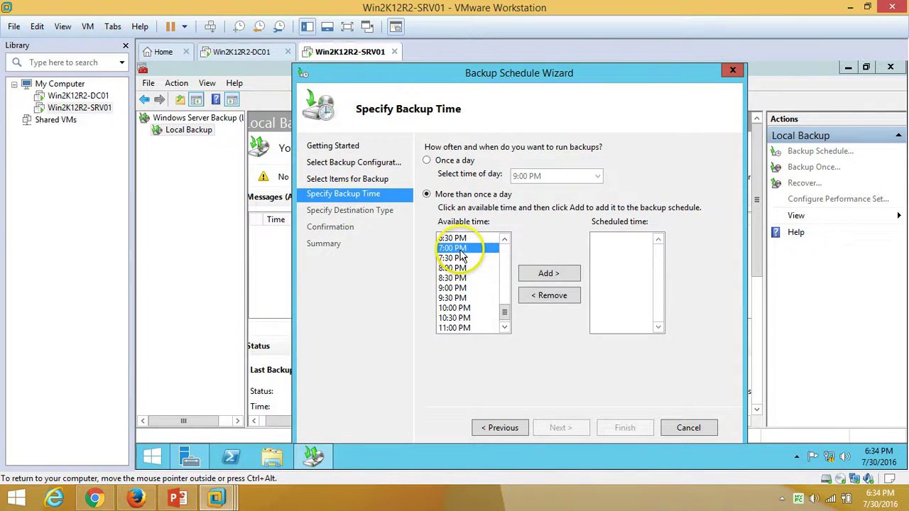
click(546, 275)
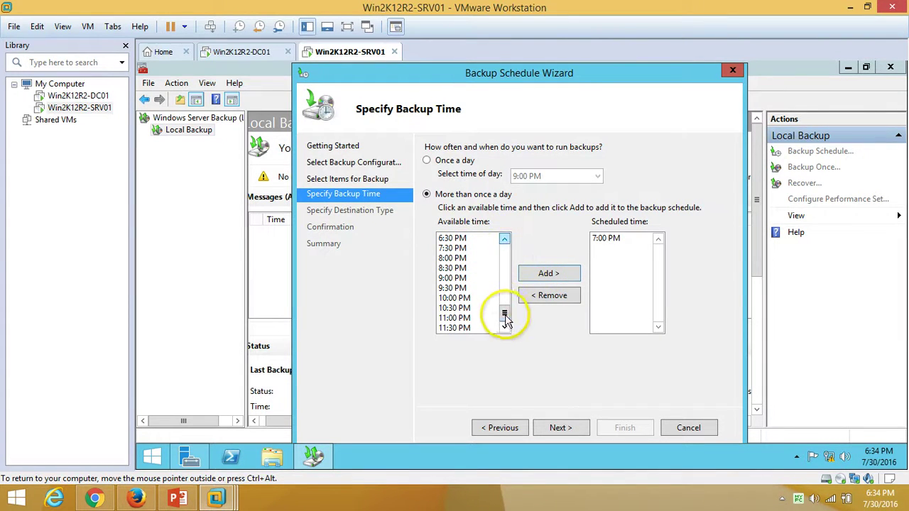
Step: Add 7:00 AM as a second scheduled backup time and continue to the destination type
drag(505, 316, 506, 235)
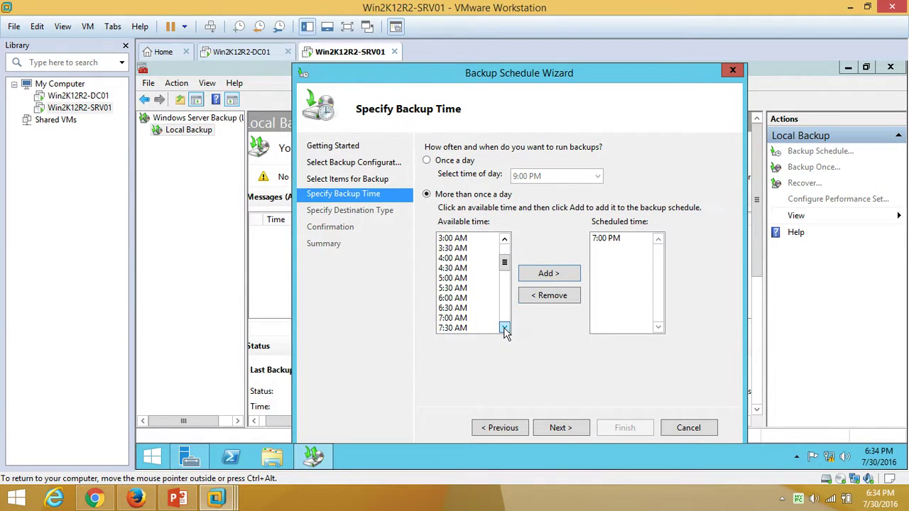
click(458, 318)
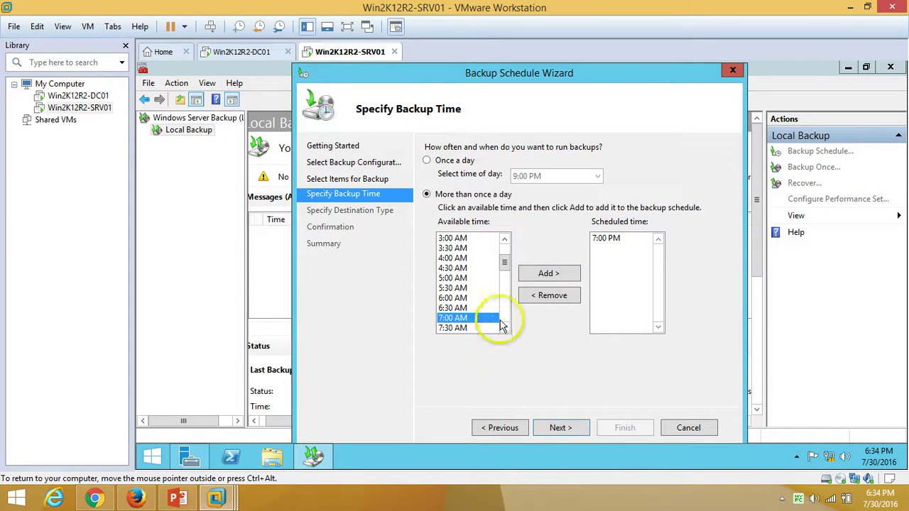
click(558, 277)
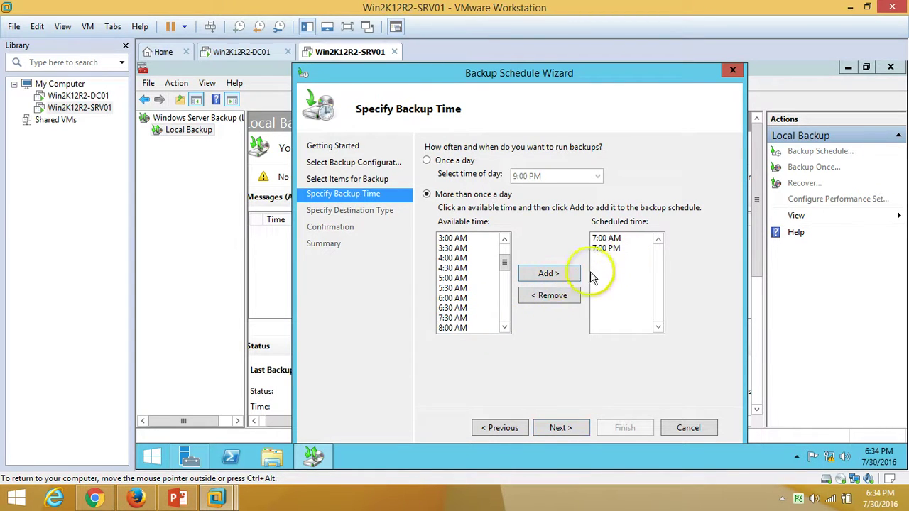
click(616, 249)
click(615, 239)
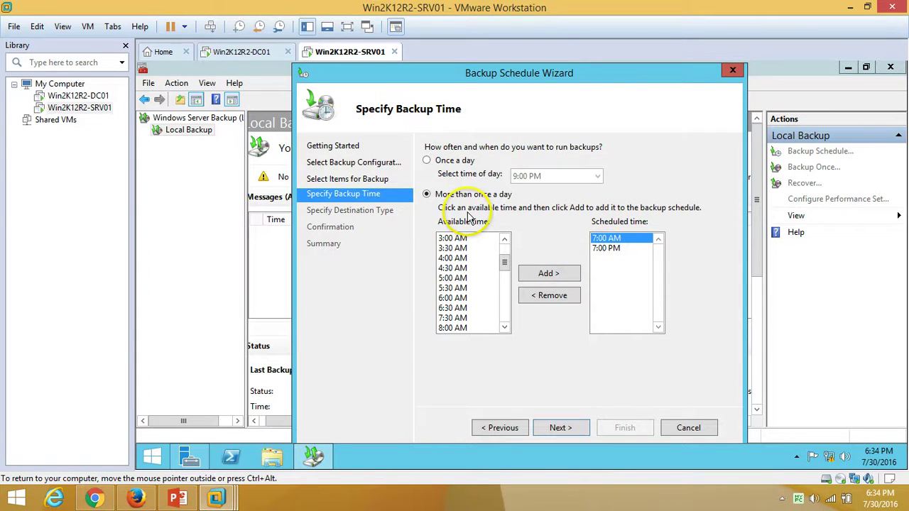
click(557, 429)
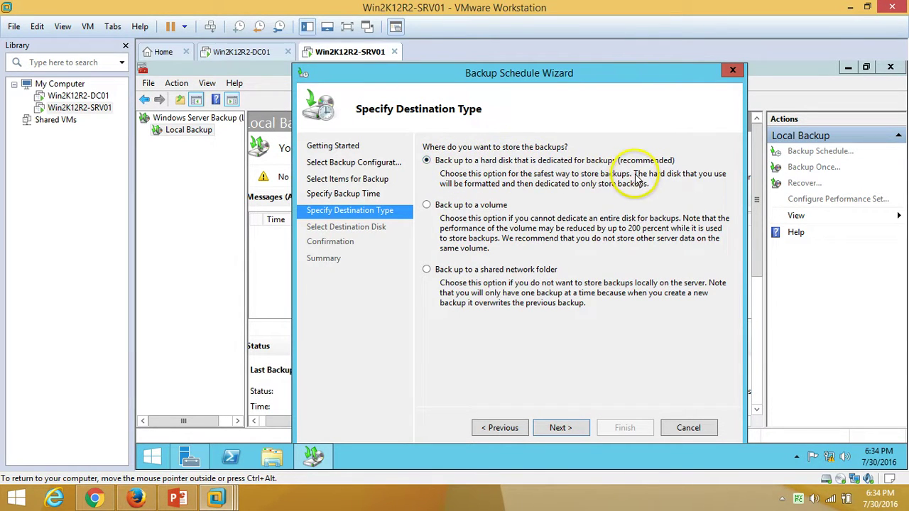
Step: Compare the destination types, choose to back up to a shared network folder and accept the overwrite warning
click(426, 205)
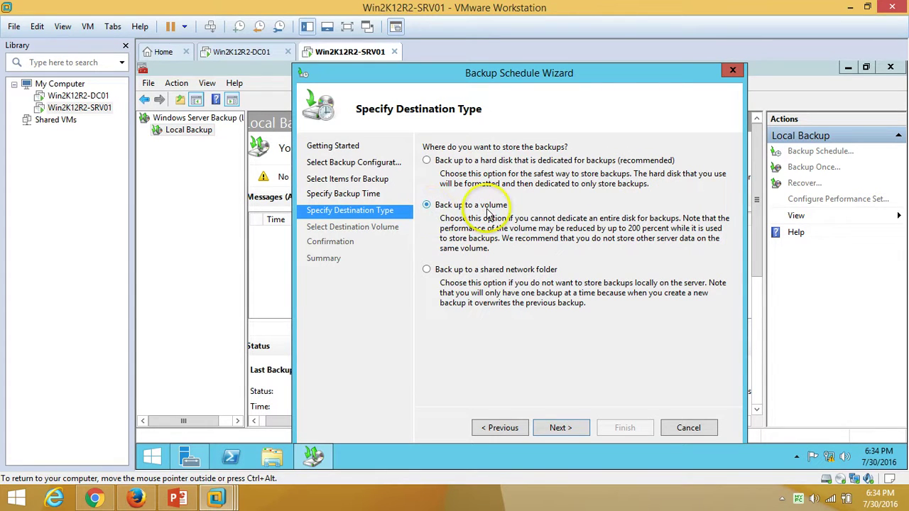
click(473, 270)
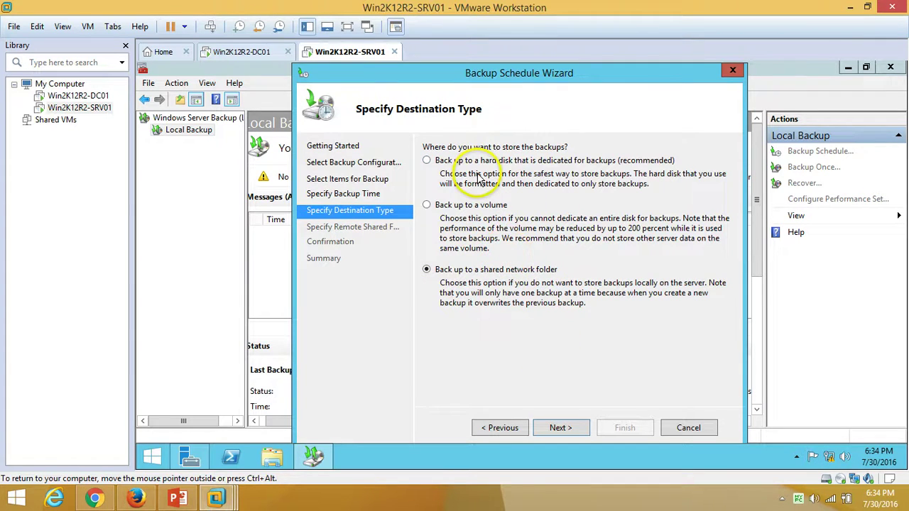
click(462, 206)
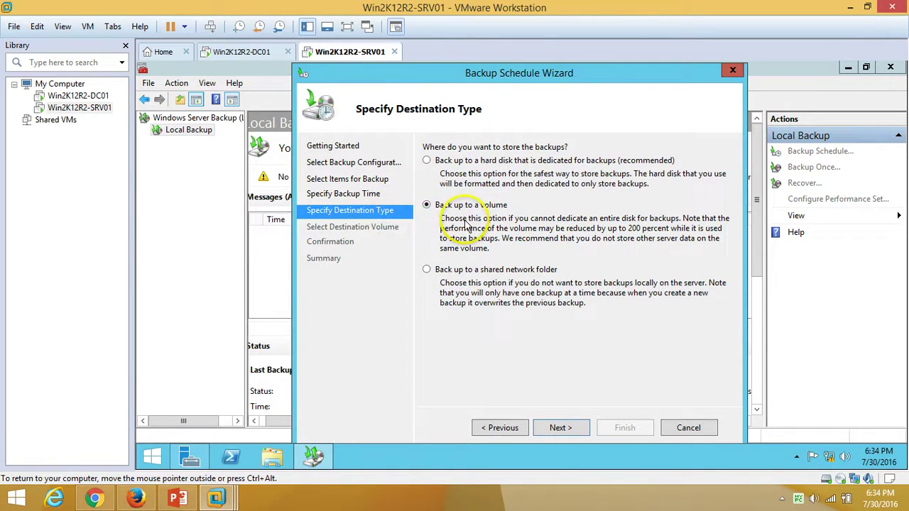
click(454, 161)
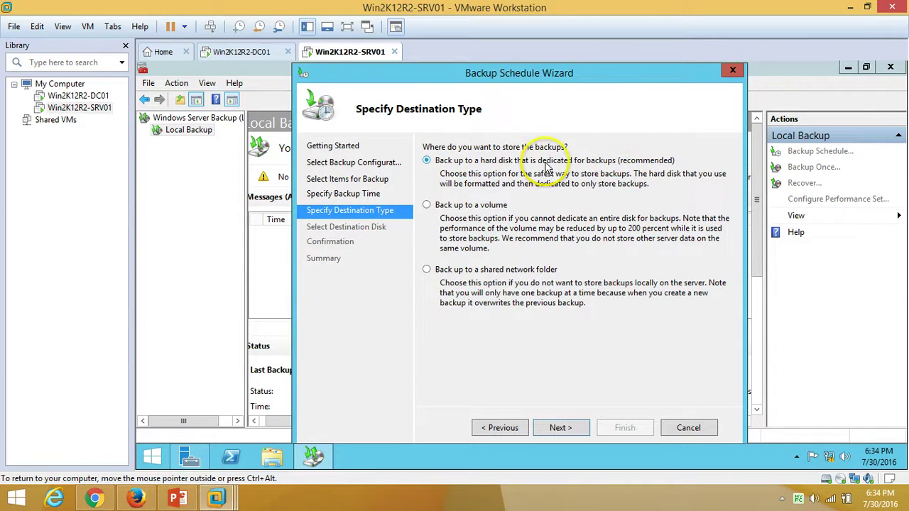
click(479, 273)
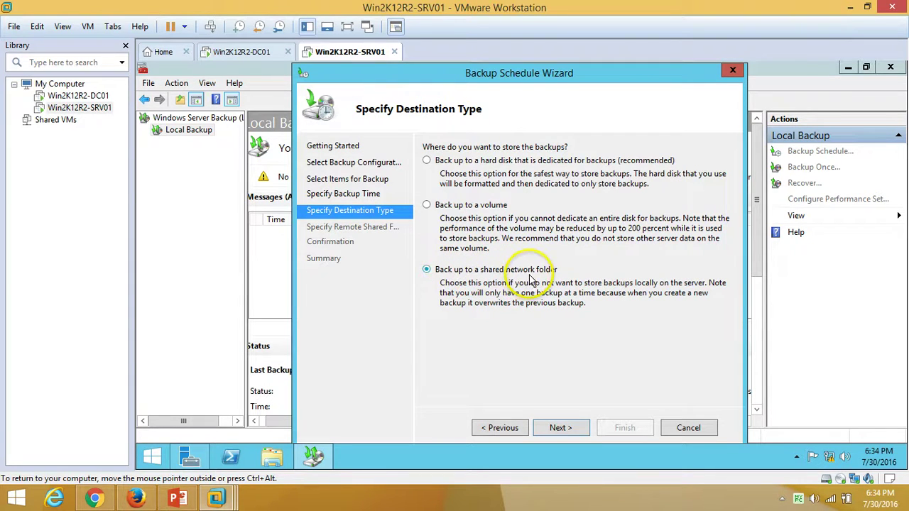
click(560, 429)
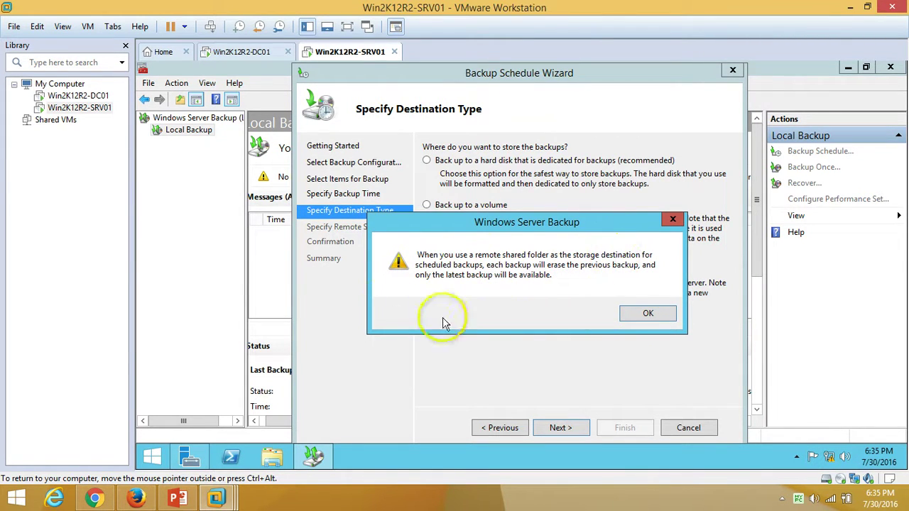
click(657, 321)
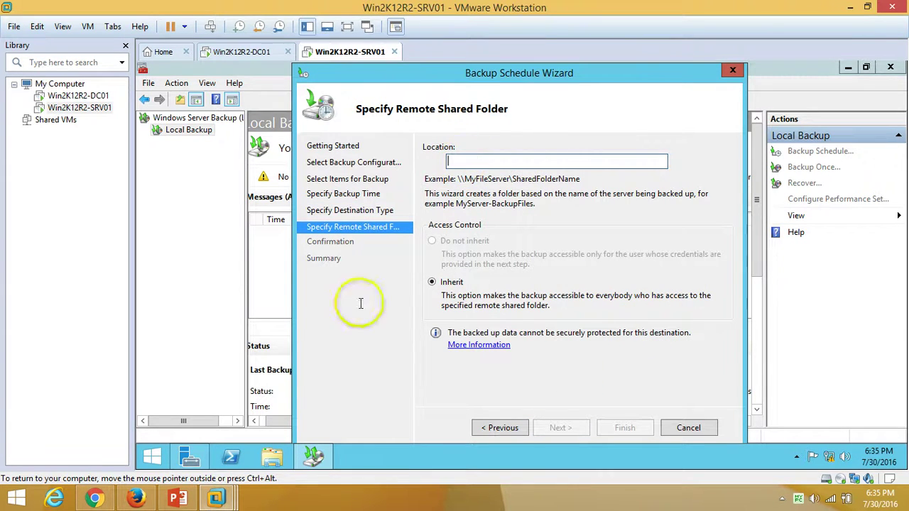
Step: Check the path of the mapped Server-Backup drive (Z:) in File Explorer, then return to the schedule wizard
click(272, 458)
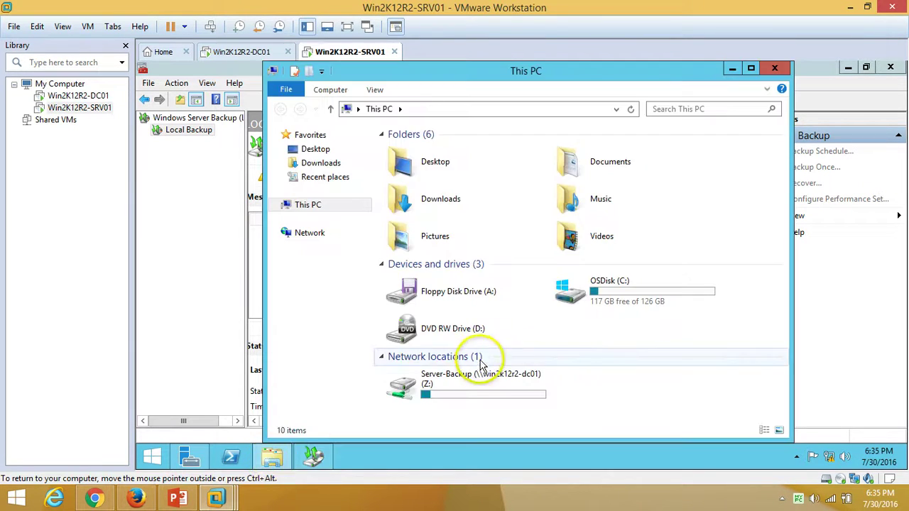
double_click(473, 394)
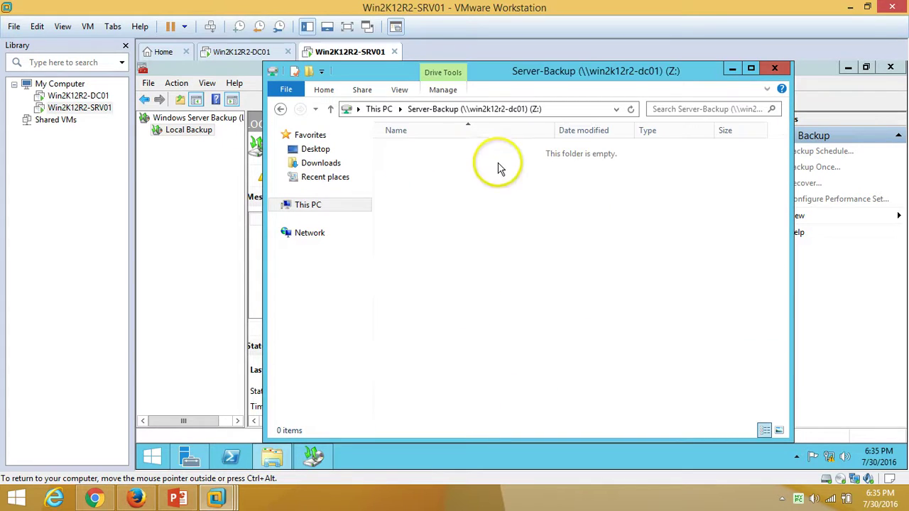
click(560, 113)
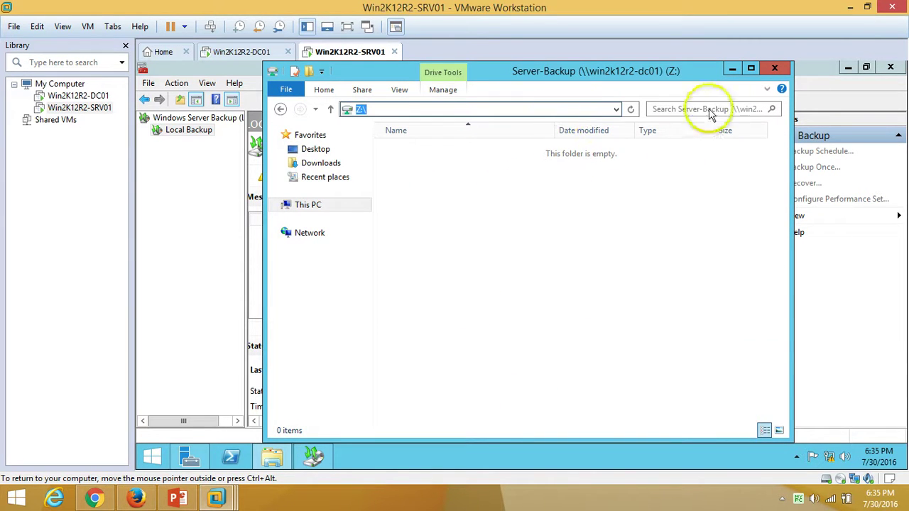
click(733, 71)
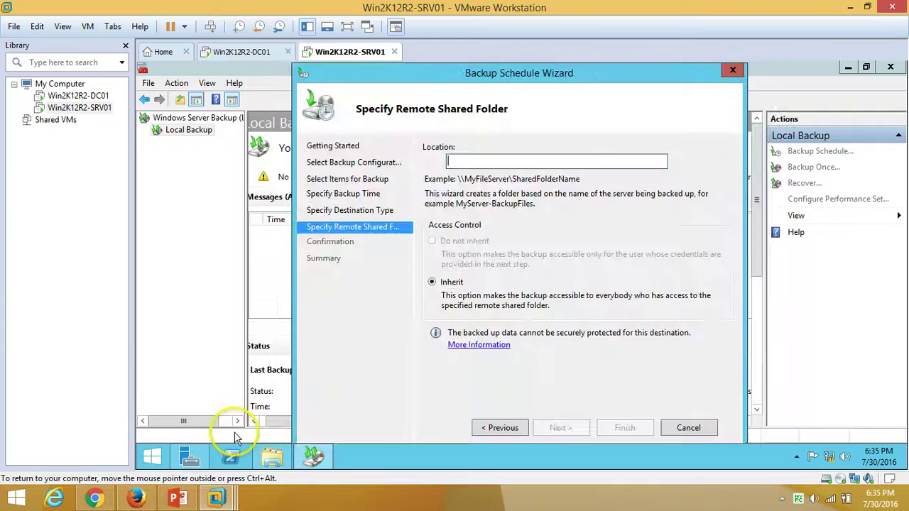
Step: Open the Server-Backup share on \\win2k12r2-dc01, copy its network path and paste it as the schedule's remote shared folder location
right_click(152, 454)
click(203, 418)
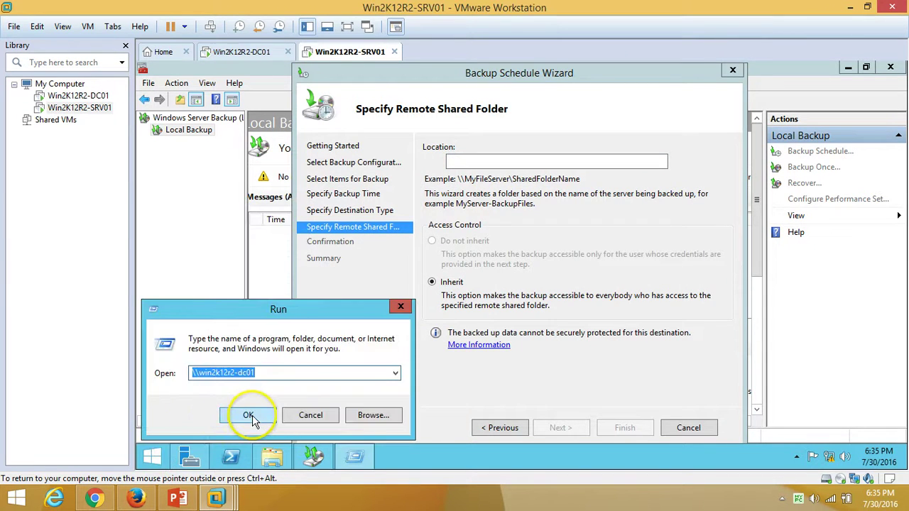
click(248, 416)
double_click(619, 145)
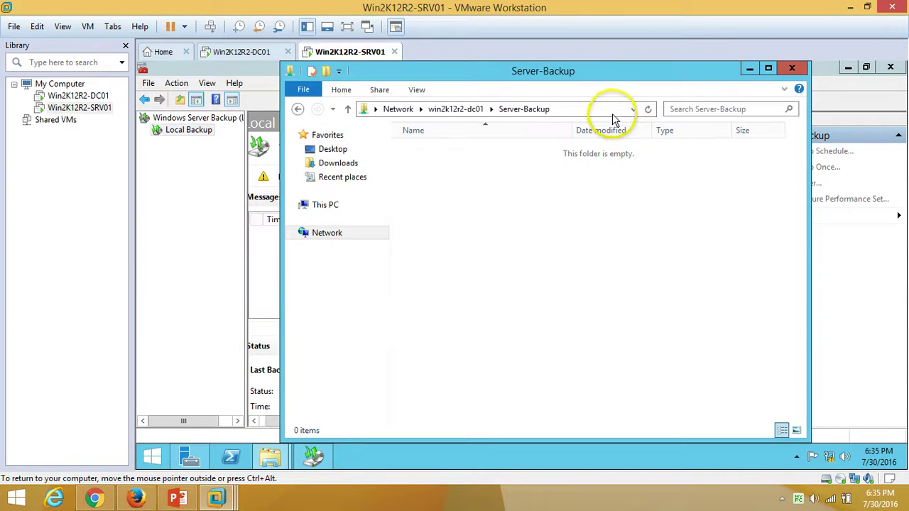
click(605, 110)
key(ctrl+c)
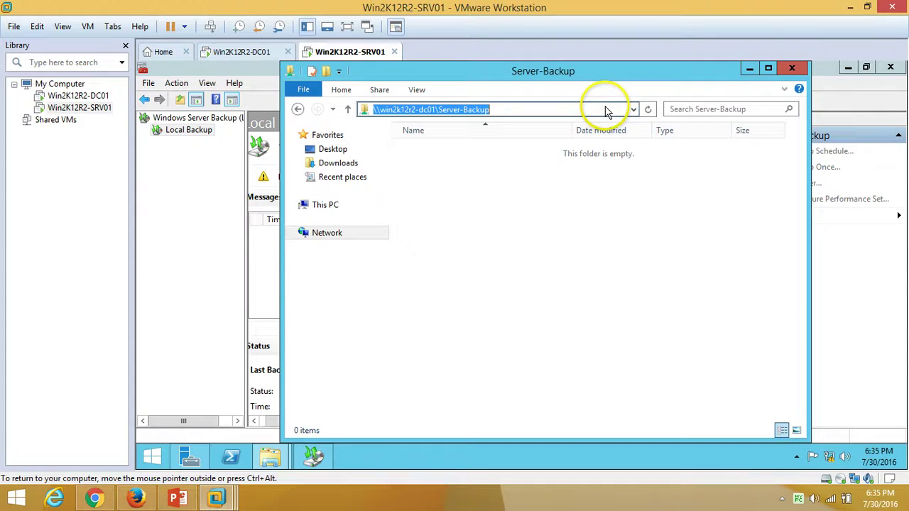
click(792, 69)
key(ctrl+v)
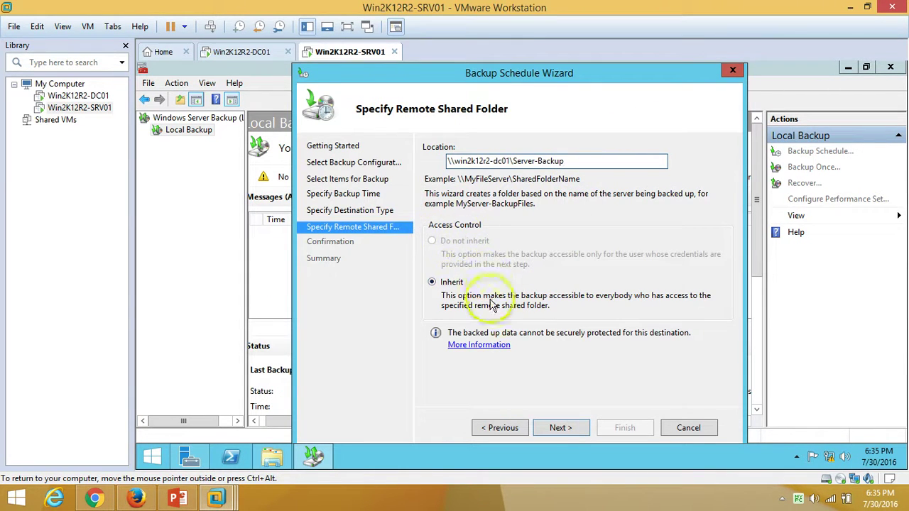
Step: Continue with inherited access control and register the backup schedule with the ServerAdmin user name and the account password
click(561, 428)
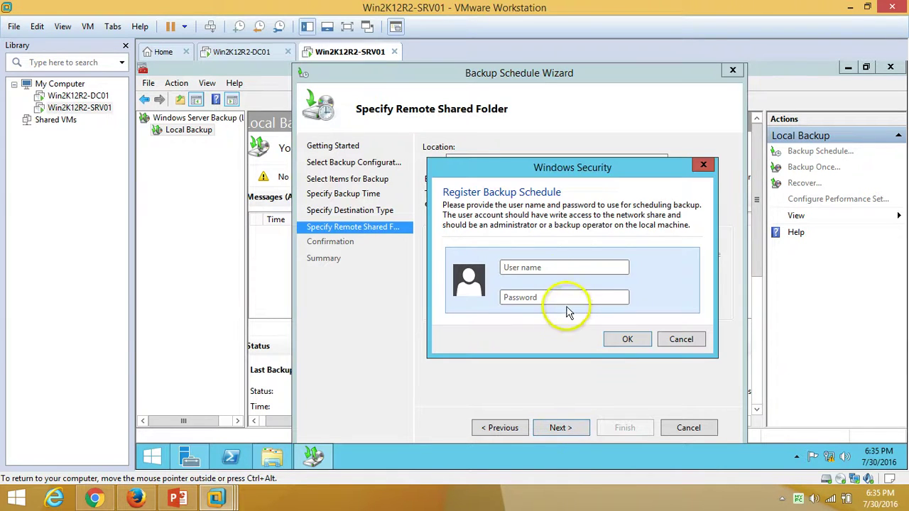
click(552, 267)
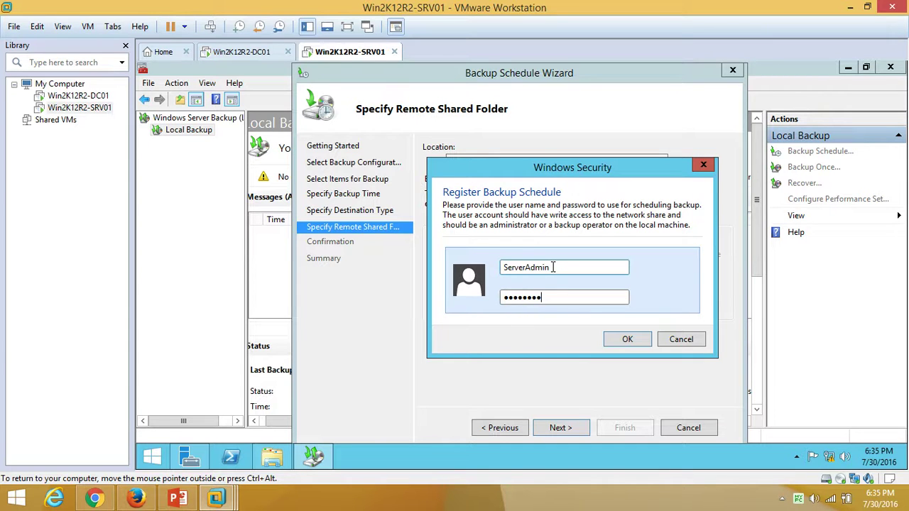
click(628, 340)
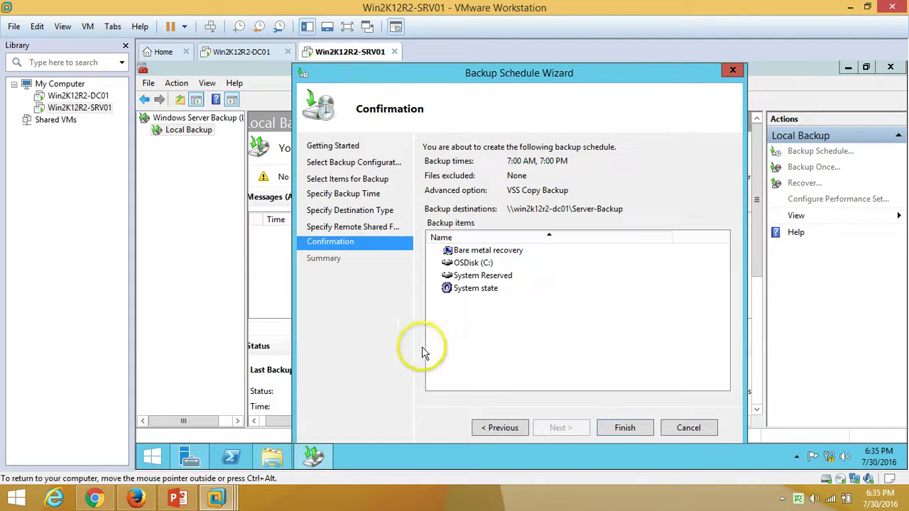
Step: Check the signed-in account on the Start screen, then finish creating the backup schedule and close the wizard
click(152, 455)
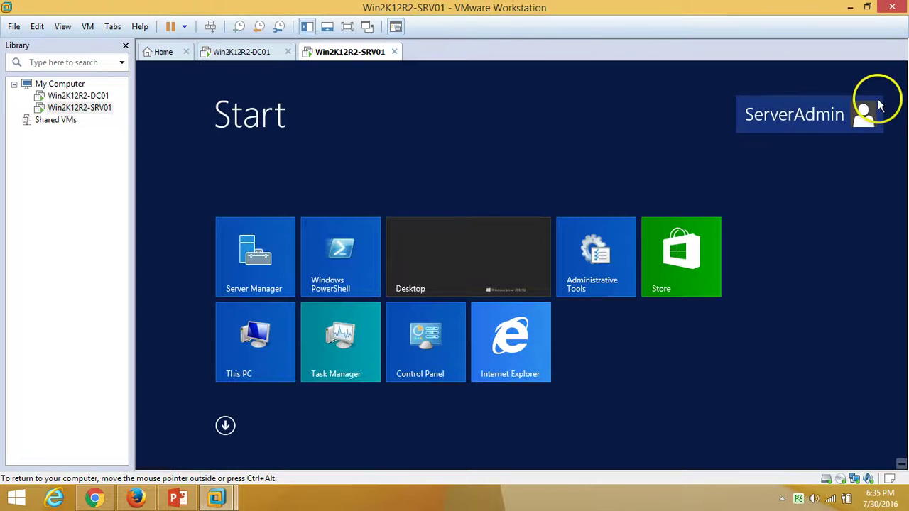
click(459, 260)
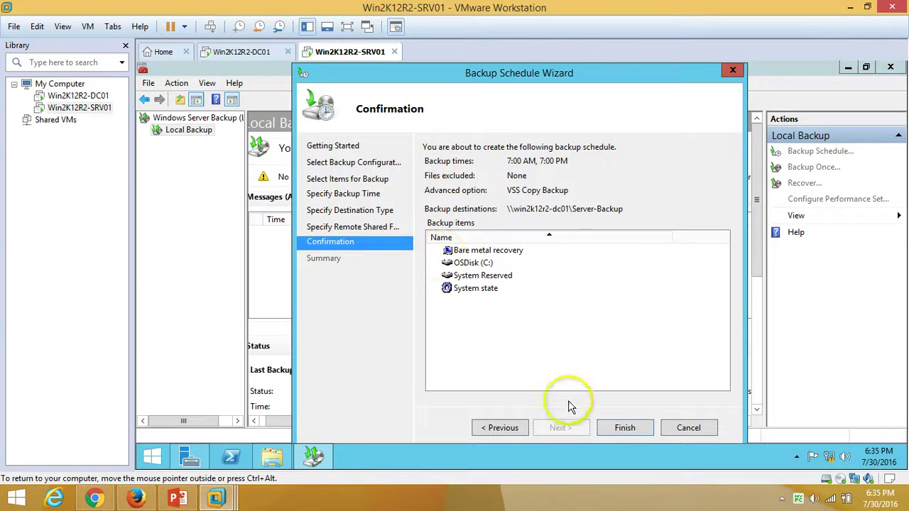
click(624, 429)
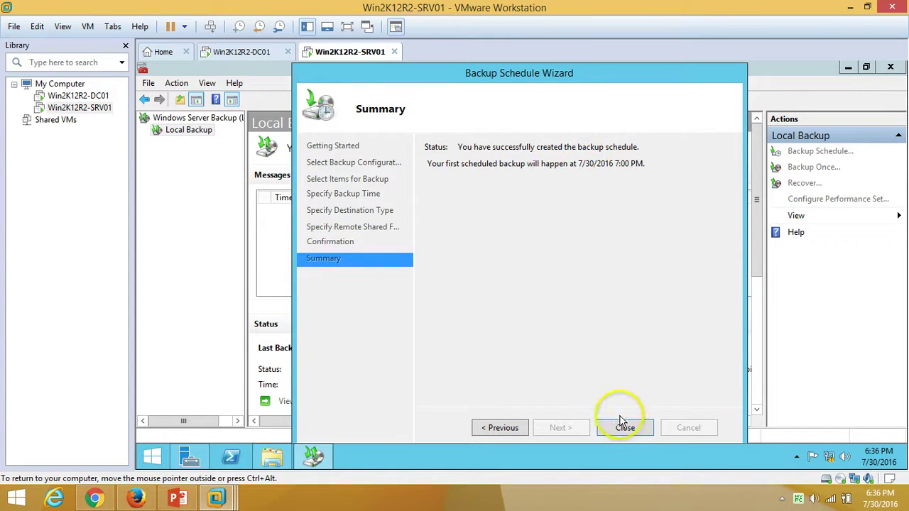
mouse_move(889, 465)
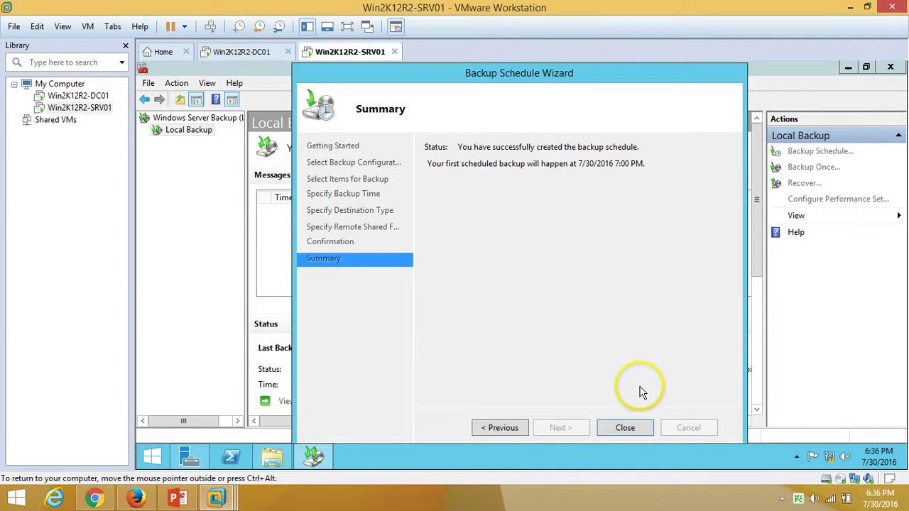
click(624, 427)
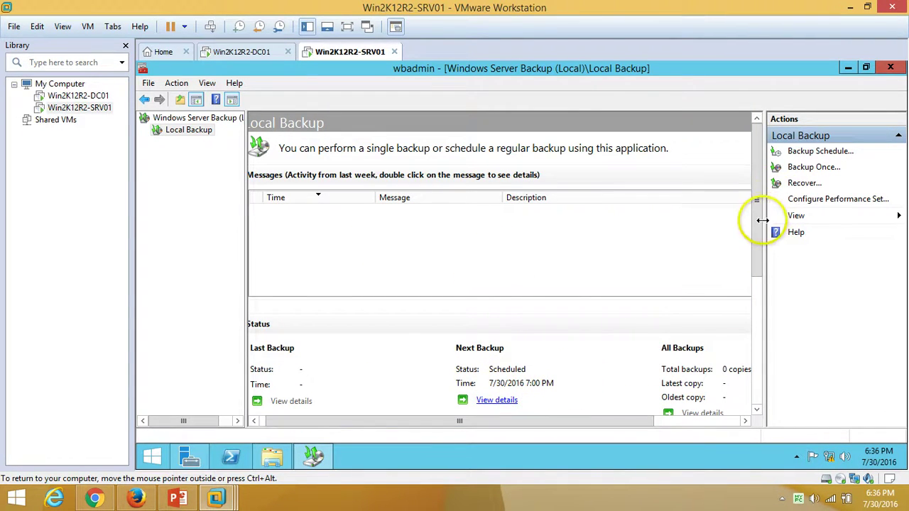
Step: Examine the Local Backup overview for the next backup status, scheduled backup settings and destination usage
scroll(757, 290, down, 4)
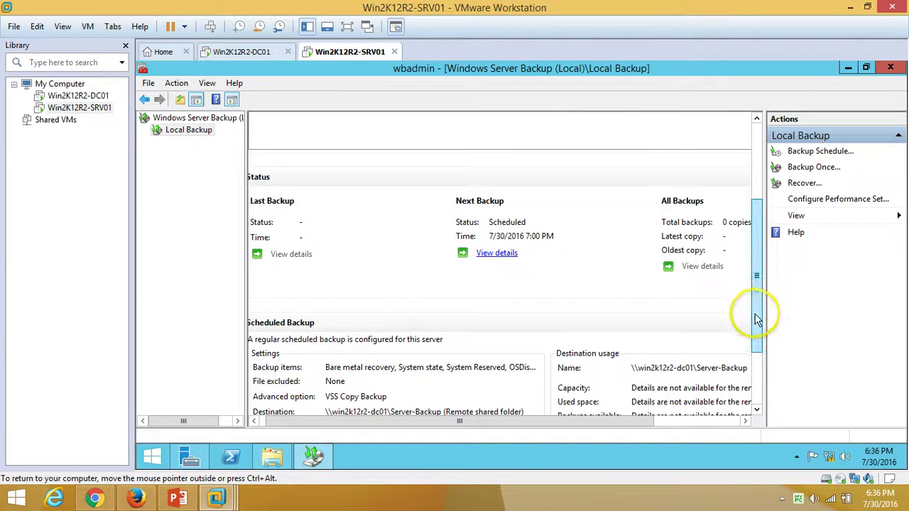
scroll(758, 319, down, 2)
scroll(402, 318, left, 1)
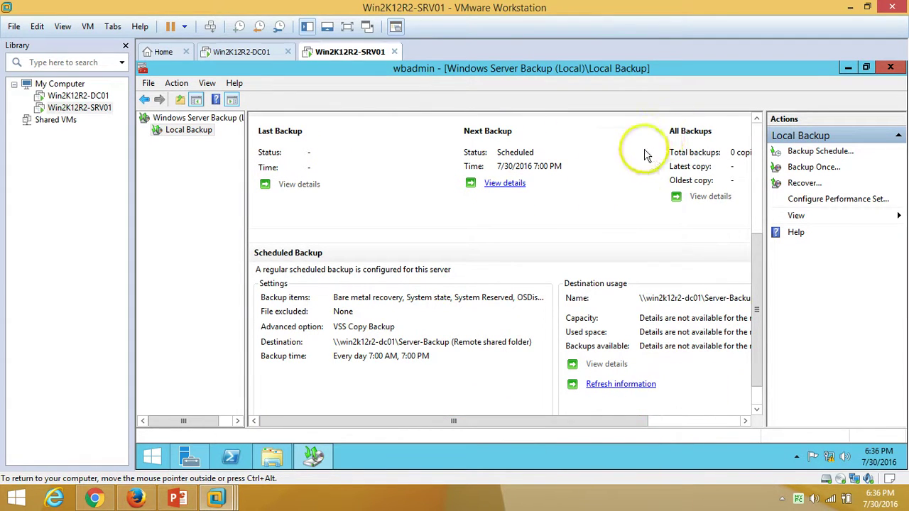
scroll(710, 384, down, 1)
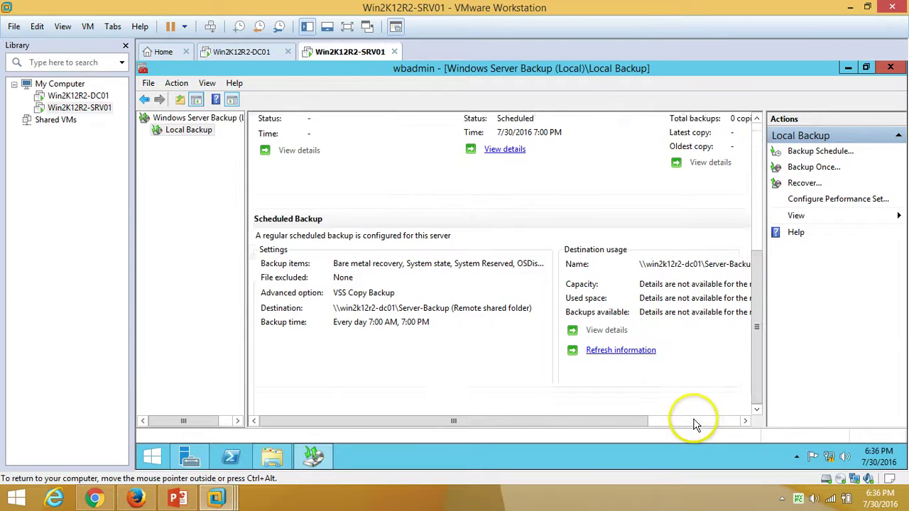
click(696, 424)
scroll(763, 227, up, 4)
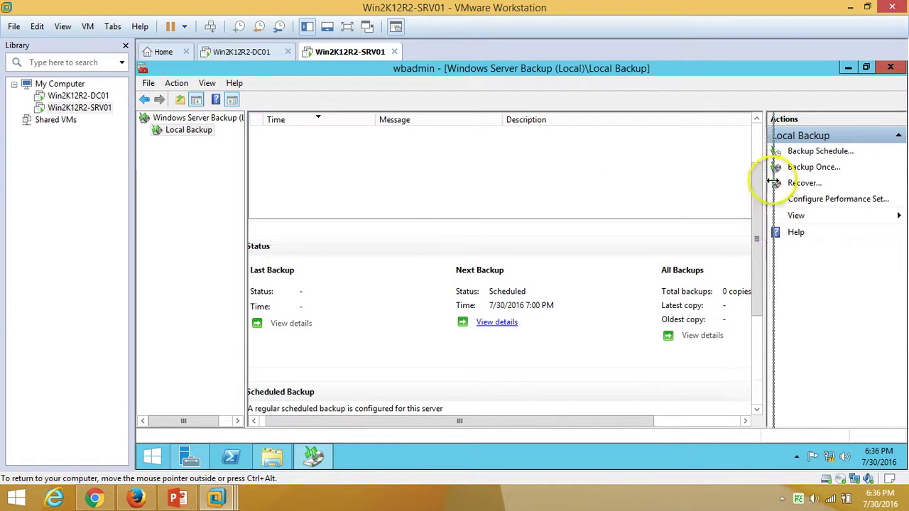
drag(767, 187, 776, 191)
scroll(757, 249, up, 2)
scroll(710, 320, up, 3)
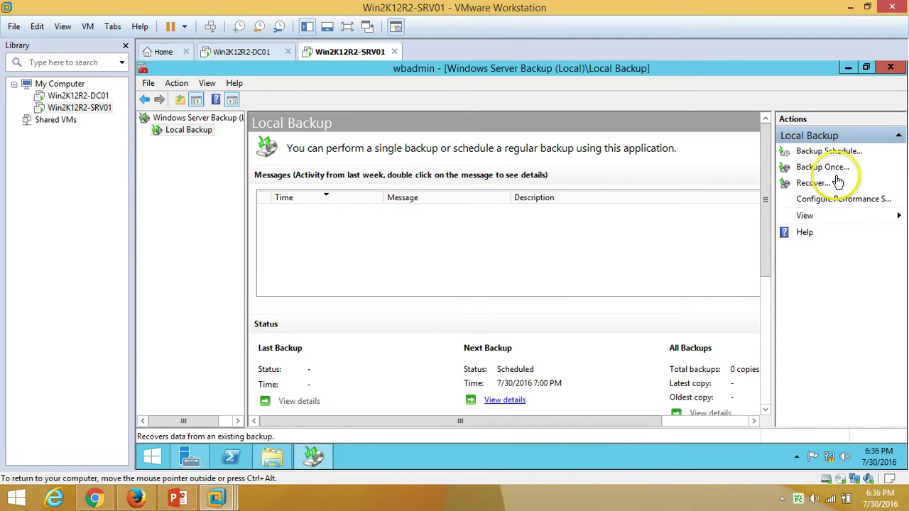
click(782, 499)
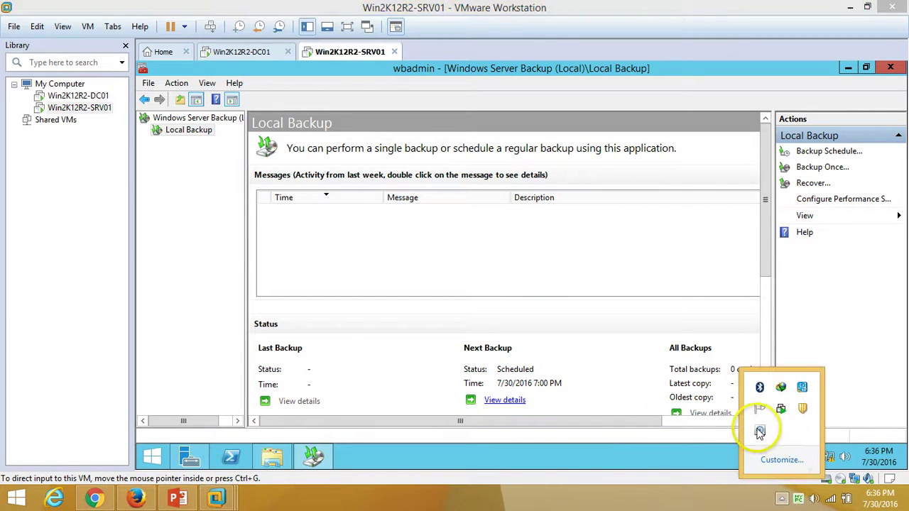
click(398, 196)
scroll(397, 196, down, 3)
drag(527, 423, 439, 419)
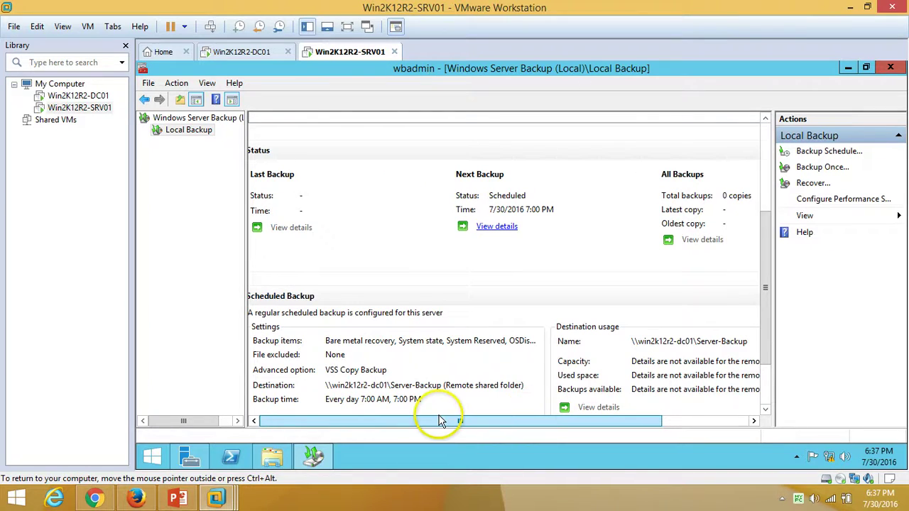
click(766, 159)
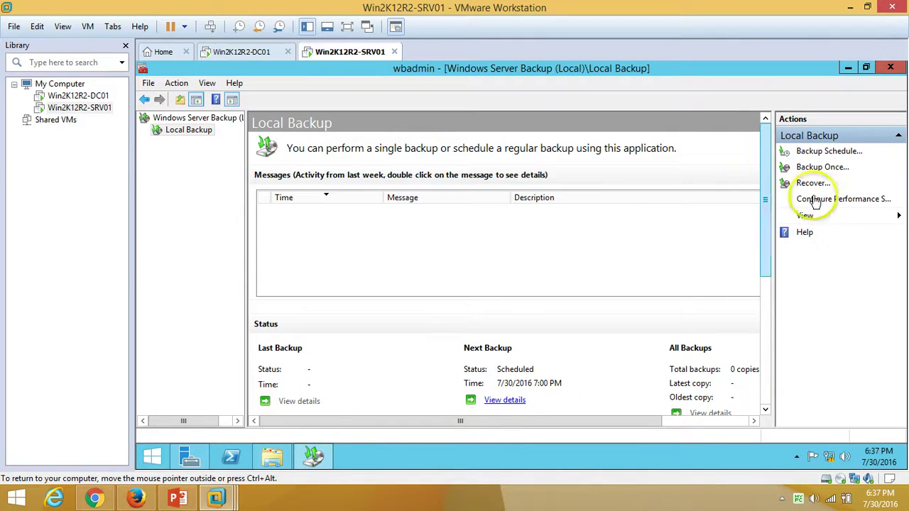
Step: Start a one-time backup using the scheduled backup options and proceed to its confirmation page
click(828, 167)
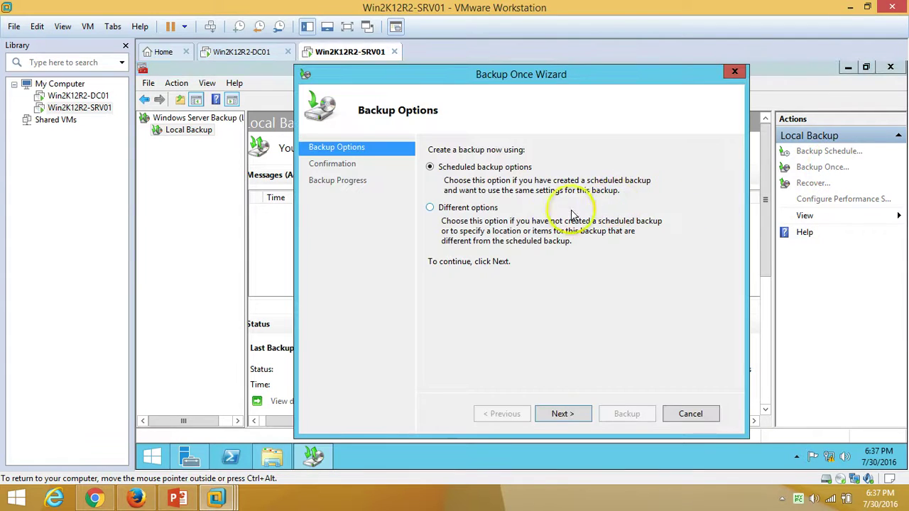
click(679, 415)
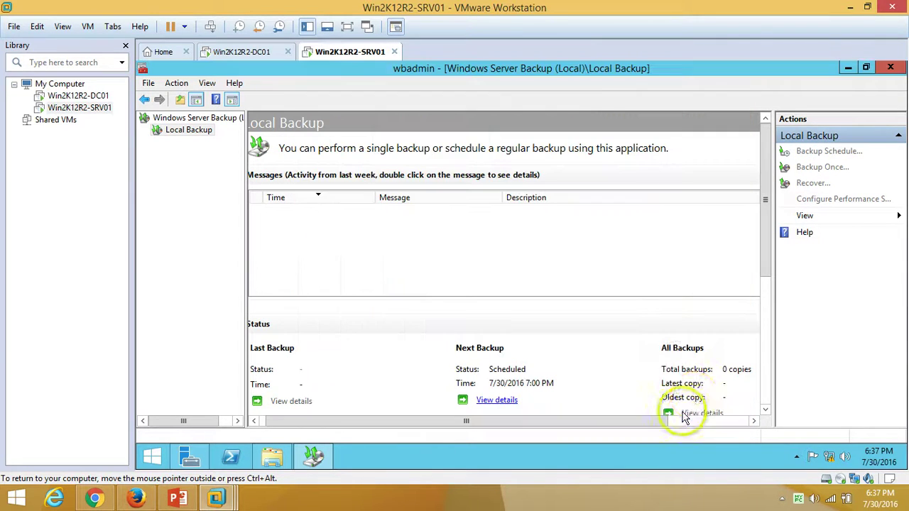
click(828, 171)
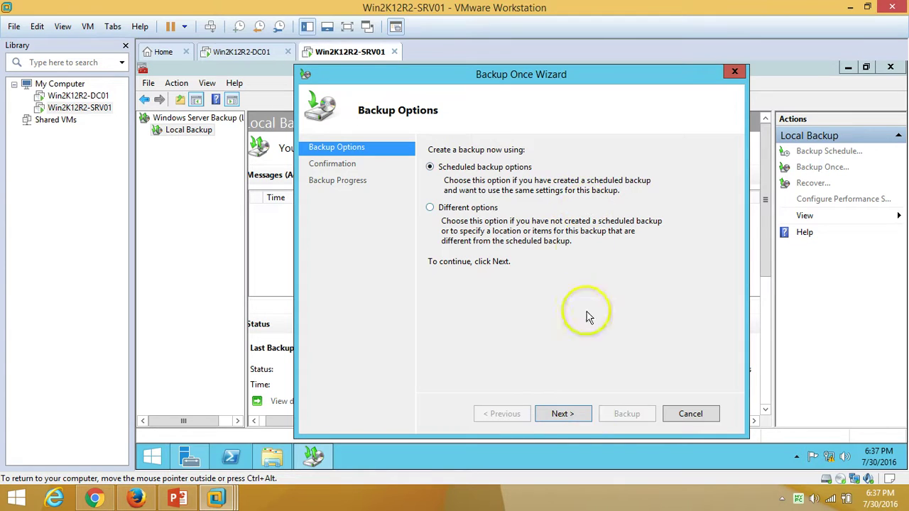
click(577, 417)
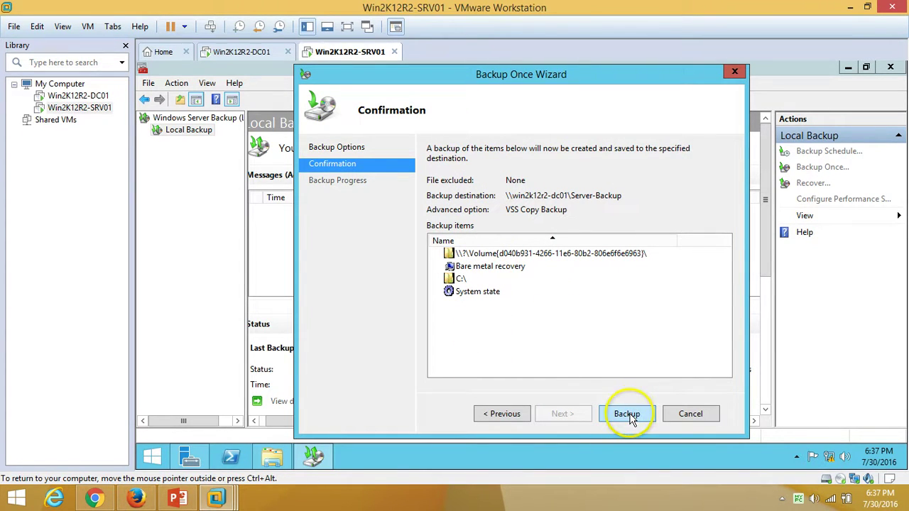
Step: Look through the one-time backup's different options with full server and local drives, then return to the backup options
click(504, 415)
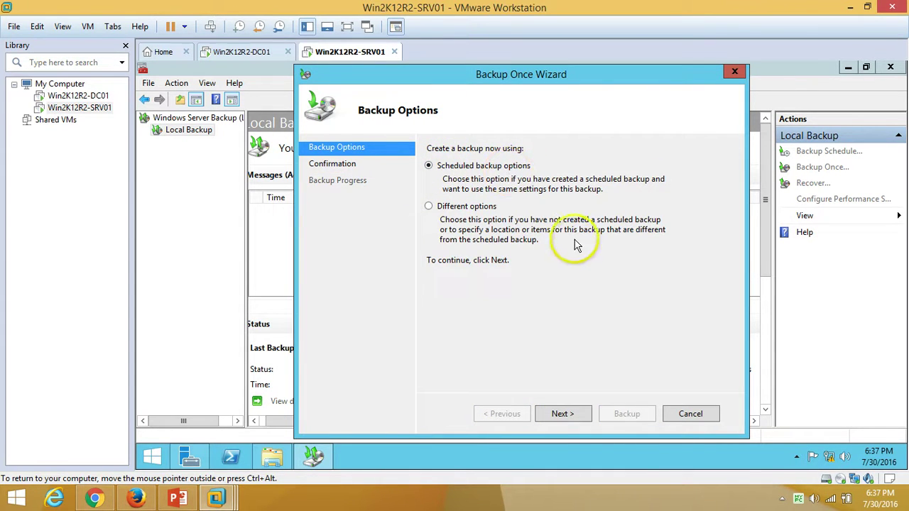
click(429, 206)
click(576, 421)
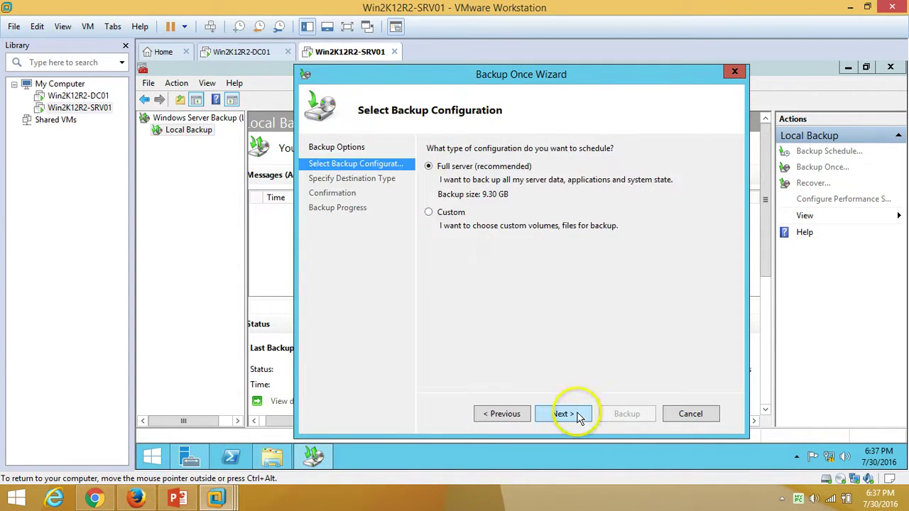
click(560, 420)
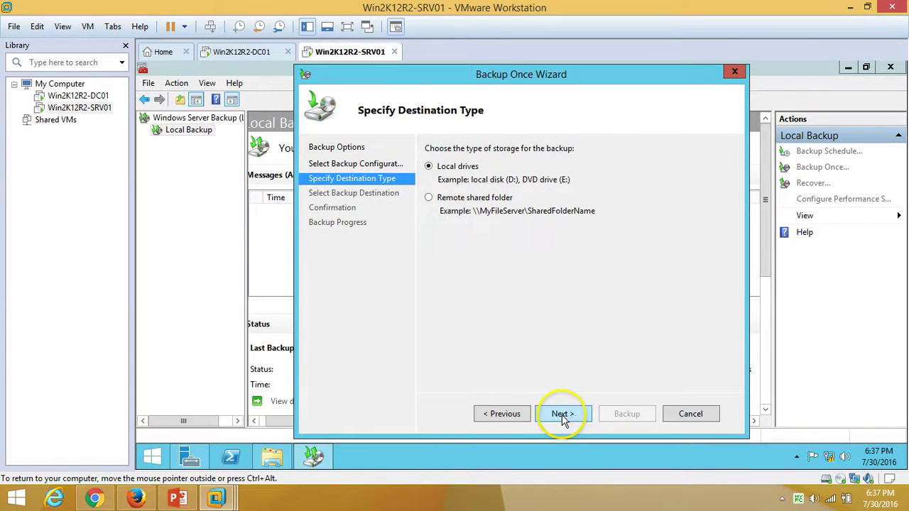
click(566, 418)
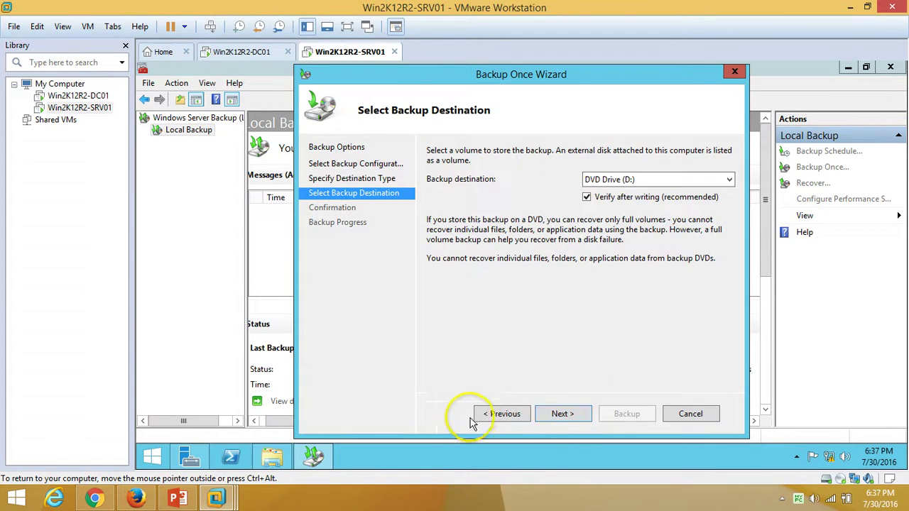
click(513, 417)
click(514, 418)
click(514, 419)
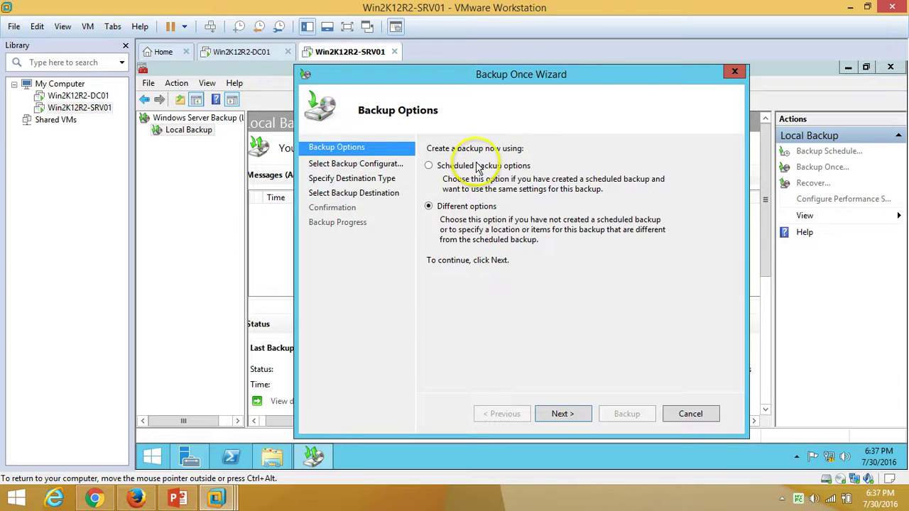
Step: Choose the scheduled backup options again and run the one-time backup to \\win2k12r2-dc01\Server-Backup
click(439, 167)
click(568, 416)
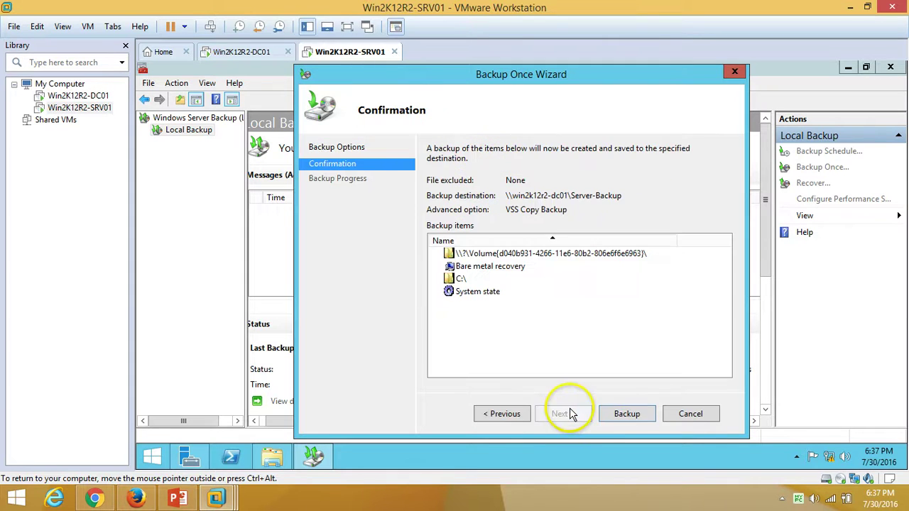
click(628, 415)
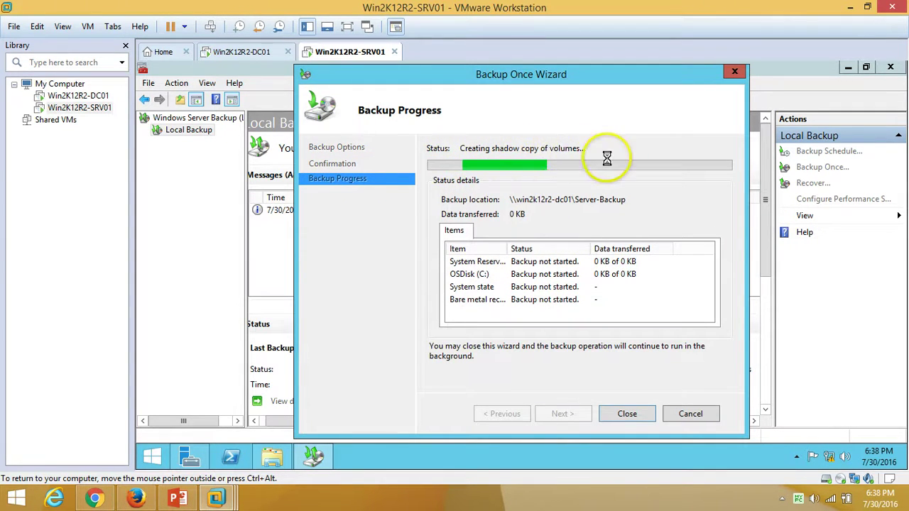
click(587, 262)
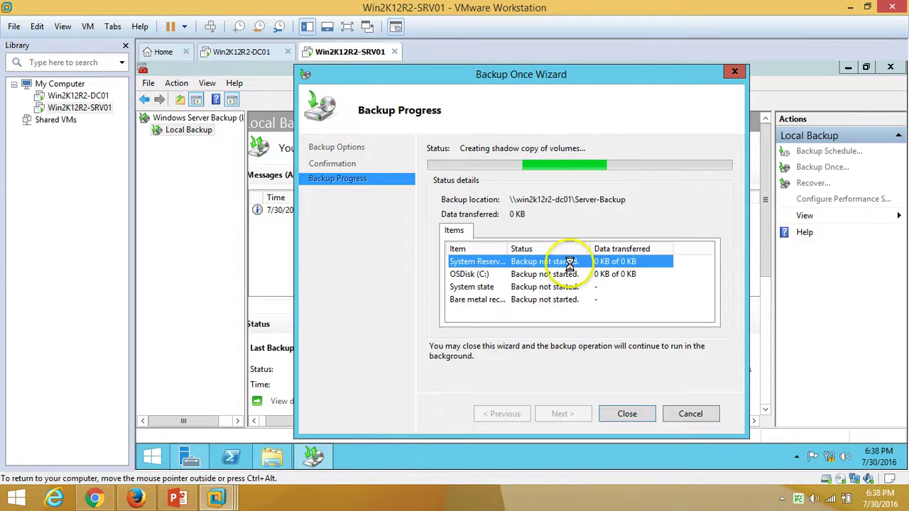
Step: Refresh the Server-Backup drive (Z:) in File Explorer to check for backup files, then return to the backup progress
click(272, 457)
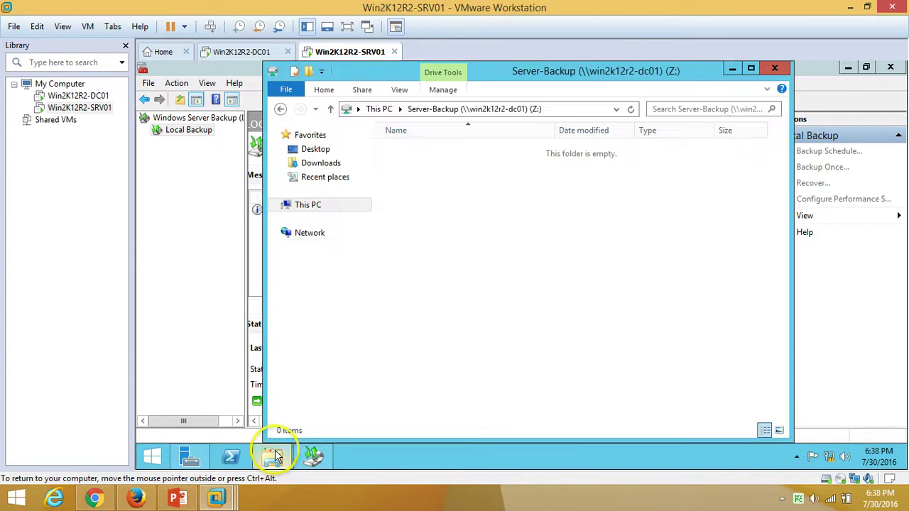
right_click(509, 214)
click(542, 276)
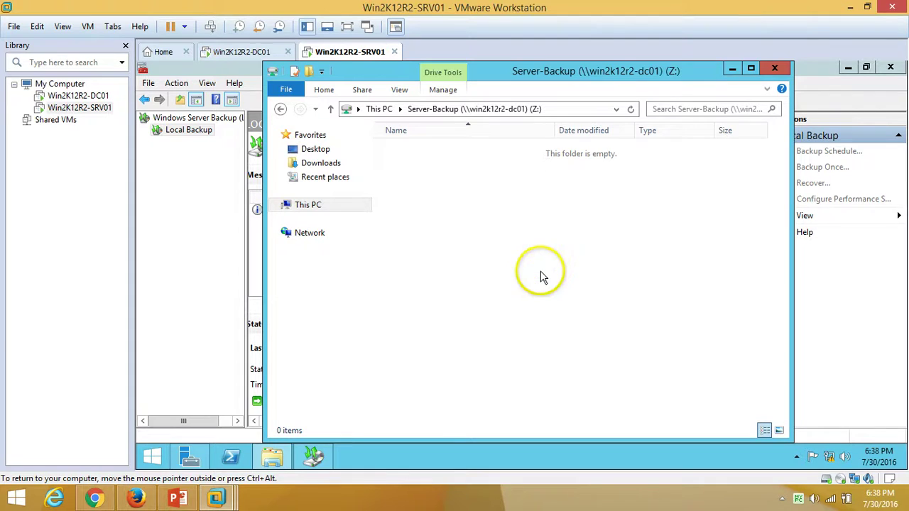
click(272, 457)
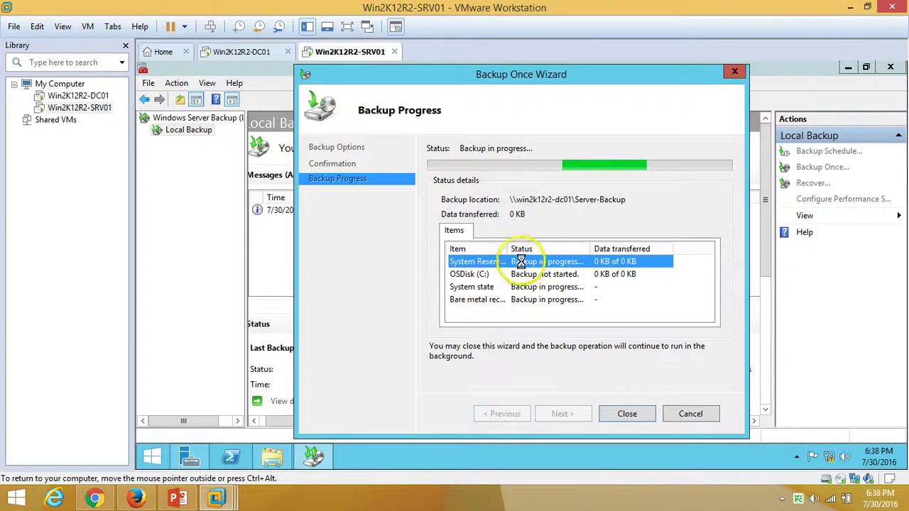
Step: Check the OSDisk (C:) item in the backup progress list and widen the Data transferred column
click(554, 275)
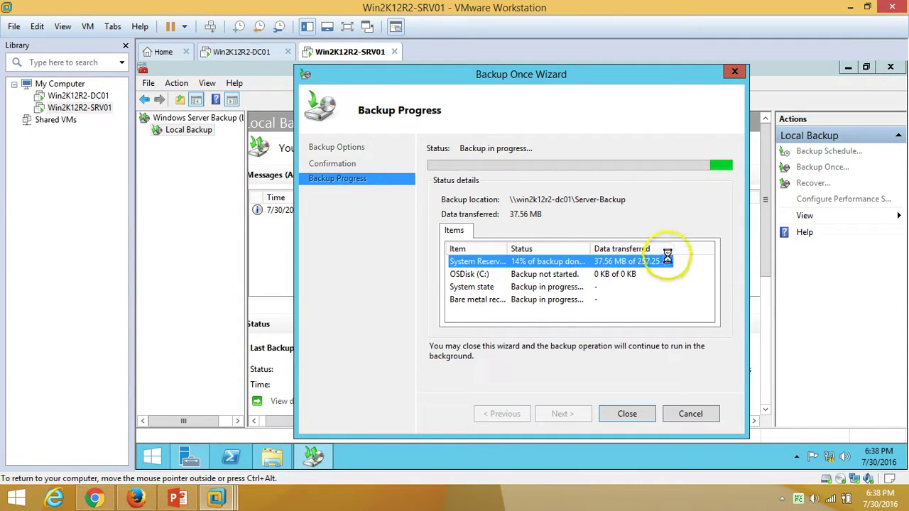
drag(672, 248, 699, 250)
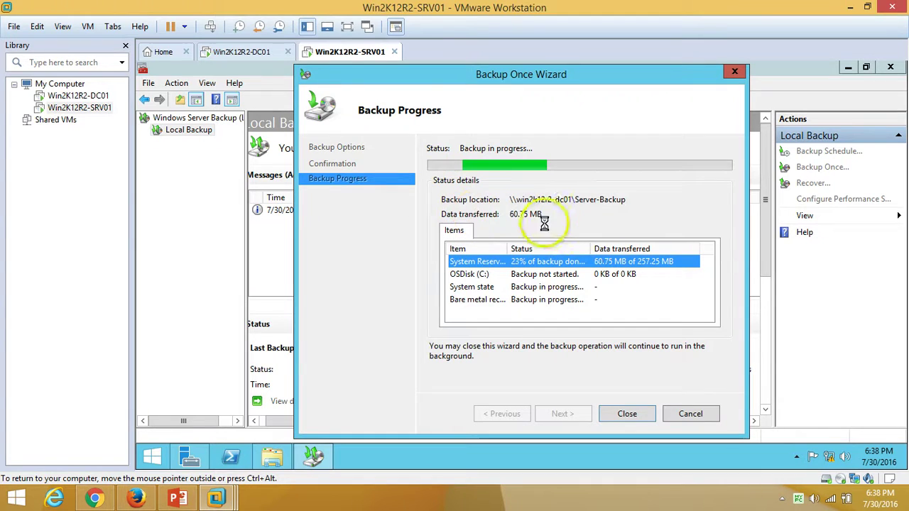
Step: Refresh the Server-Backup drive (Z:) in File Explorer and inspect the Win2K12R2-SRV01 folder inside WindowsImageBackup, then return to the drive's root
click(276, 459)
right_click(529, 256)
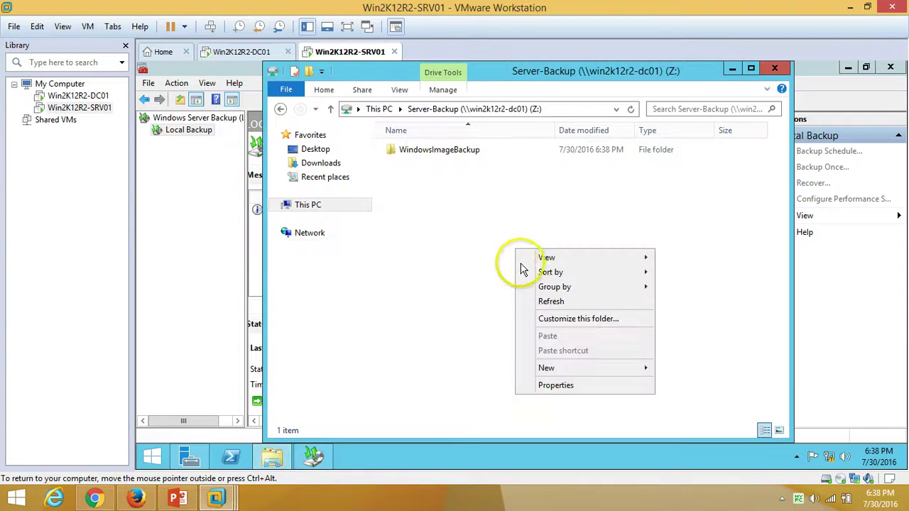
click(527, 301)
double_click(463, 150)
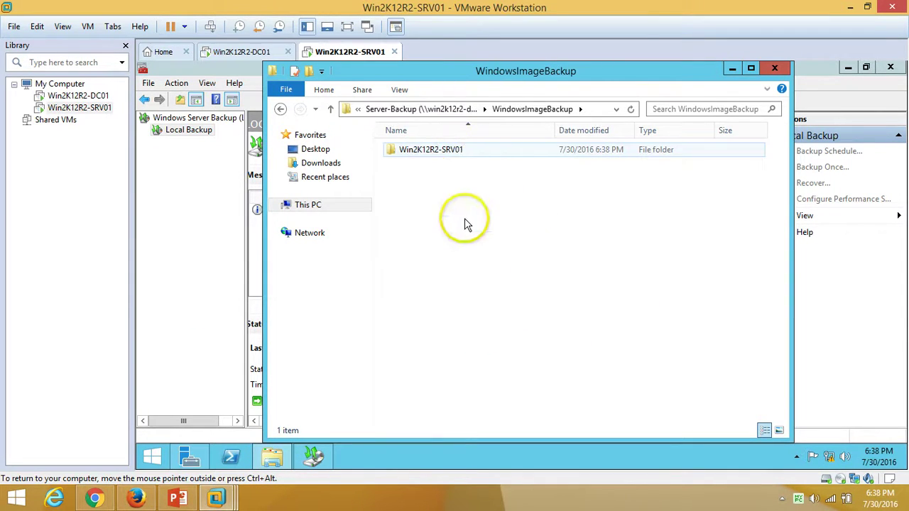
double_click(464, 152)
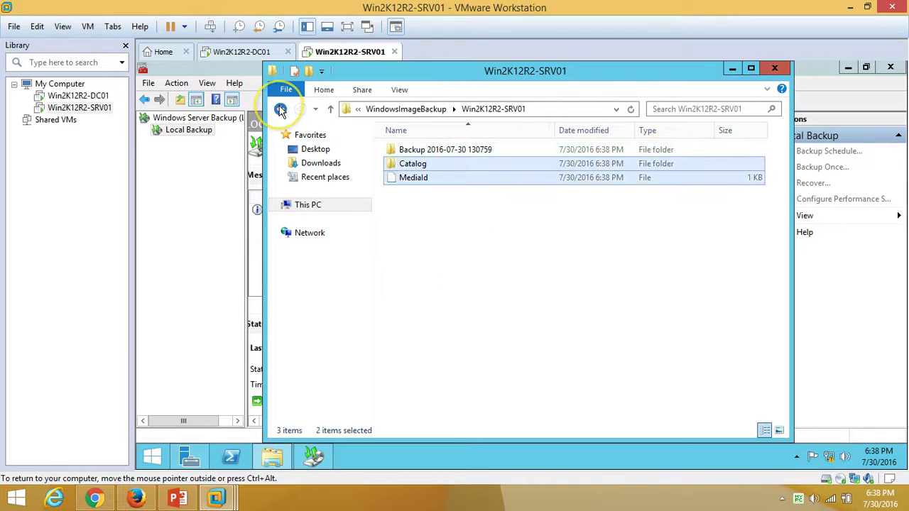
click(280, 109)
click(281, 110)
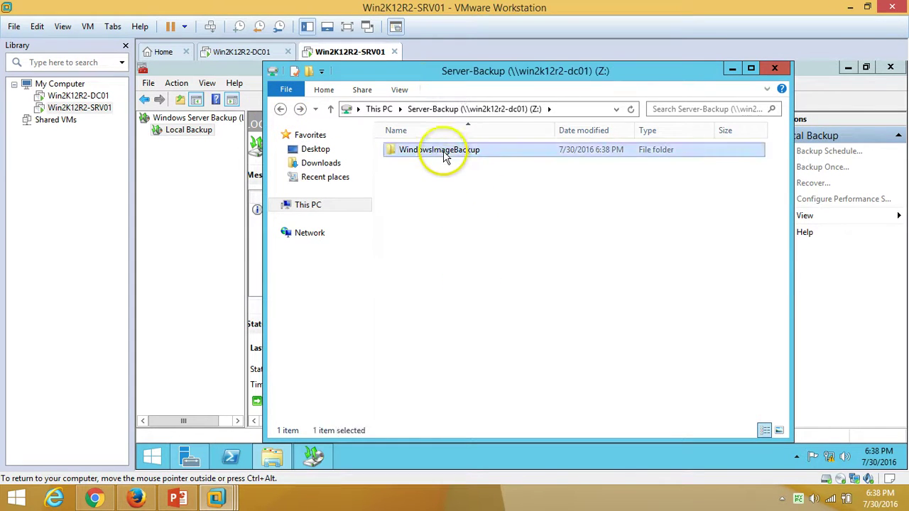
Step: Reopen the WindowsImageBackup folder to point out the Win2K12R2-SRV01 folder, then return to the backup progress
double_click(435, 150)
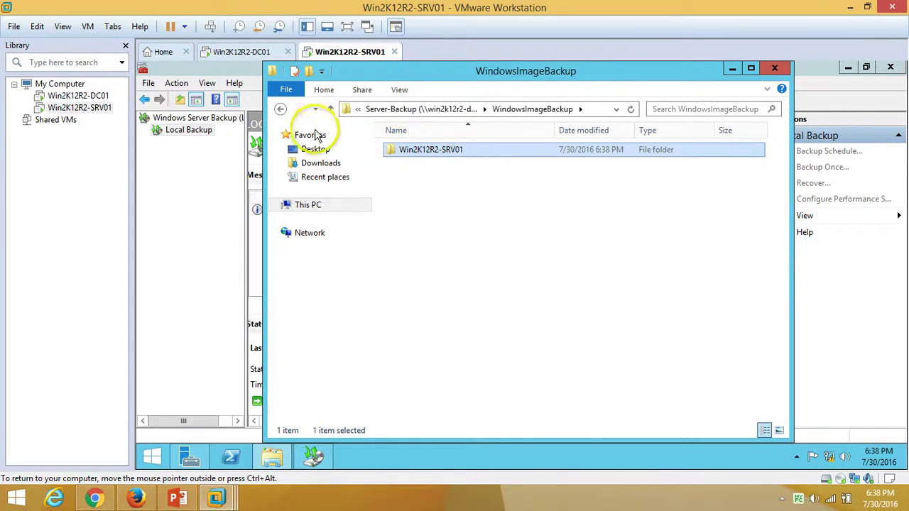
click(281, 109)
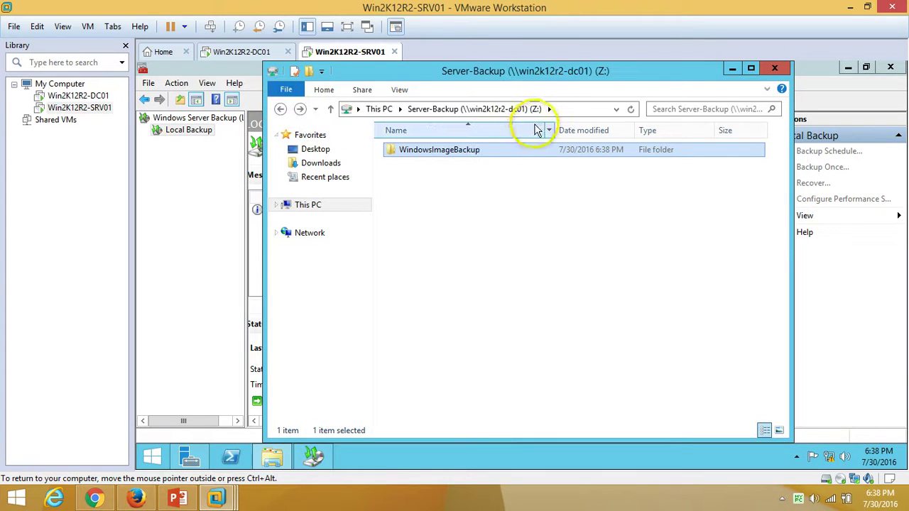
double_click(479, 154)
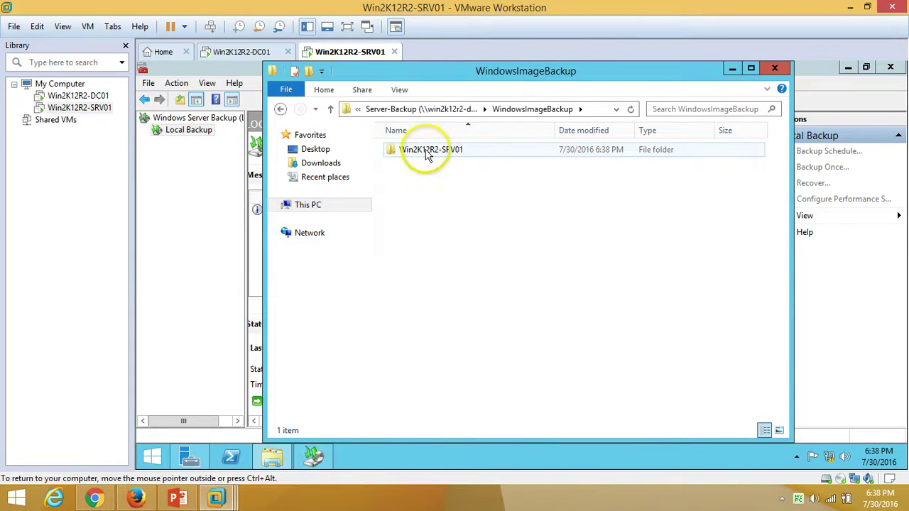
click(429, 153)
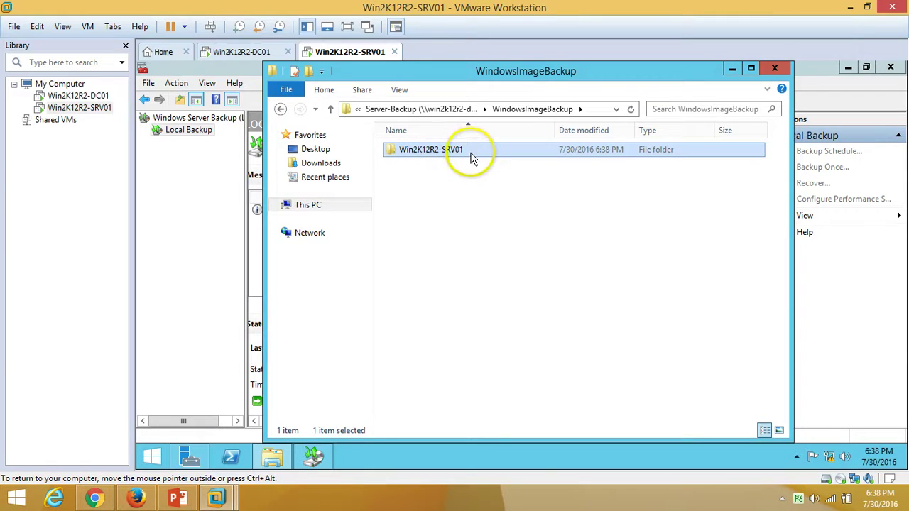
click(311, 455)
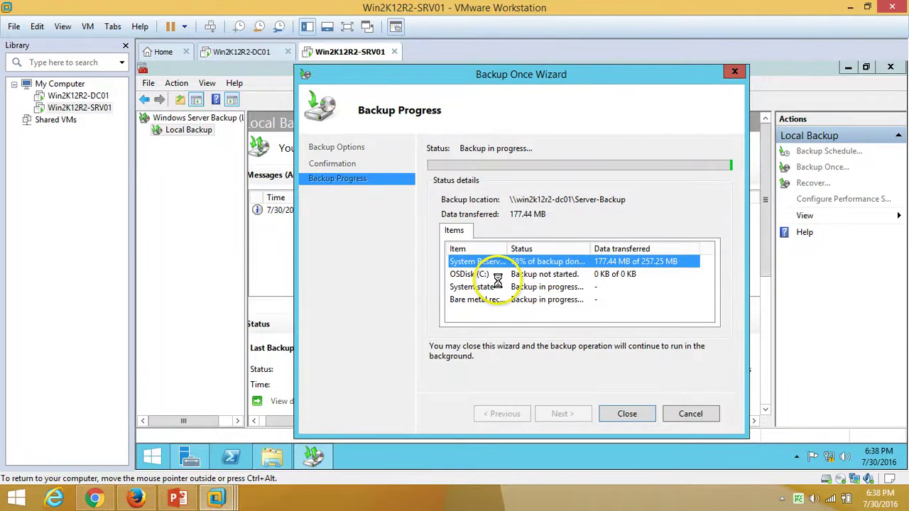
Step: Check the System Reserved and OSDisk (C:) backup progress and slightly widen the Item column
click(593, 277)
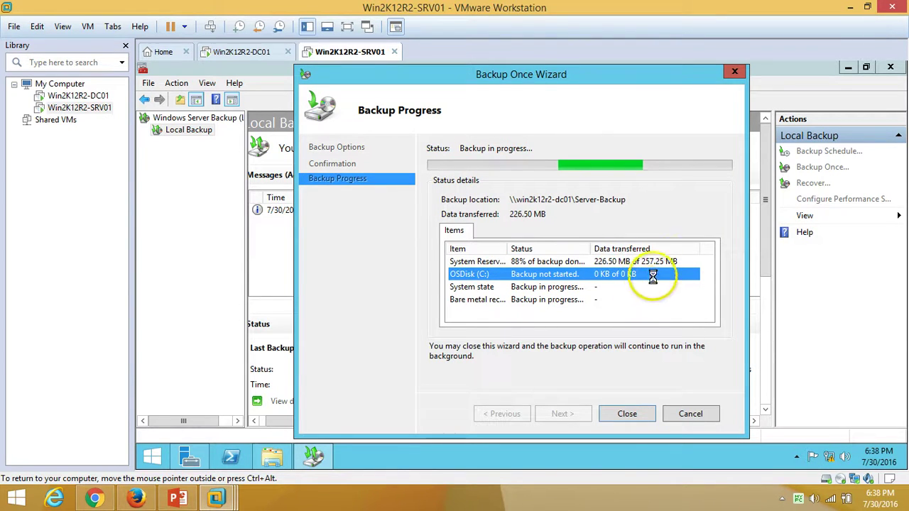
click(648, 261)
click(782, 500)
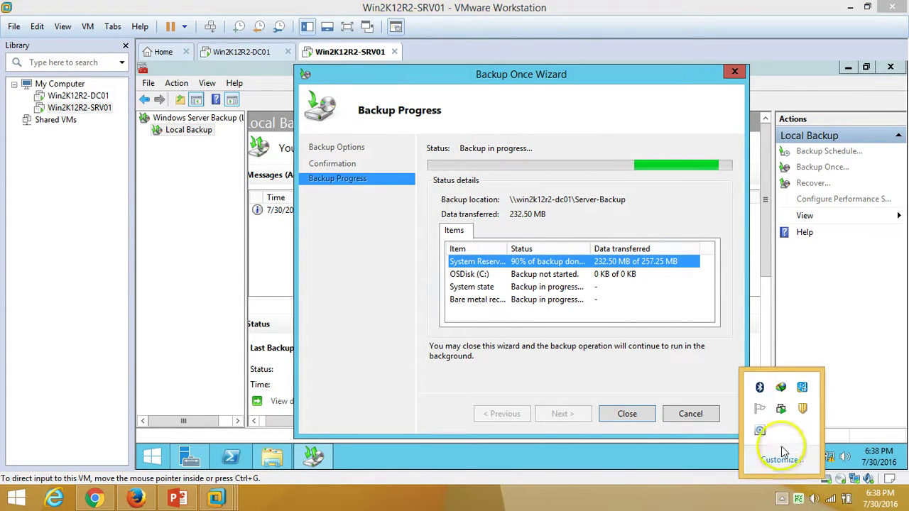
drag(509, 248, 517, 249)
click(484, 274)
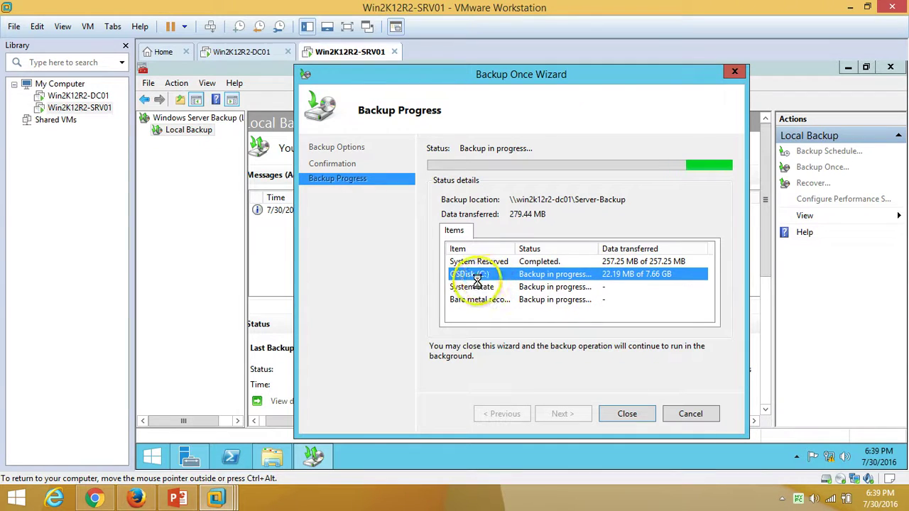
Step: Check the OSDisk (C:) drive's space usage in This PC, then minimize File Explorer to return to the backup progress
click(271, 453)
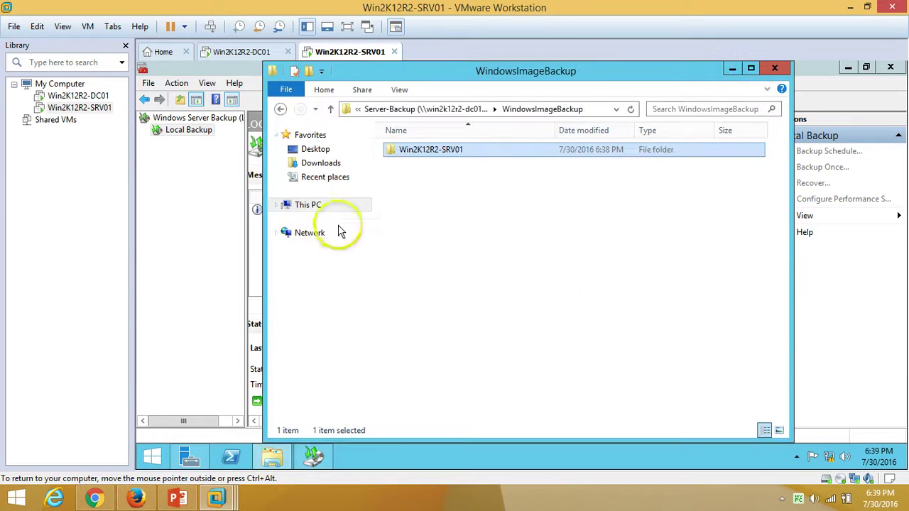
click(312, 208)
click(569, 304)
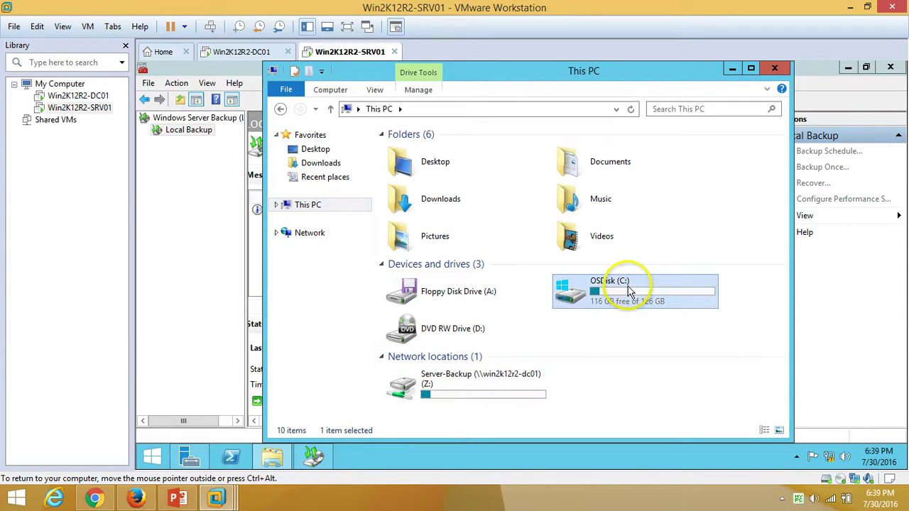
click(731, 71)
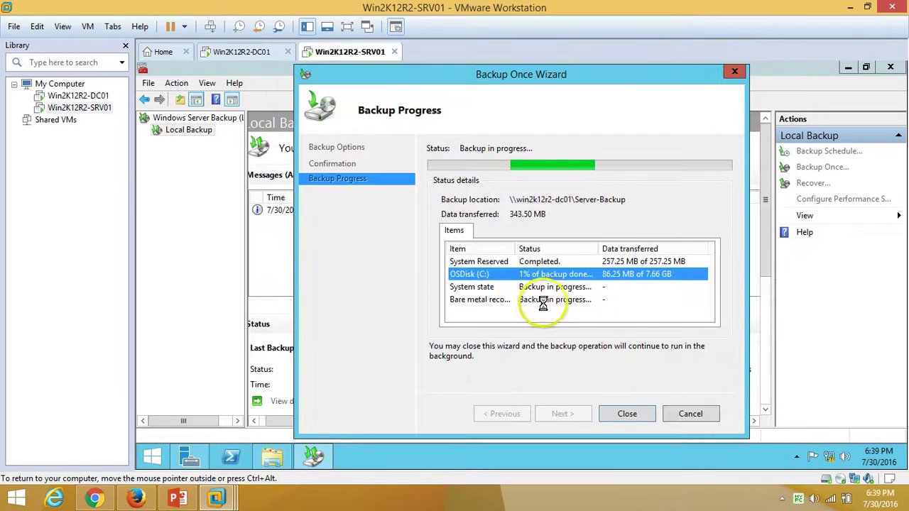
Step: Review the progress of the System state, Bare metal recovery, OSDisk (C:) and System Reserved backup items
click(520, 288)
click(579, 300)
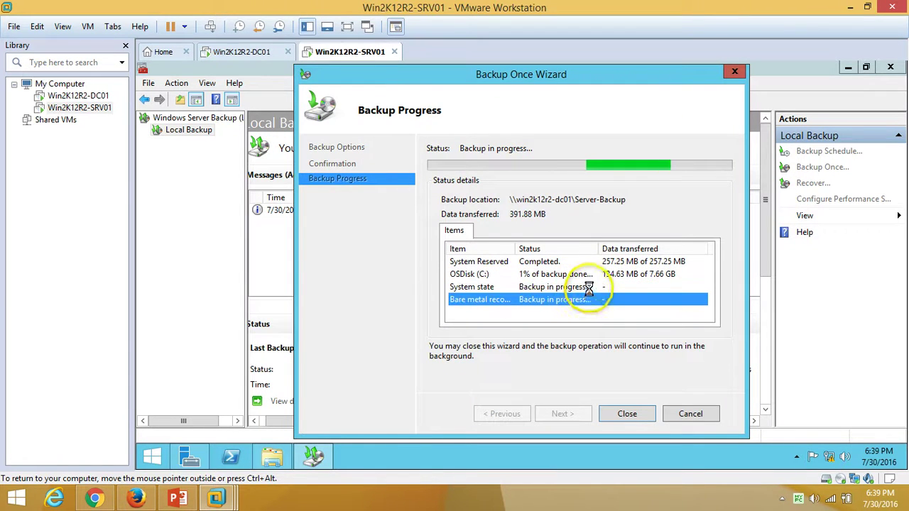
click(590, 287)
click(581, 274)
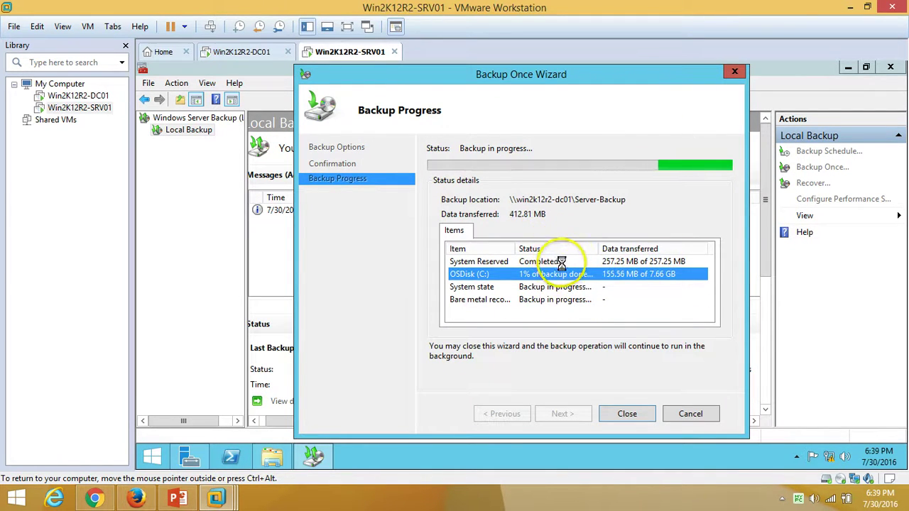
click(547, 261)
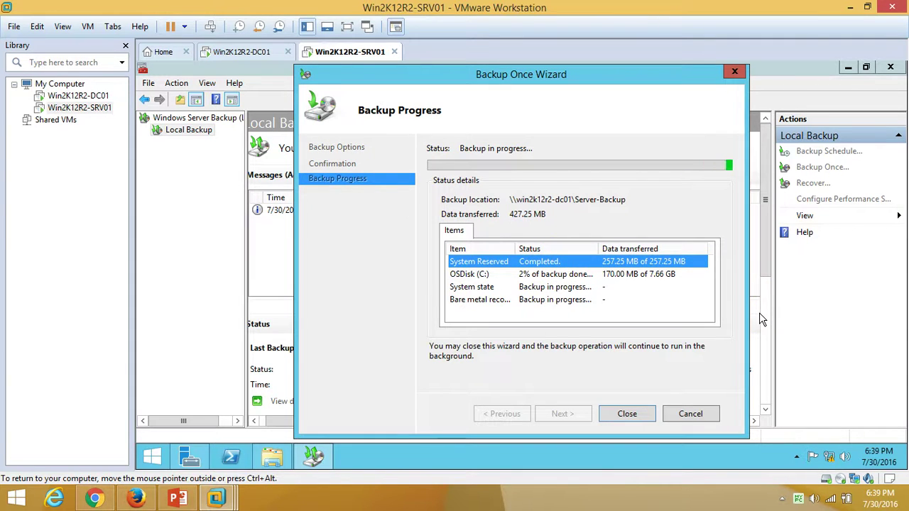
click(730, 501)
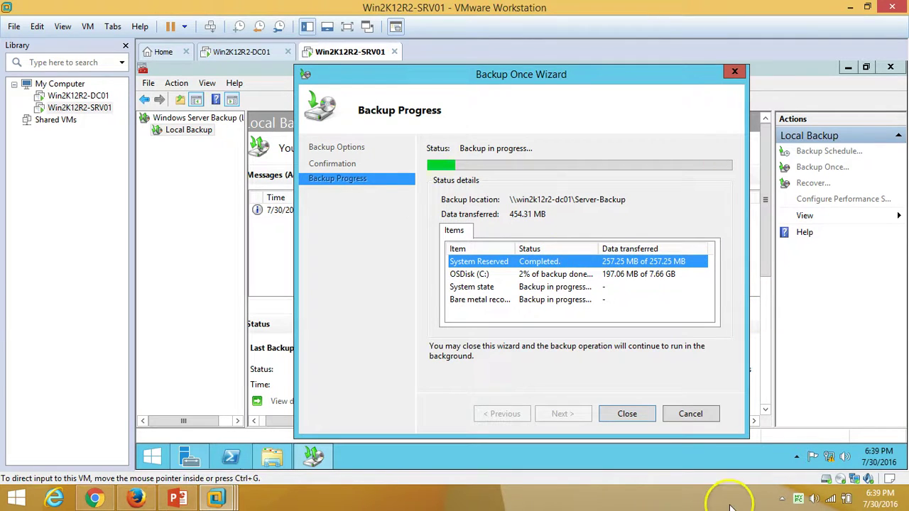
click(783, 499)
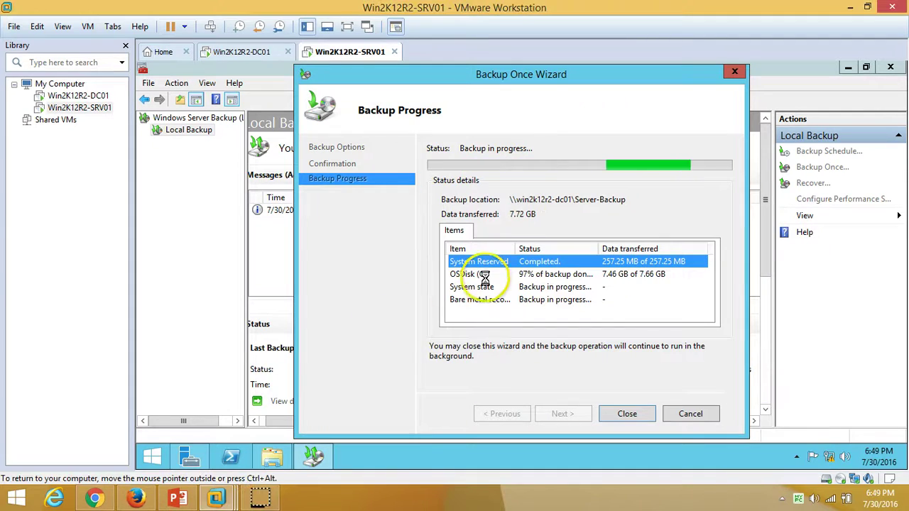
Step: Monitor the OSDisk (C:), System state and Bare metal recovery items, and fit the Item column to its contents
click(483, 275)
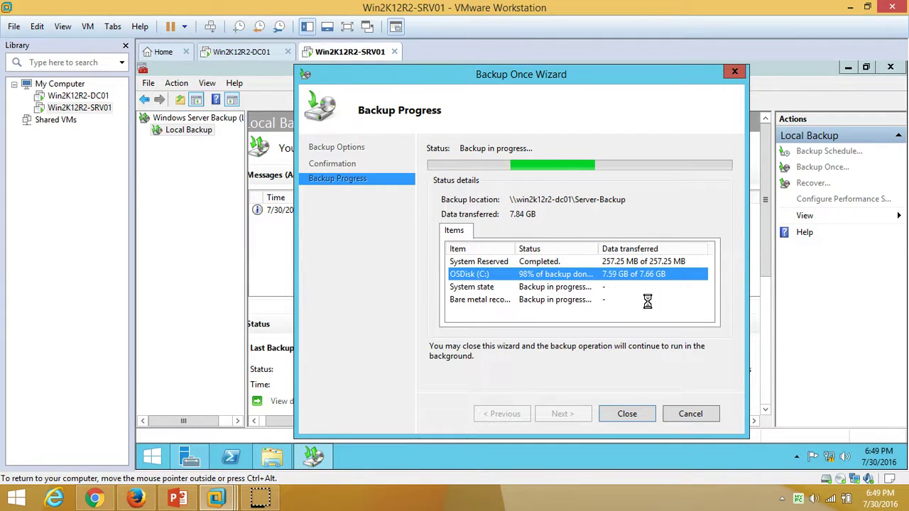
click(601, 288)
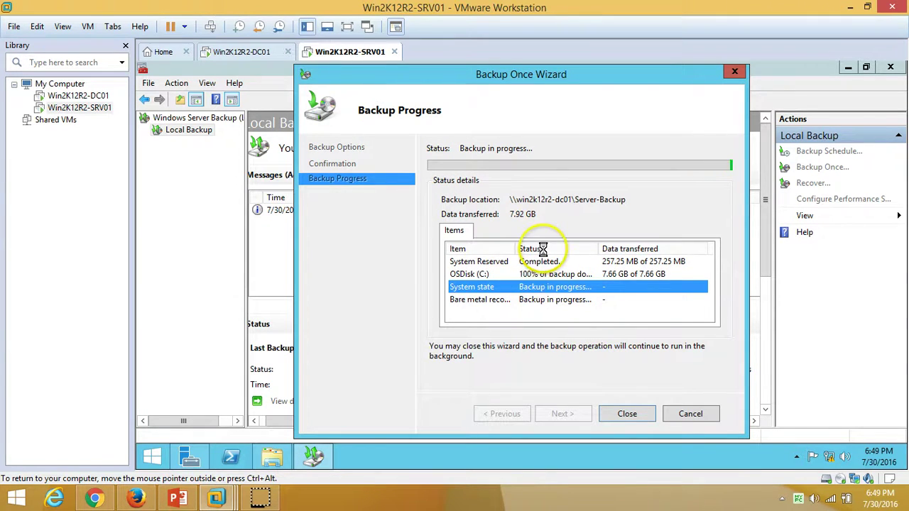
drag(525, 245, 583, 245)
double_click(583, 245)
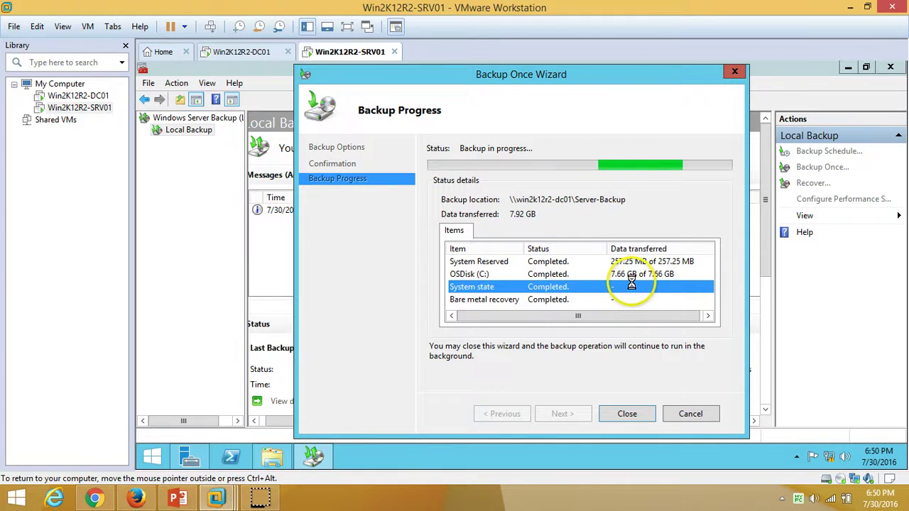
click(619, 298)
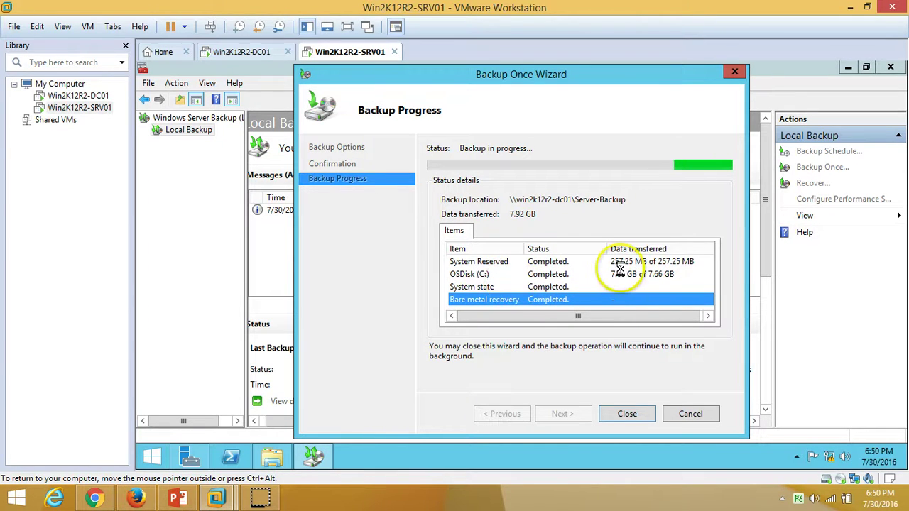
Step: Close the Backup Once Wizard and review the backup message and the Status section of Local Backup
click(623, 413)
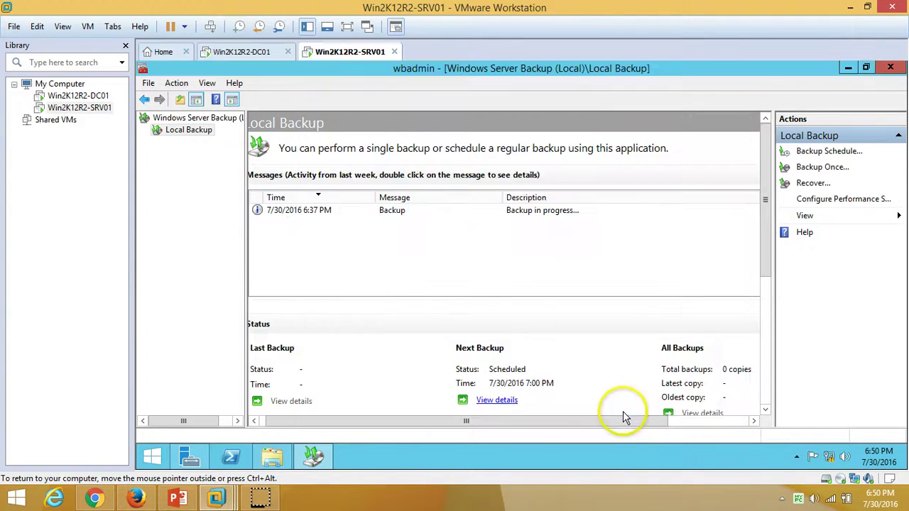
click(438, 213)
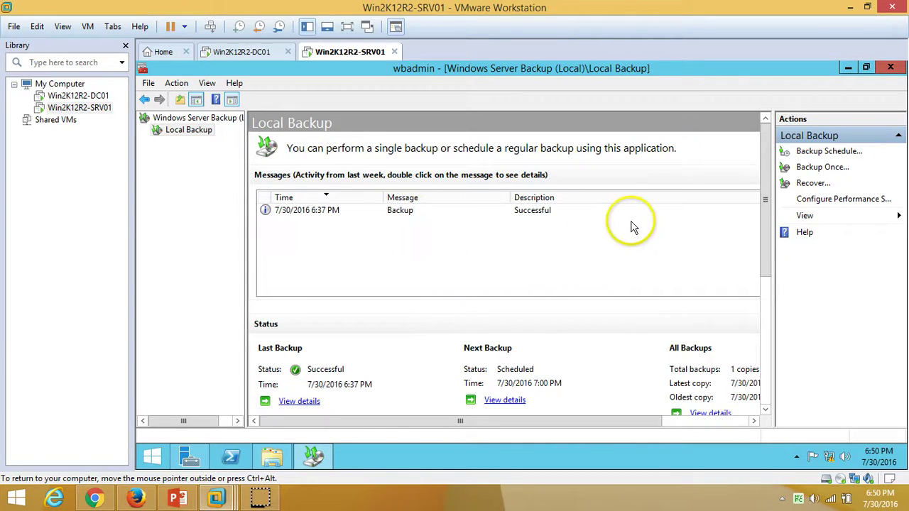
click(532, 217)
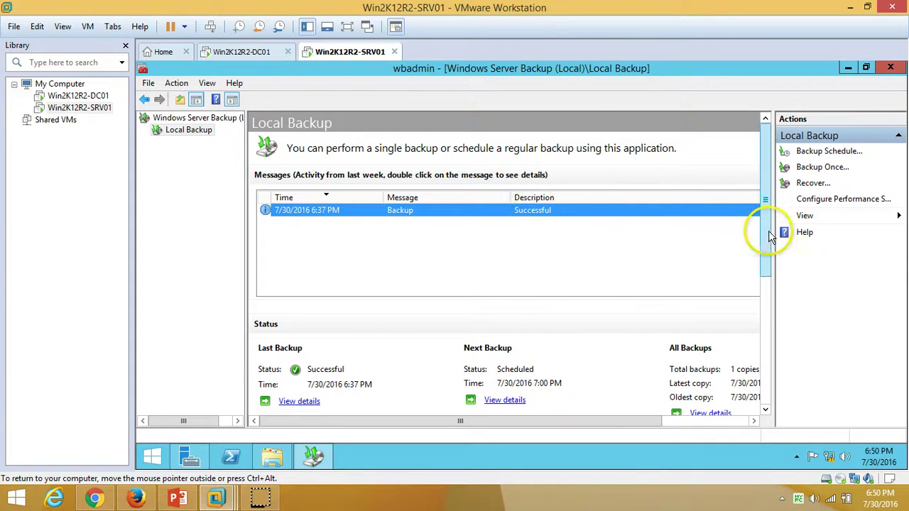
drag(768, 237, 766, 293)
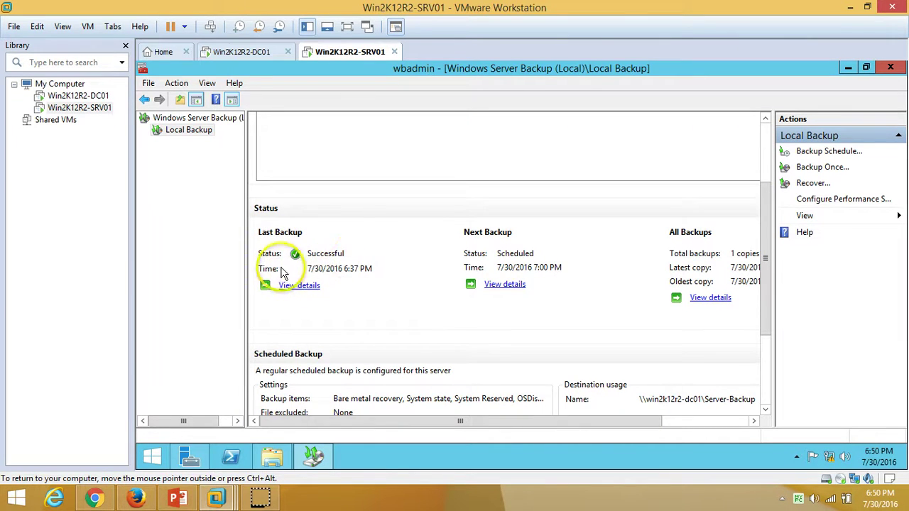
Step: Open the last backup's details and widen the Status column to review the System Reserved, C: and Bare metal recovery items
click(307, 288)
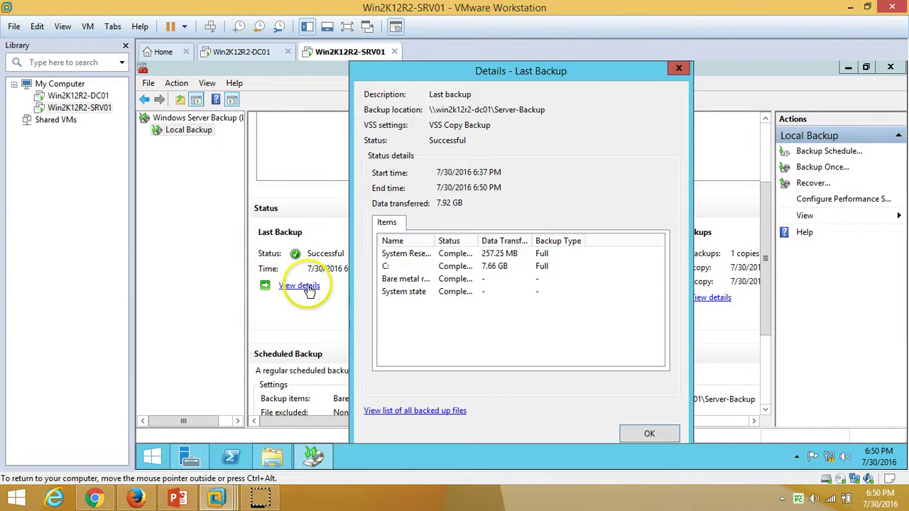
click(462, 255)
drag(480, 243, 488, 242)
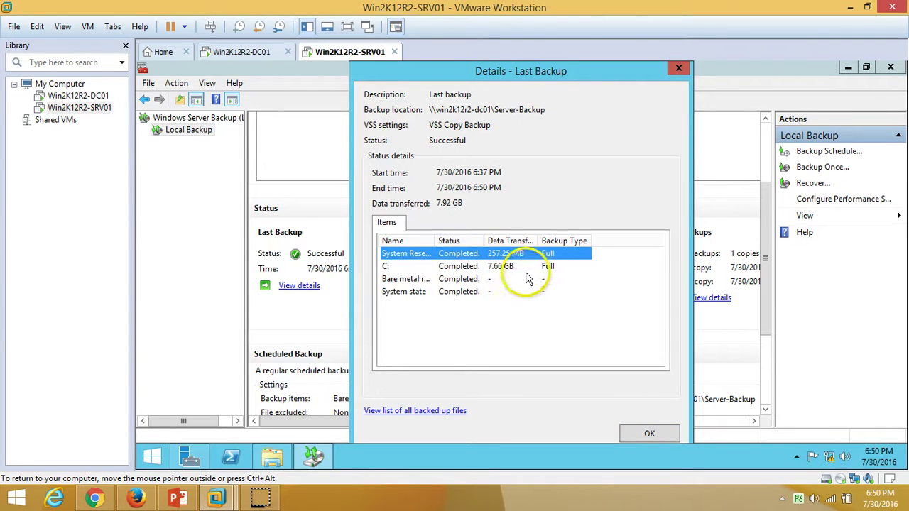
click(529, 267)
click(529, 279)
click(498, 301)
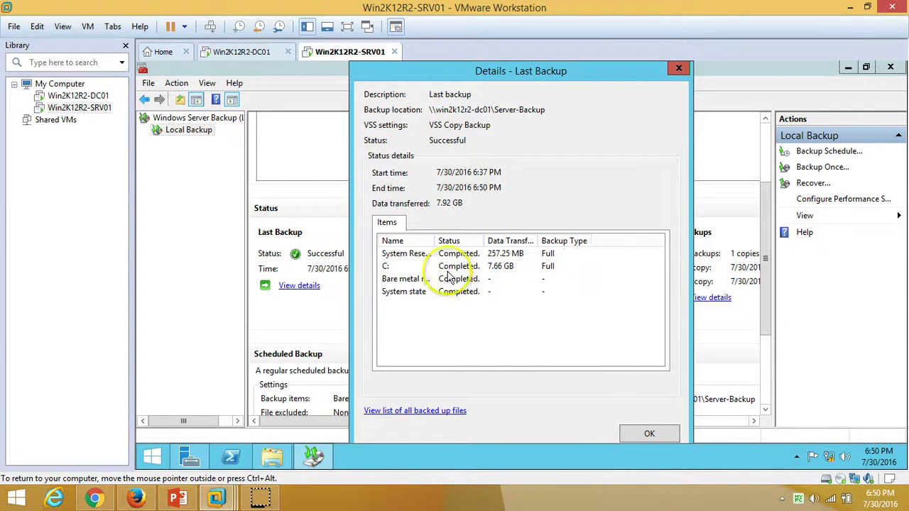
Step: Widen the Name column in the last backup's details and examine the System state and Bare metal recovery items
drag(435, 241, 454, 243)
click(429, 291)
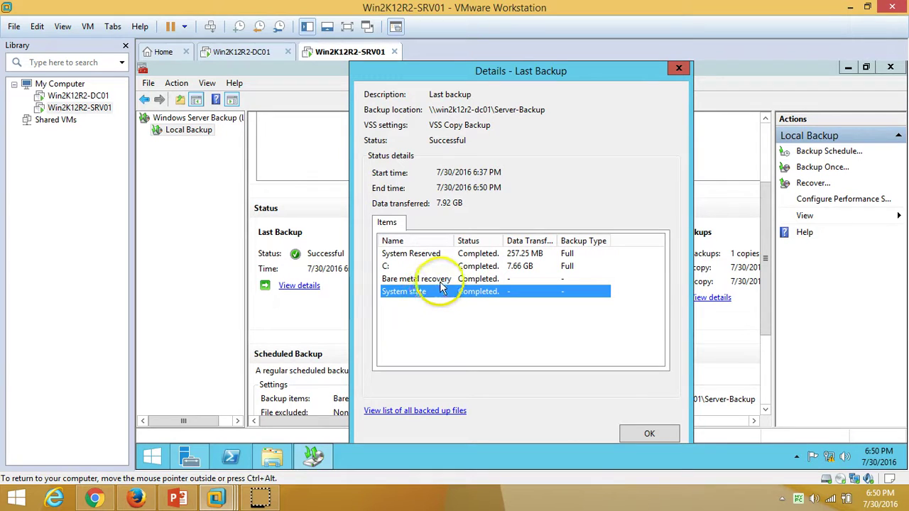
click(426, 280)
click(425, 292)
click(453, 279)
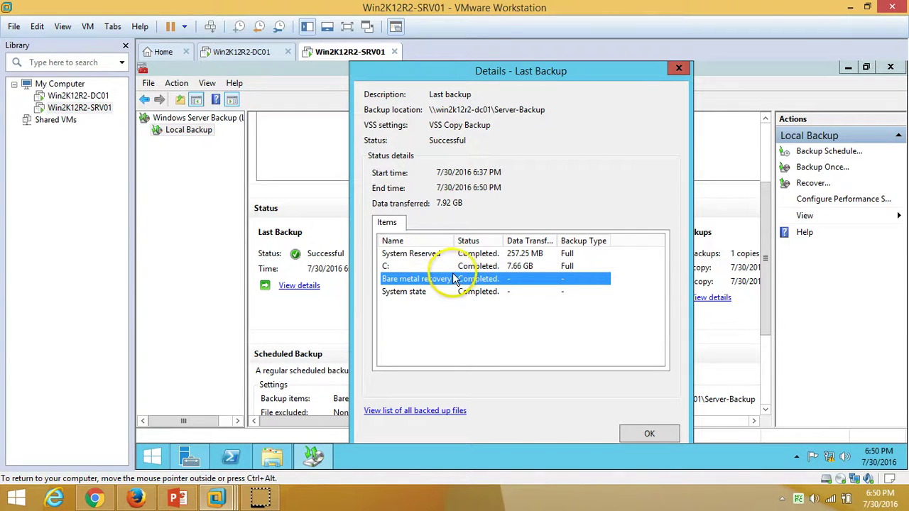
Step: Examine the C: and System Reserved items in the last backup's details, and close the details
click(456, 267)
click(456, 255)
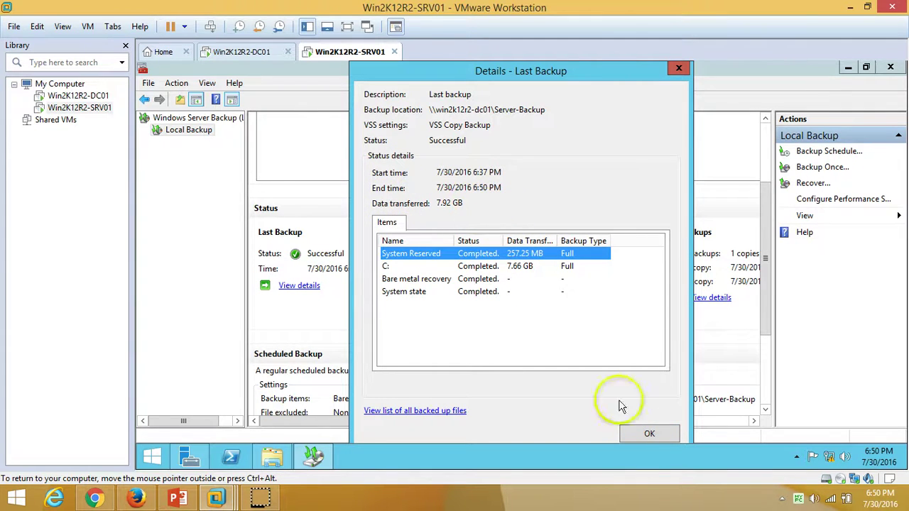
click(649, 434)
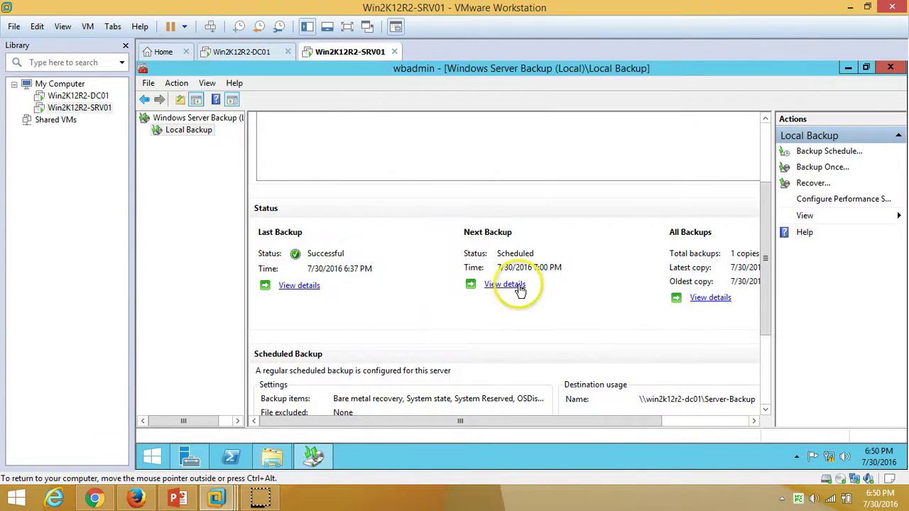
Step: Open the details of all backups, review the listed copy's backup target, and close them to check the Local Backup messages again
click(753, 421)
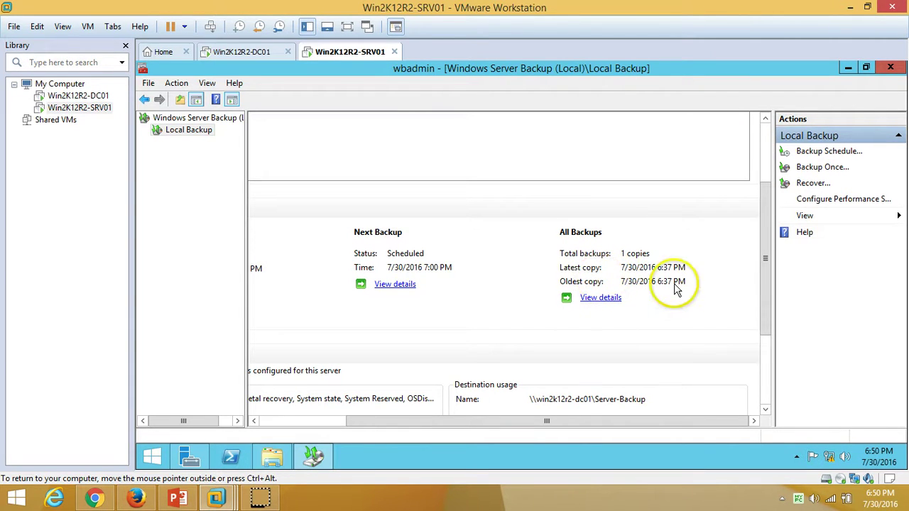
click(607, 298)
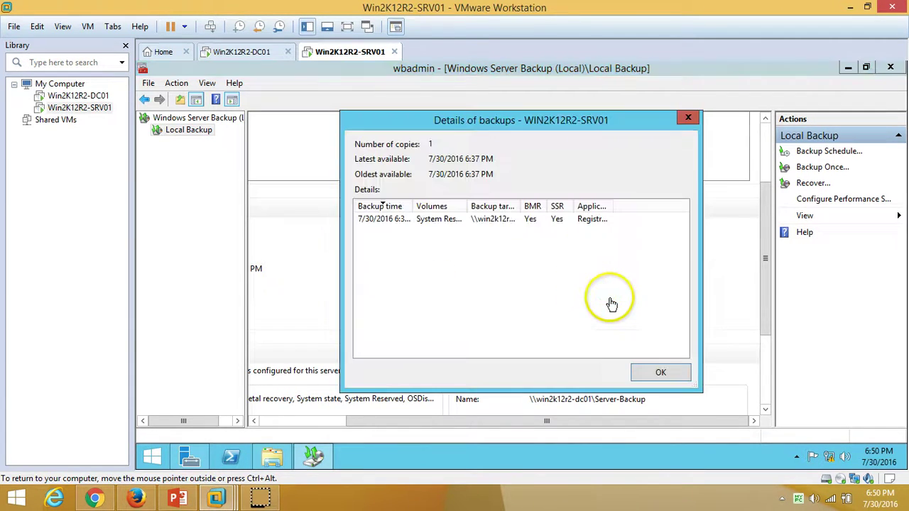
click(502, 223)
click(544, 236)
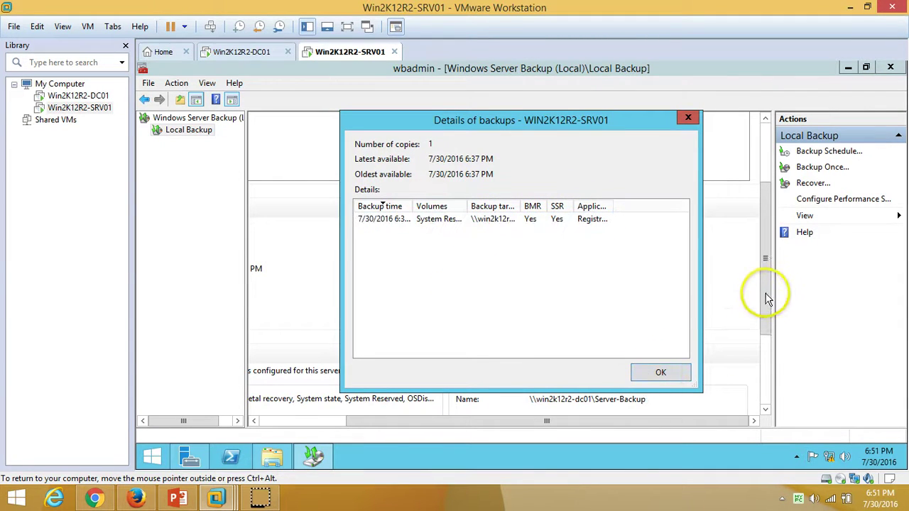
click(660, 372)
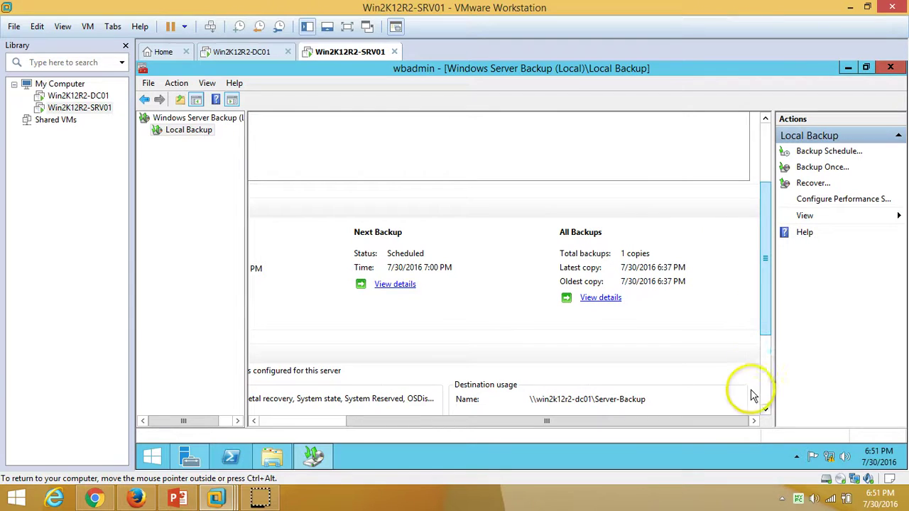
scroll(665, 339, up, 3)
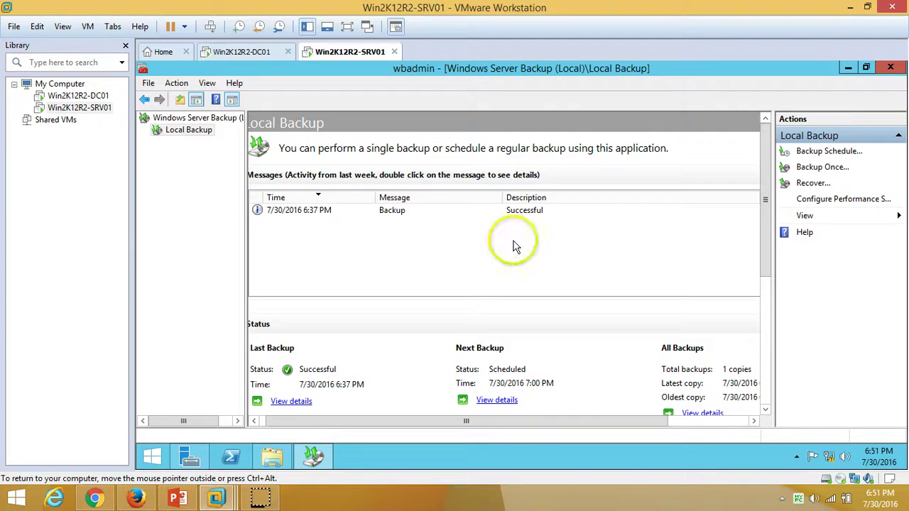
Step: Switch to the PowerPoint slide show and advance to the closing slide
mouse_move(272, 456)
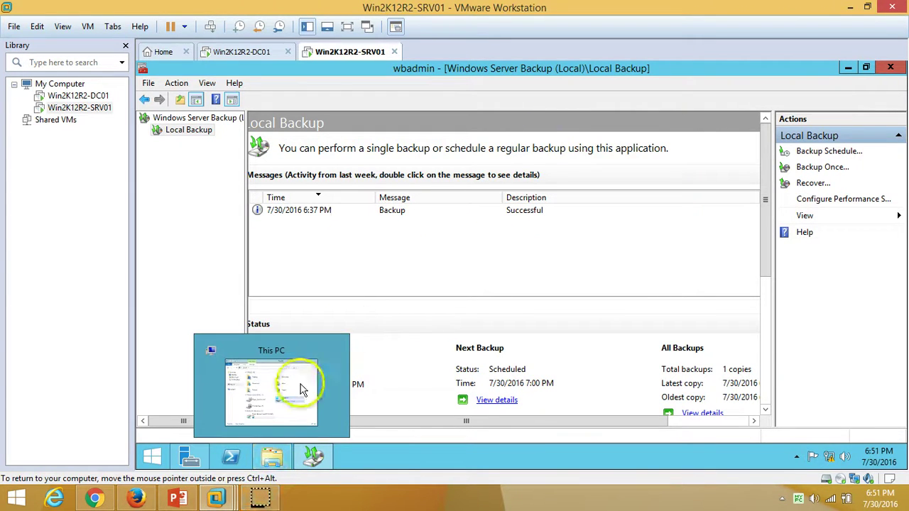
click(177, 497)
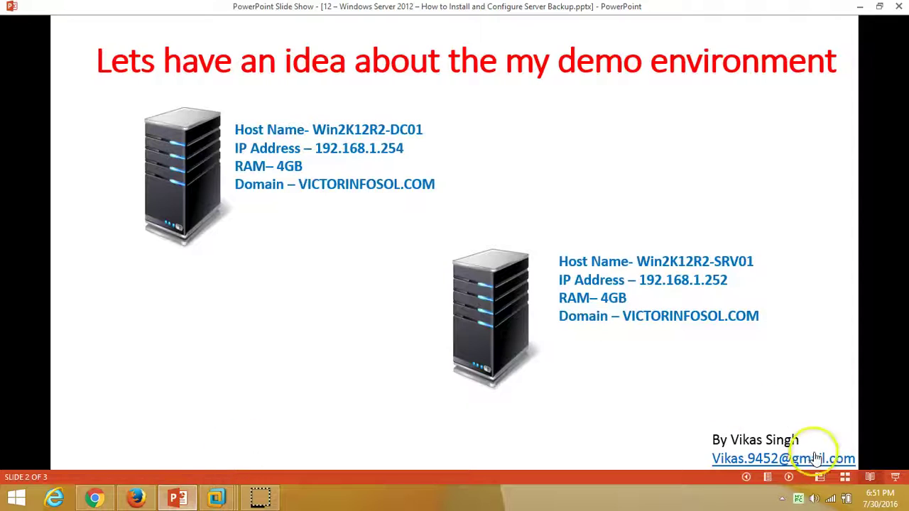
click(790, 477)
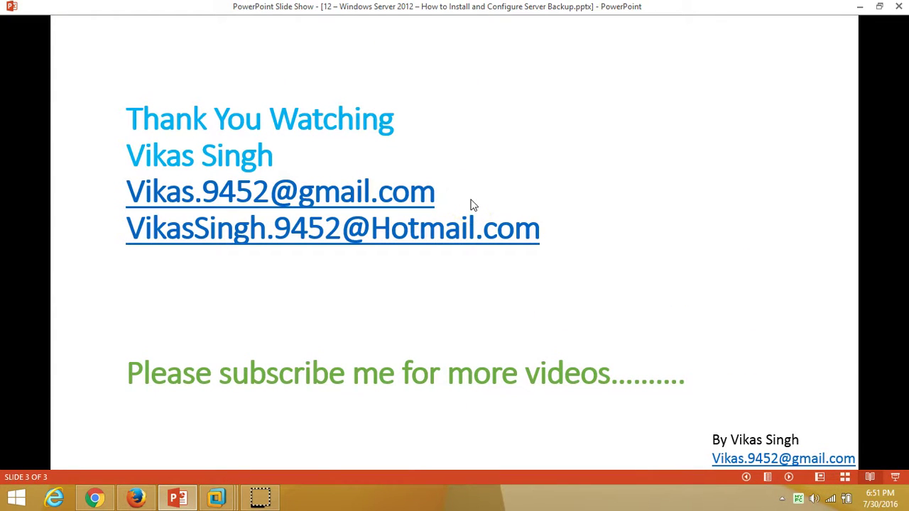